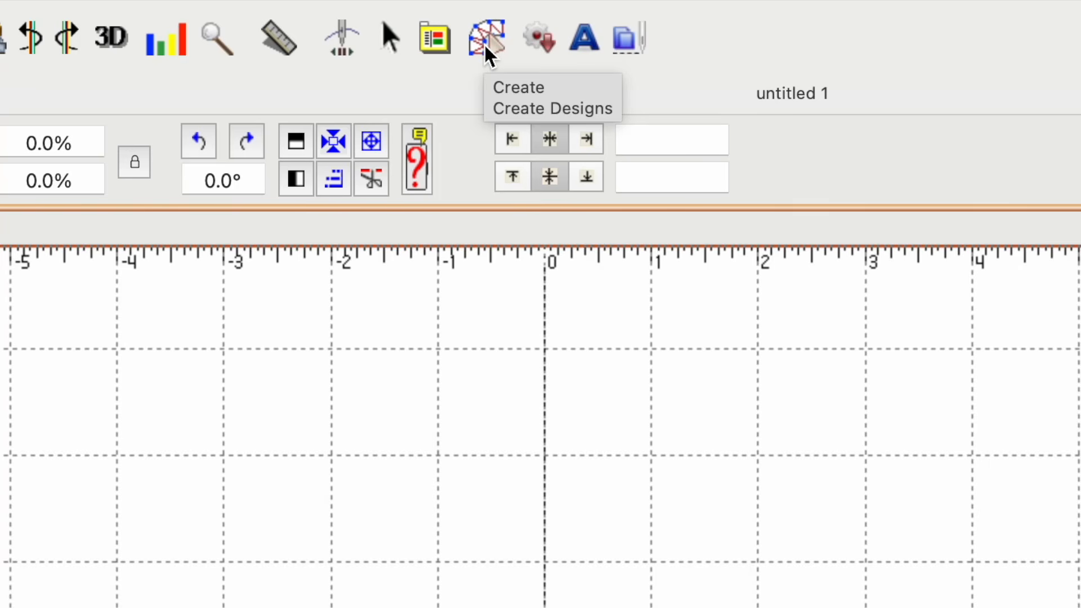
- In Create mode, add TrueType art reading "COZY" in Arial Black Regular
left_click(485, 46)
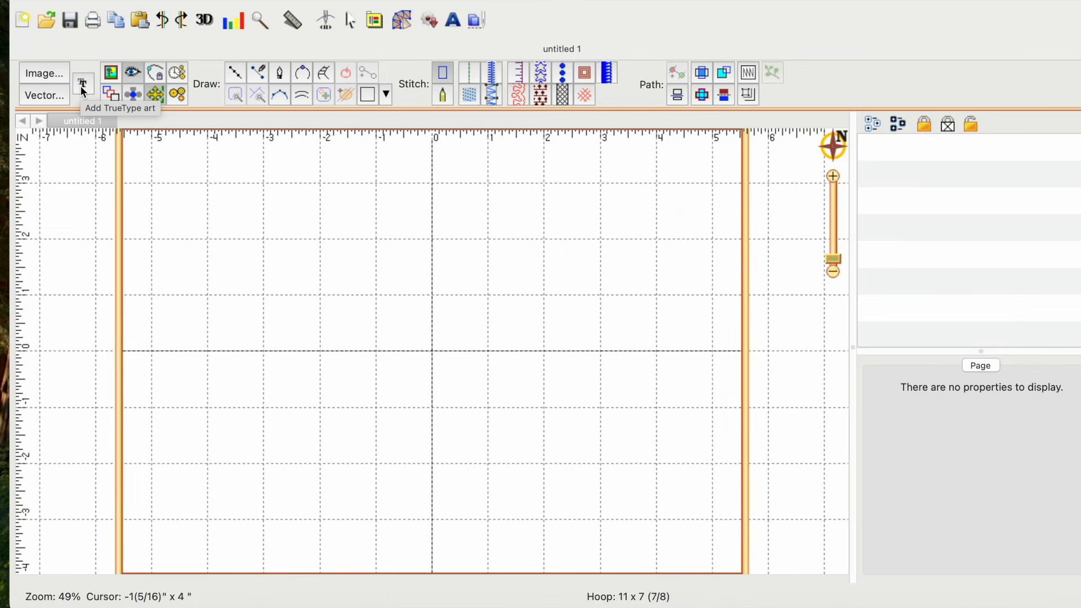
left_click(84, 92)
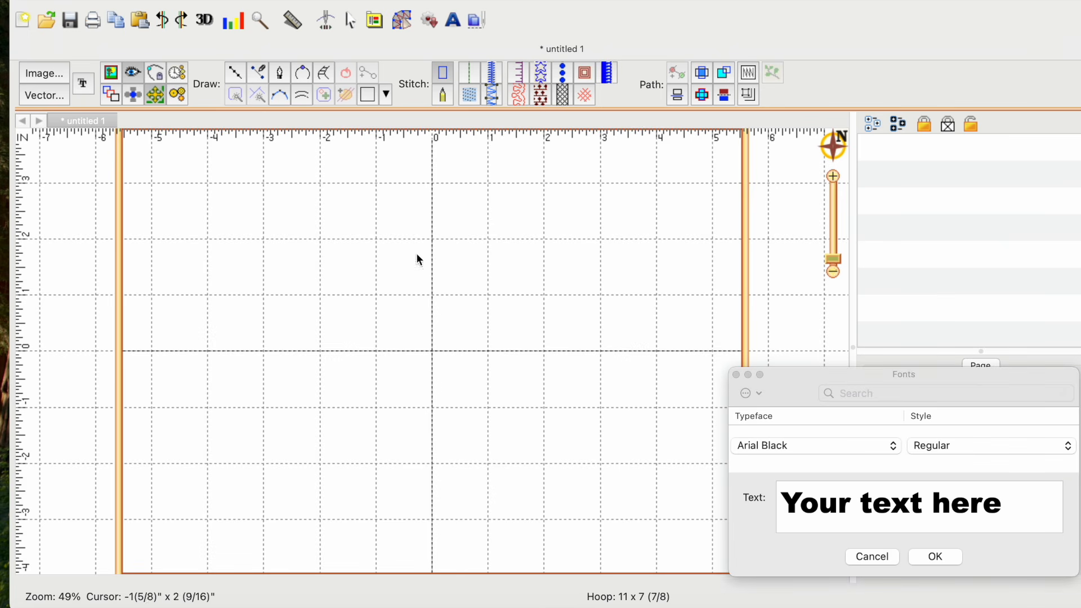
left_click_drag(803, 375, 202, 163)
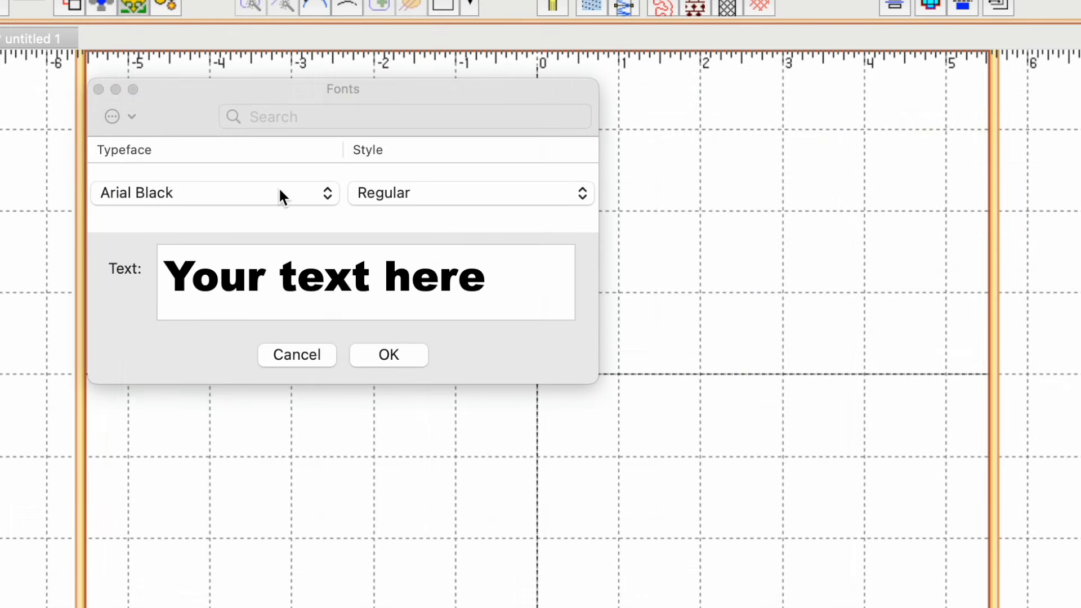
left_click(502, 286)
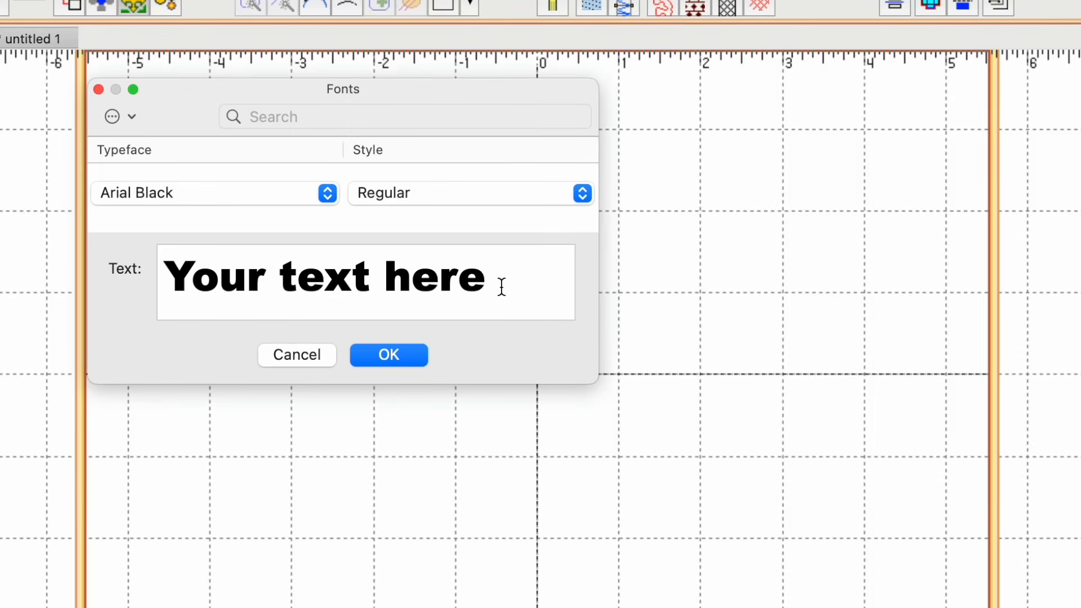
left_click_drag(502, 286, 165, 255)
key("BackSpace")
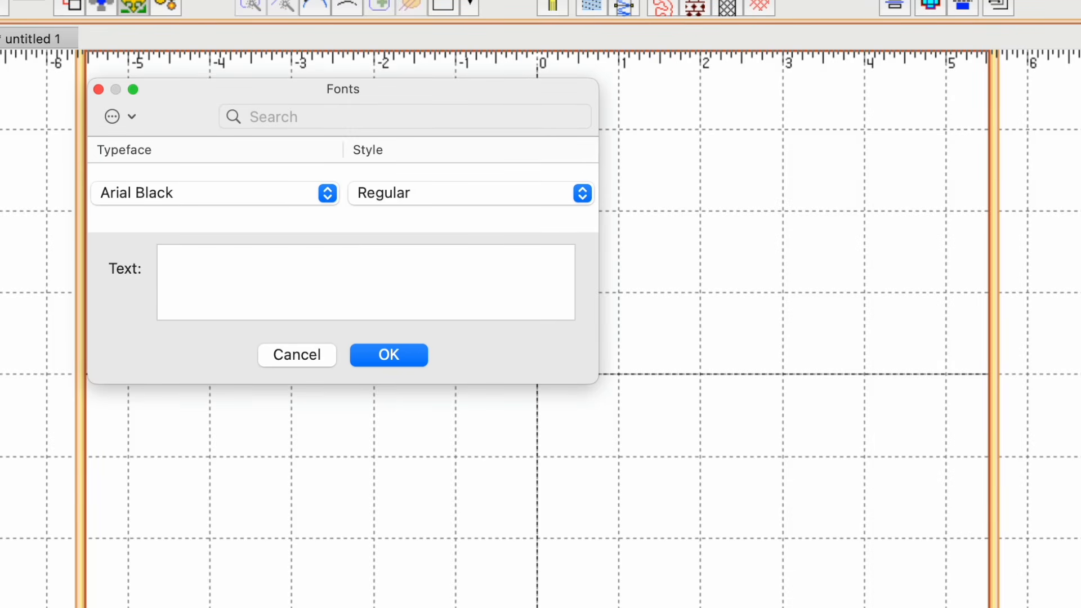
key("Caps_Lock")
type("COZY")
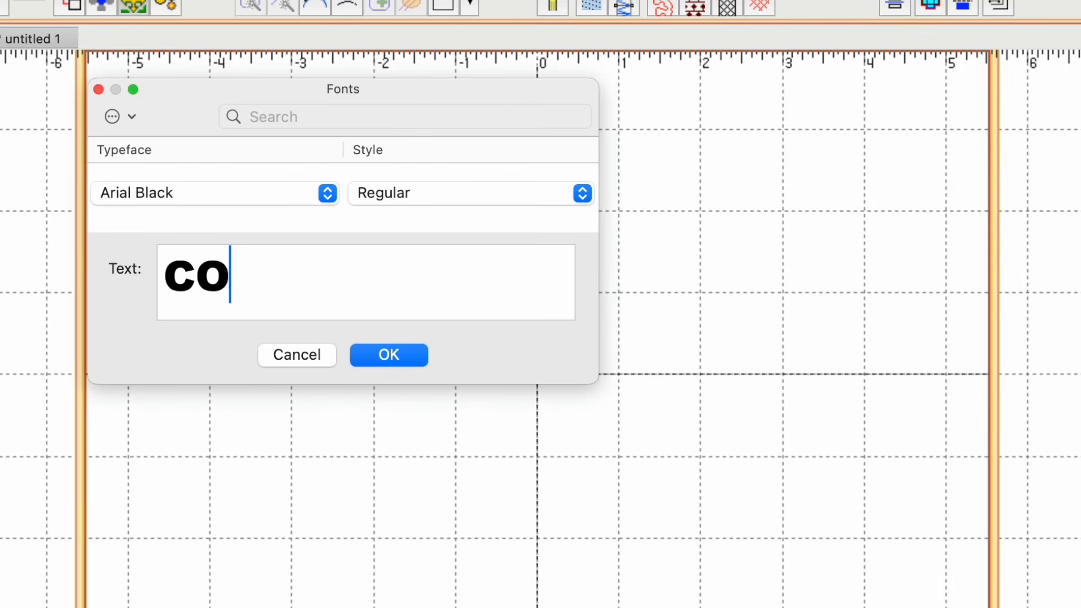
left_click(411, 360)
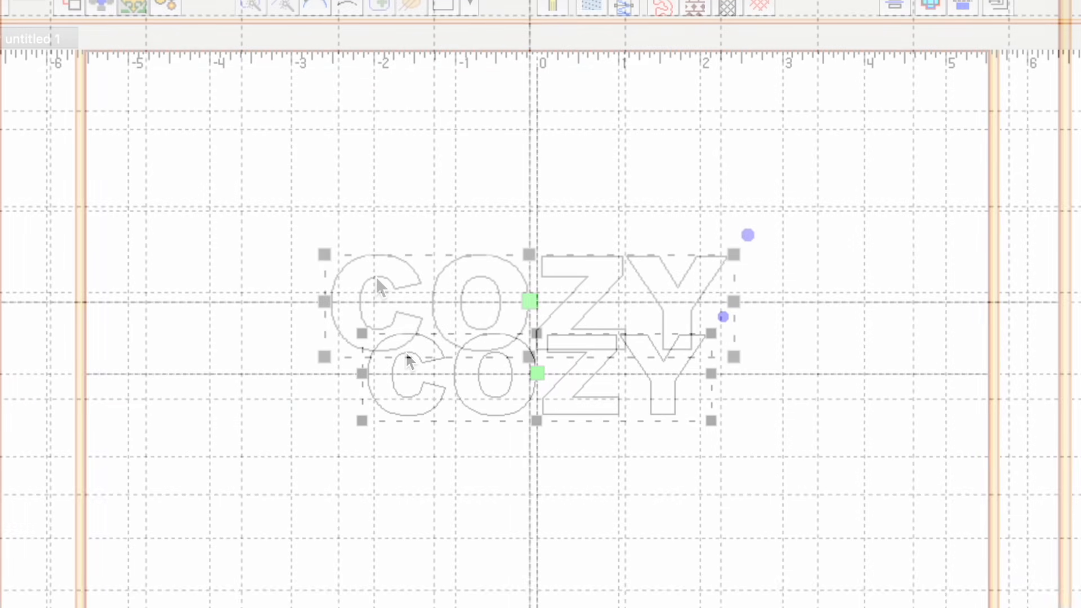
- Enlarge the COZY outlines and stretch them taller, to about 5 7/8 by 2 3/8 inches
left_click_drag(731, 357, 805, 402)
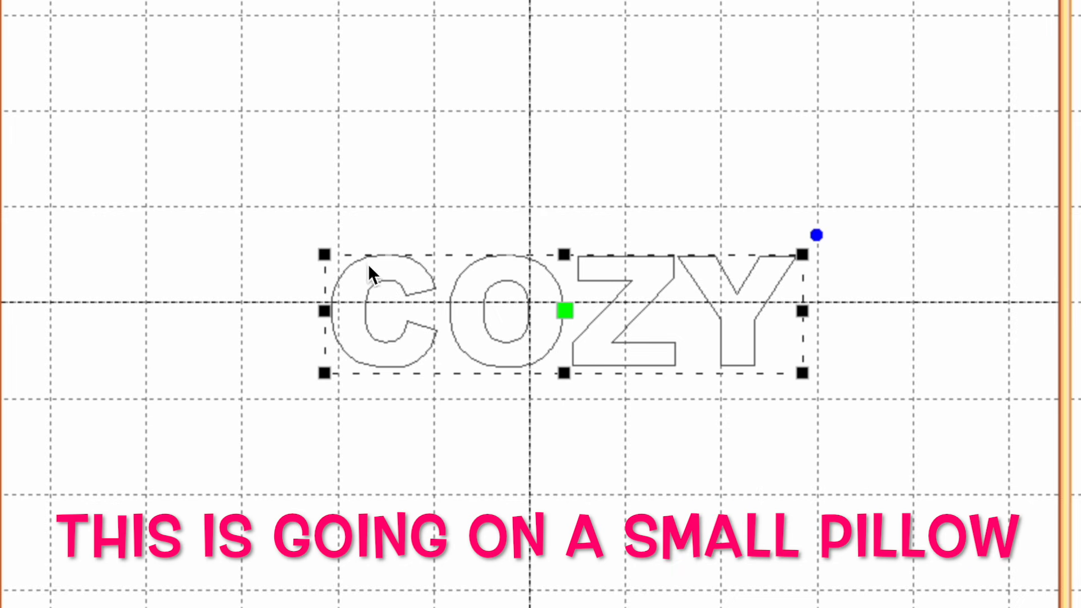
left_click_drag(321, 249, 278, 218)
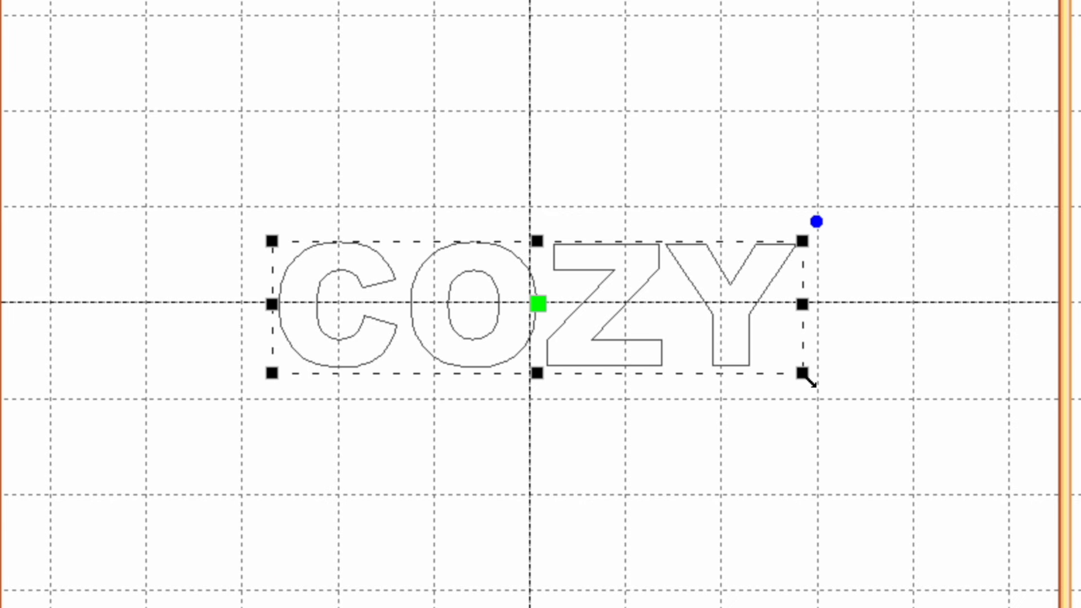
left_click_drag(809, 382, 838, 389)
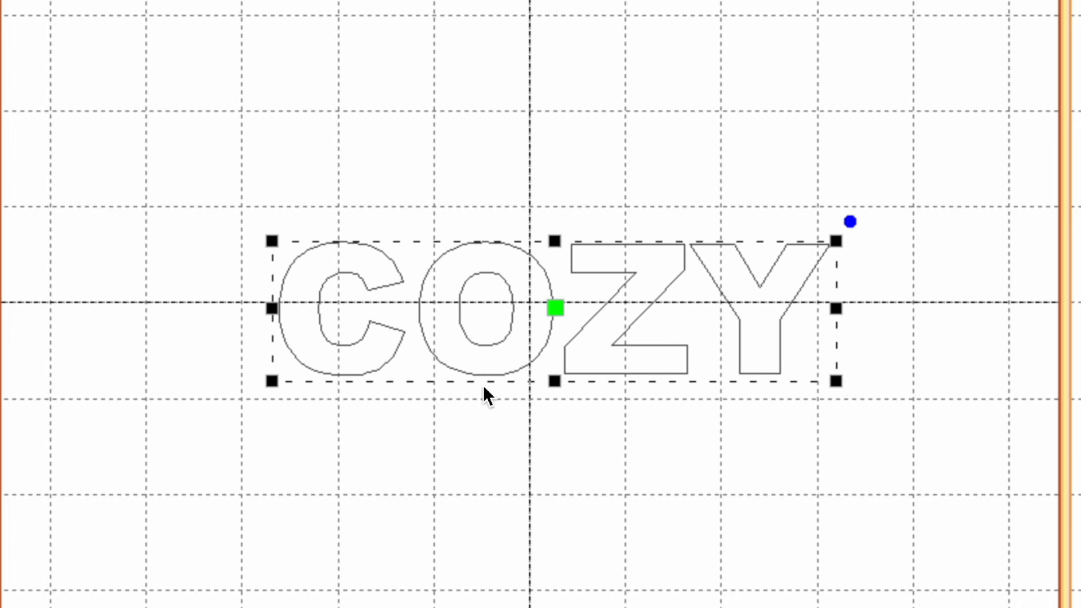
left_click_drag(552, 394, 572, 479)
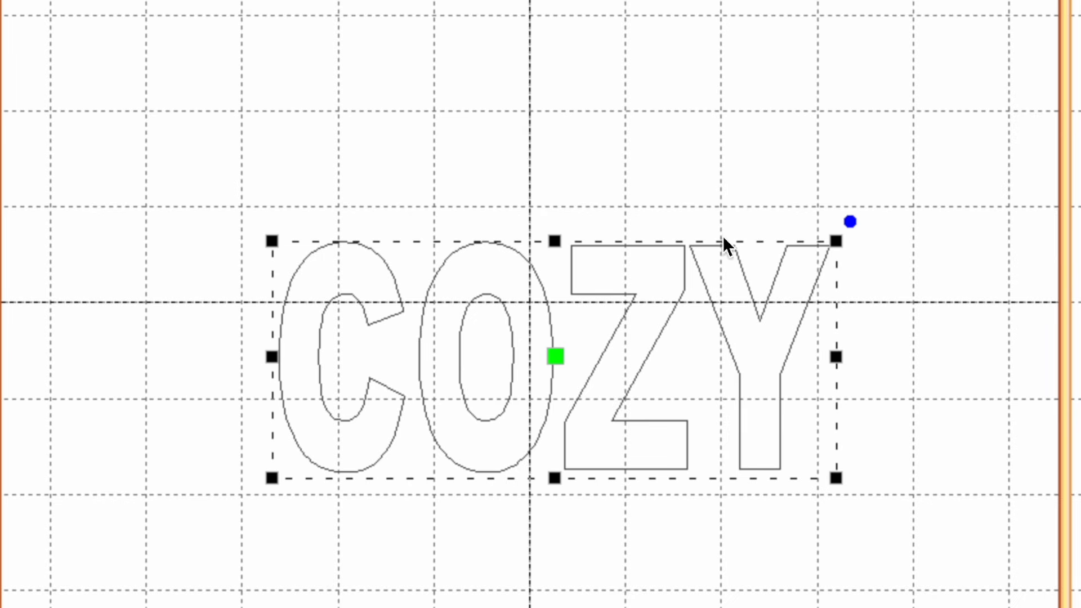
- Select only the letter Y and nudge it slightly right to open a gap after the Z
left_click(873, 256)
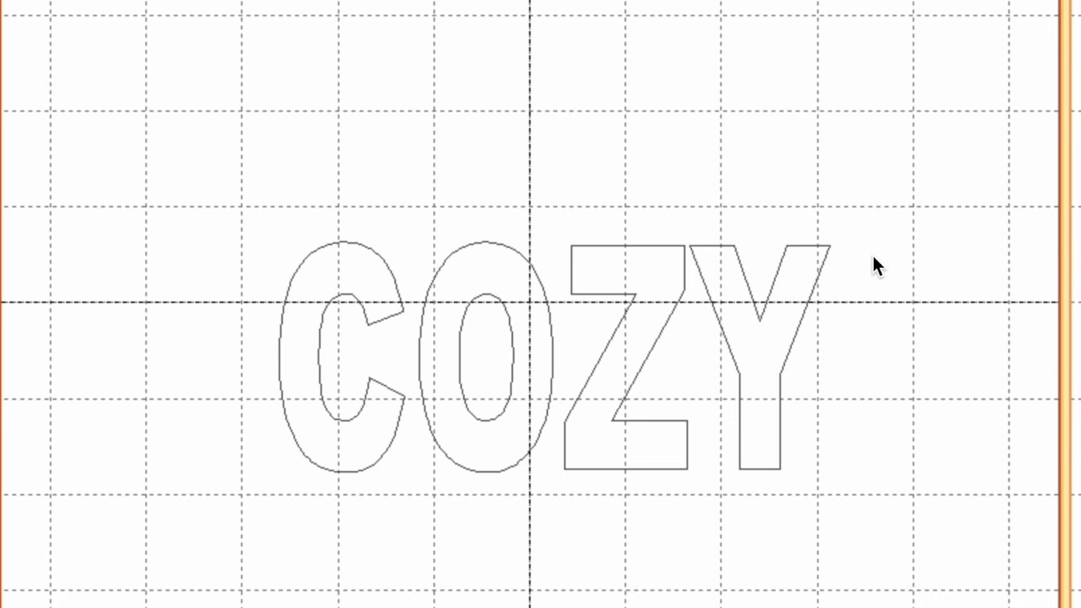
left_click(809, 301)
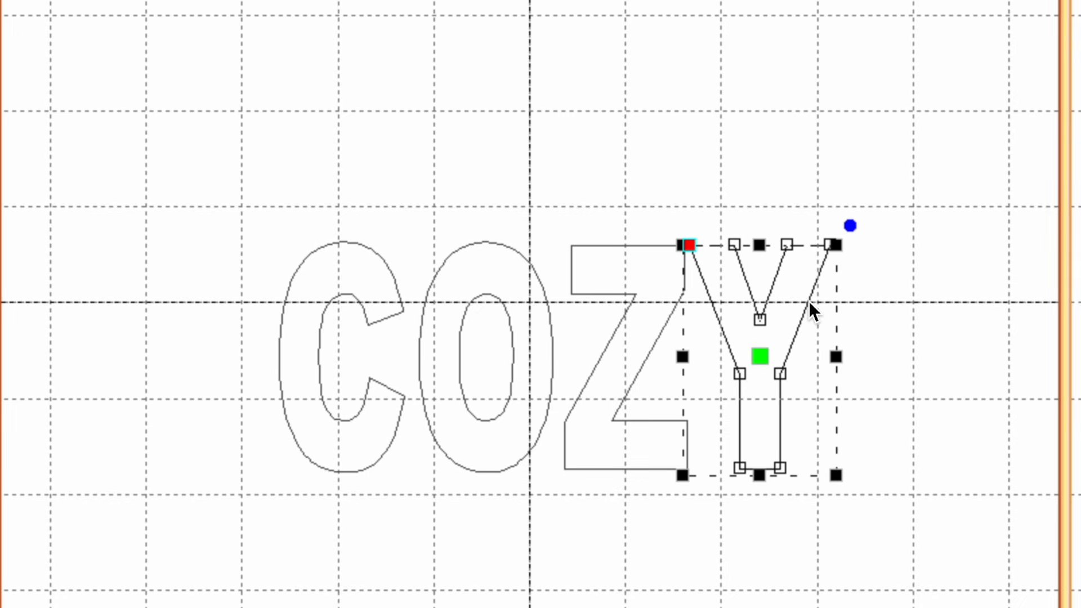
key("Right")
key("Right")
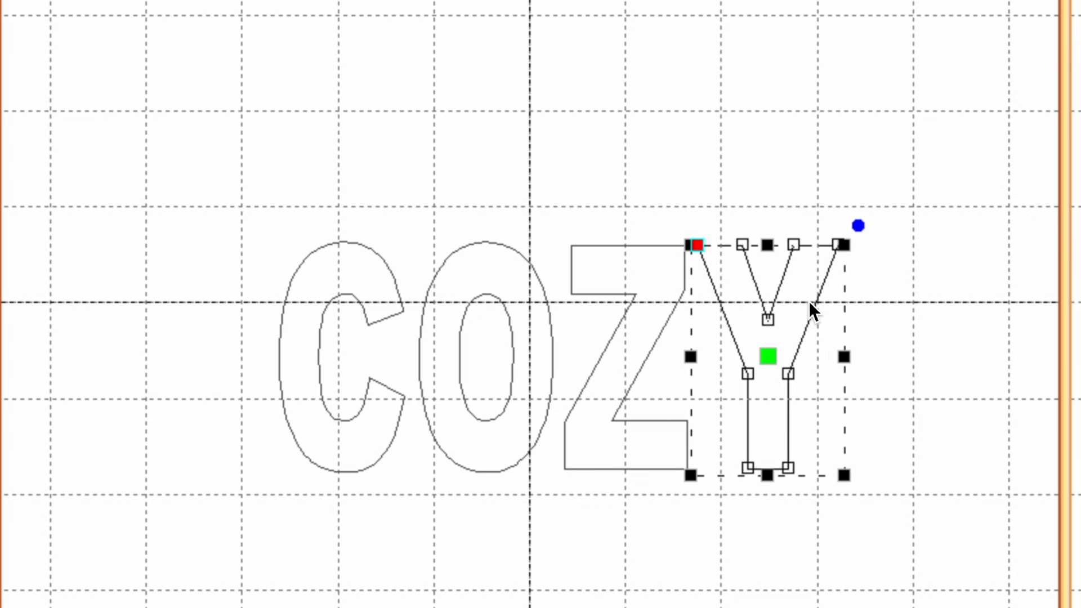
key("Right")
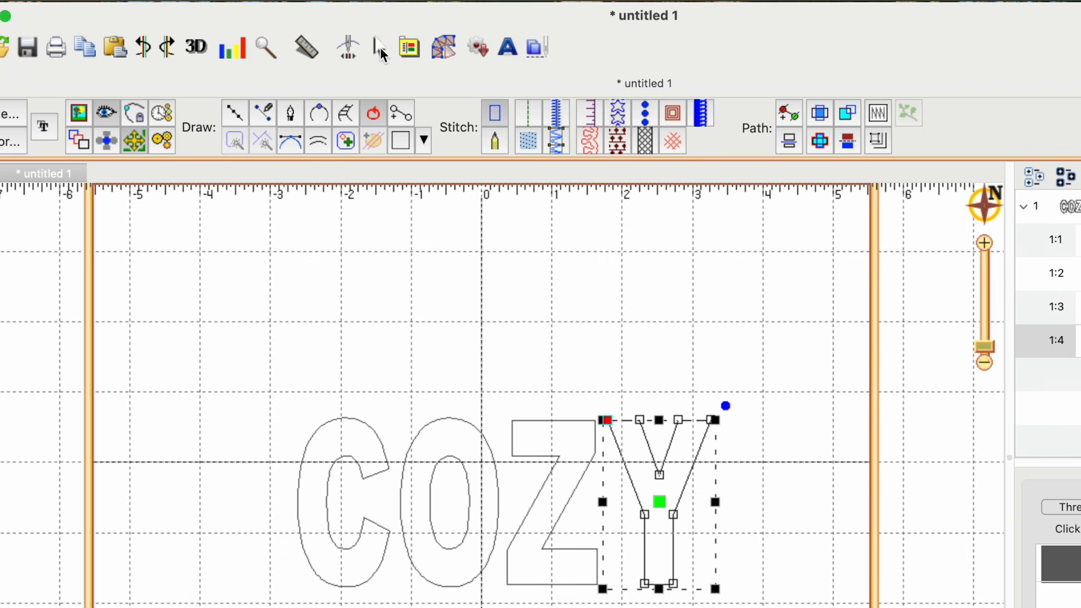
- Select all four COZY letters and group them
left_click(381, 48)
left_click_drag(264, 321, 756, 607)
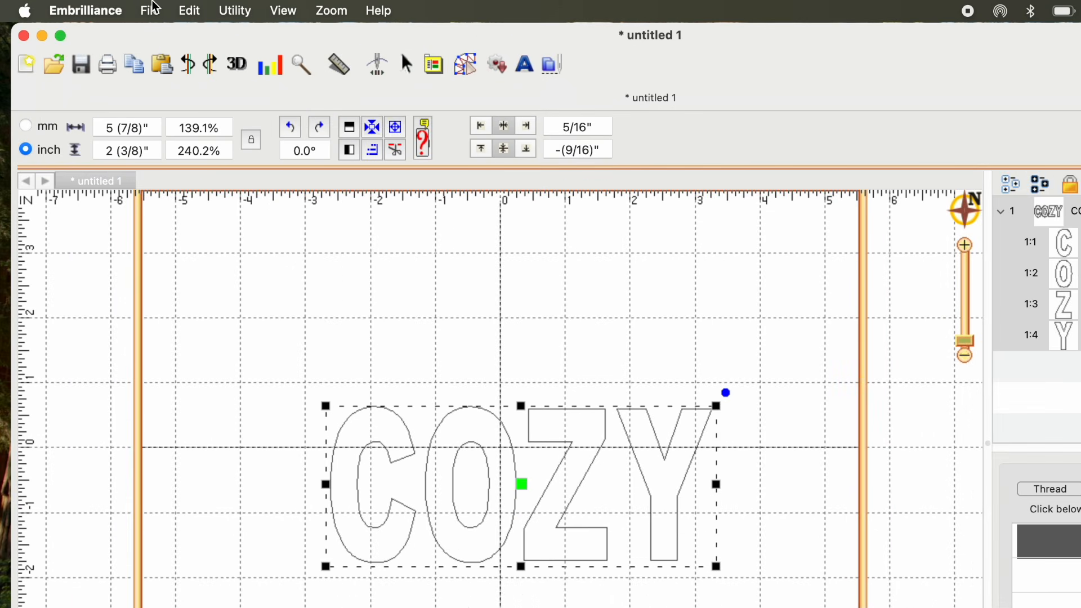
left_click(192, 11)
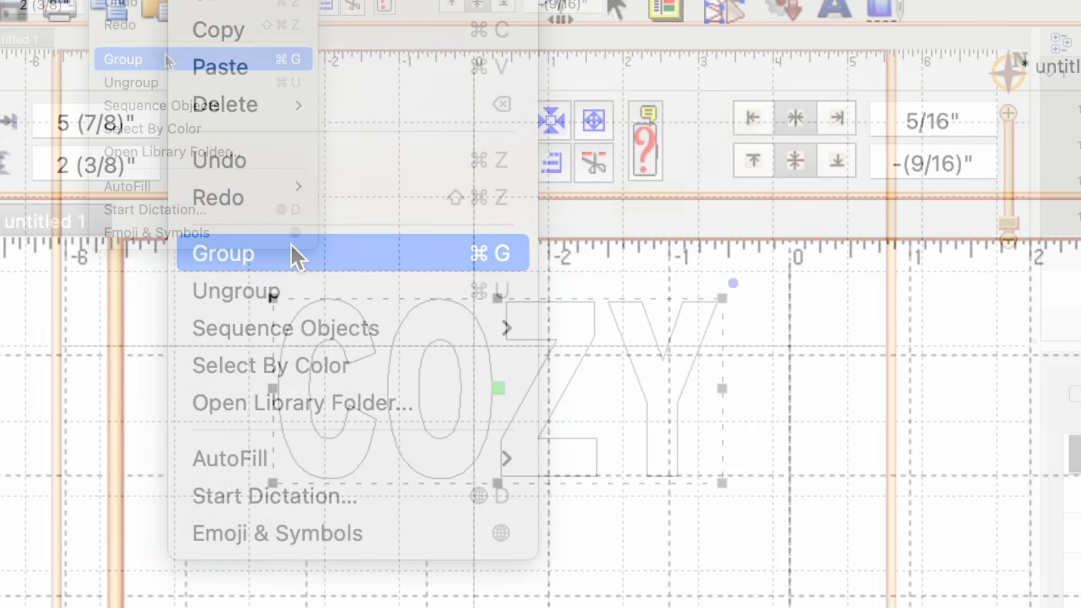
left_click(169, 60)
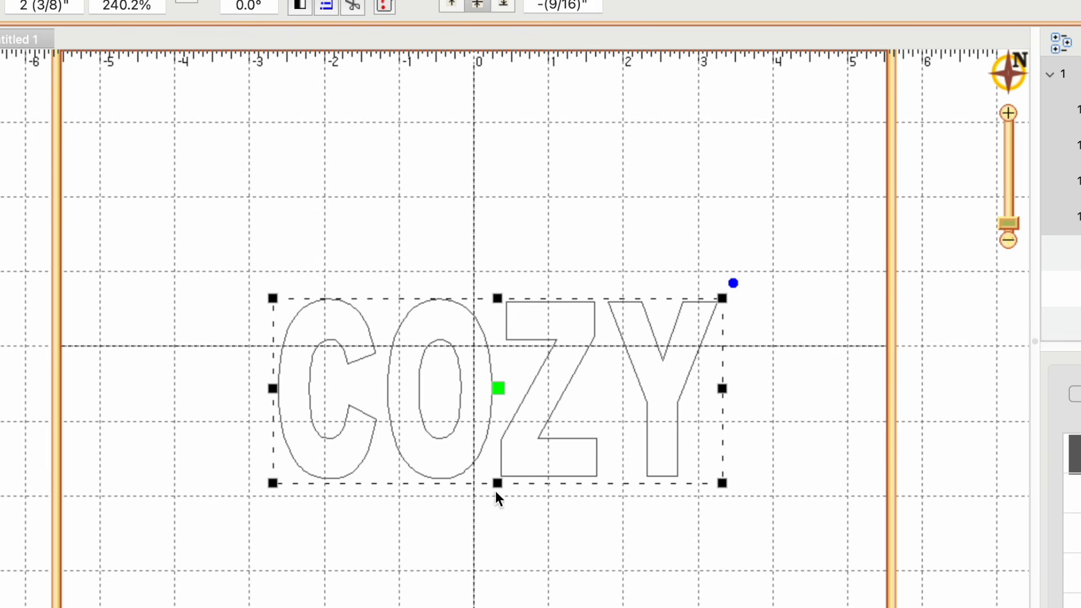
- Stretch the grouped COZY to about 2 15/16 inches high and center it in the hoop
left_click_drag(496, 496, 496, 534)
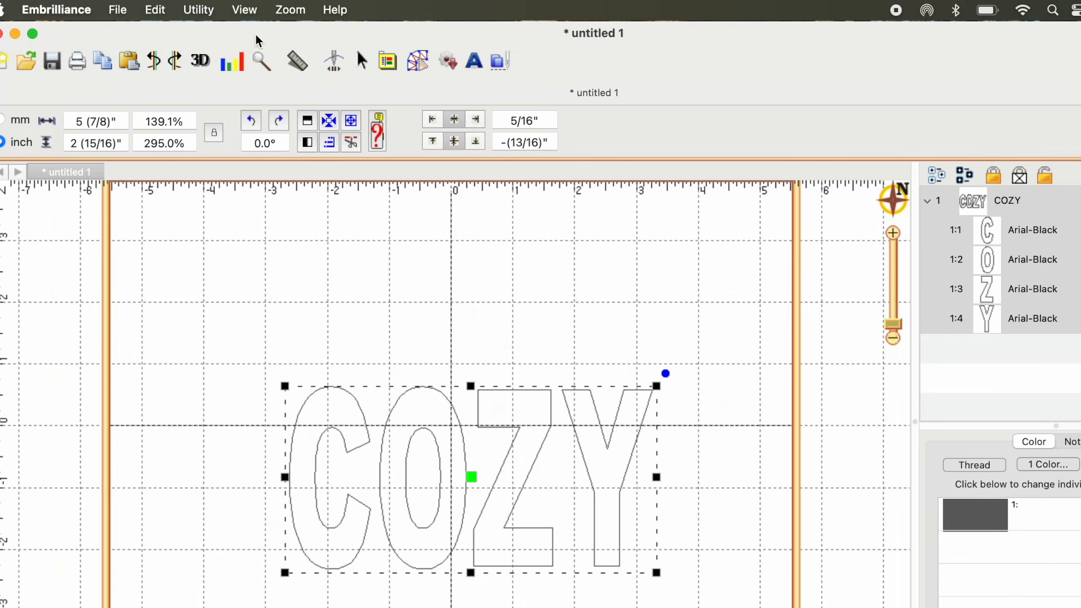
left_click(199, 9)
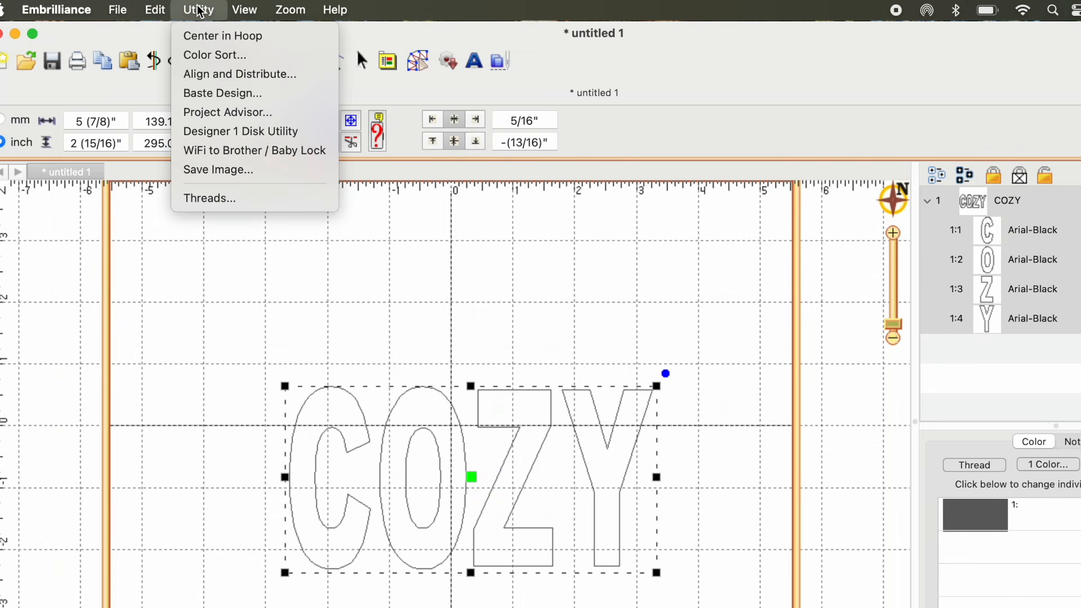
left_click(204, 35)
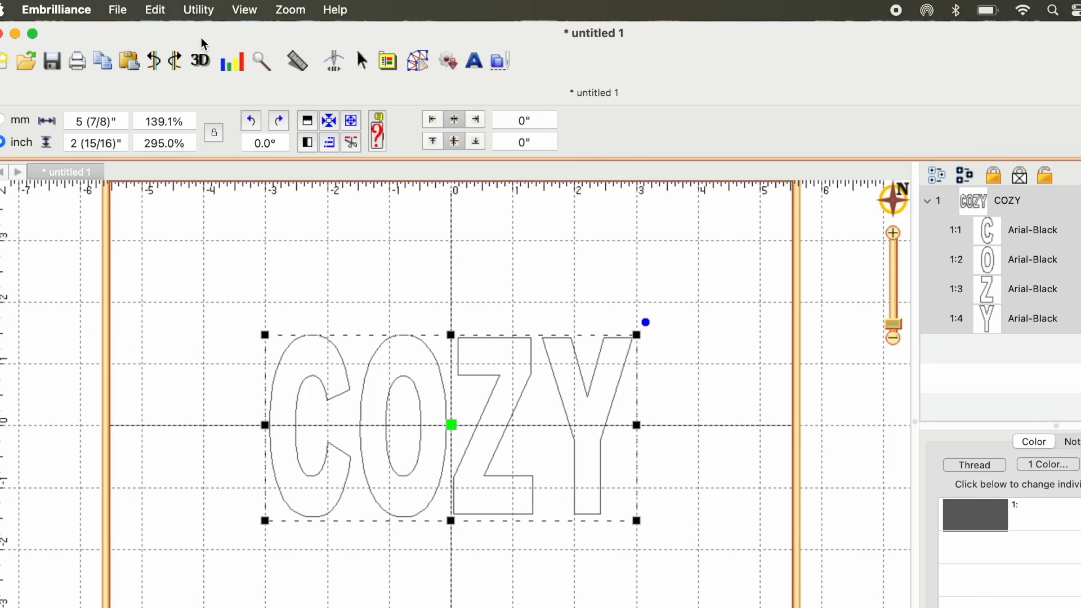
- Paste a duplicate of the COZY group over the original
key("super+v")
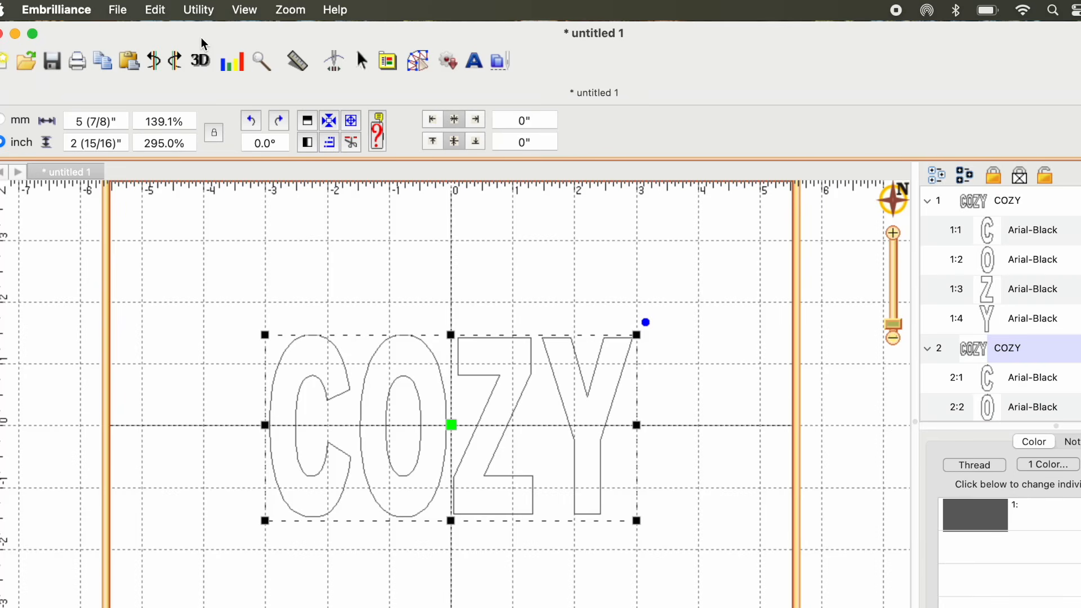
left_click(159, 12)
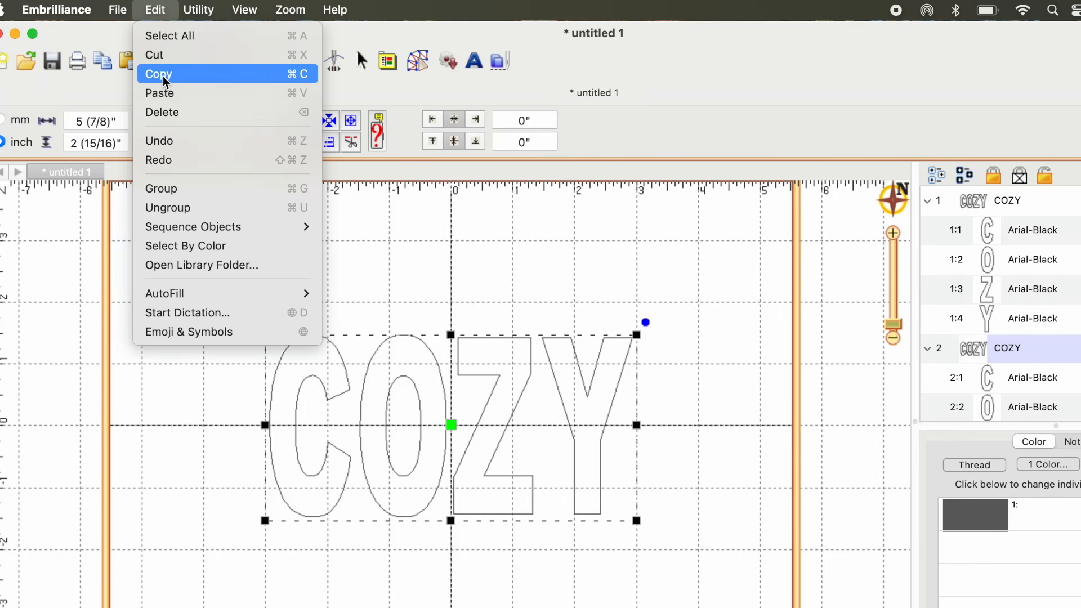
left_click(163, 94)
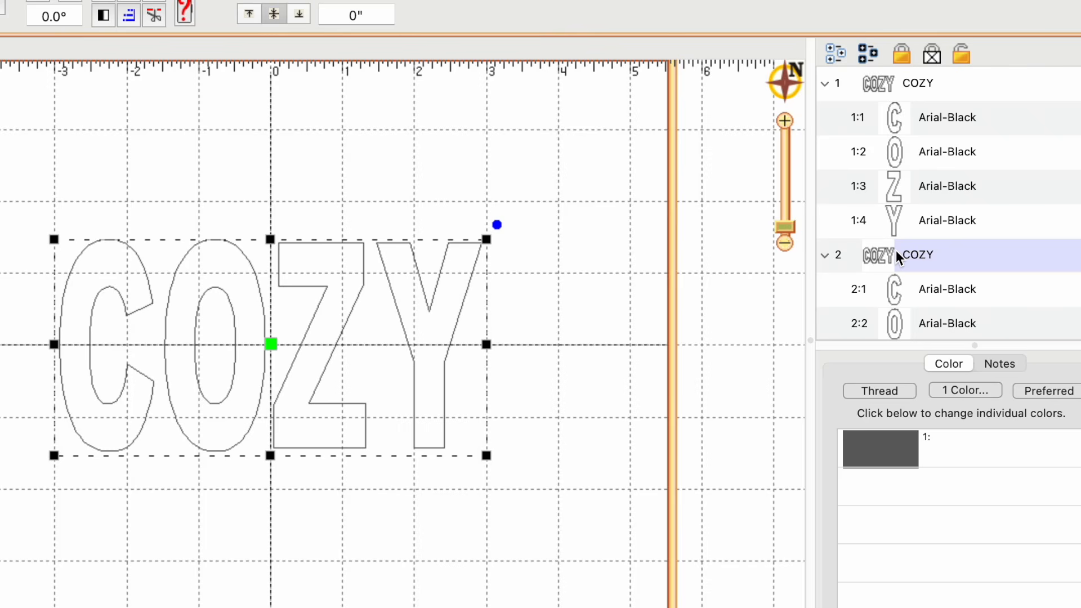
- Move the duplicate COZY straight down about 3 1/8 inches, just beneath the original word
key("Down")
key("Down")
key("Down")
key("Down")
key("Down")
key("Down")
key("Down")
key("Down")
key("Down")
key("Down")
key("Down")
key("Down")
key("Down")
key("Down")
key("Down")
key("Down")
key("Down")
key("Down")
key("Down")
key("Down")
key("Down")
key("Down")
key("Down")
key("Down")
key("Down")
key("Down")
key("Down")
key("Down")
key("Down")
key("Down")
key("Down")
key("Down")
key("Down")
key("Down")
key("Down")
key("Down")
key("Down")
key("Down")
key("Down")
key("Down")
key("Down")
key("Down")
key("Down")
key("Down")
key("Down")
key("Down")
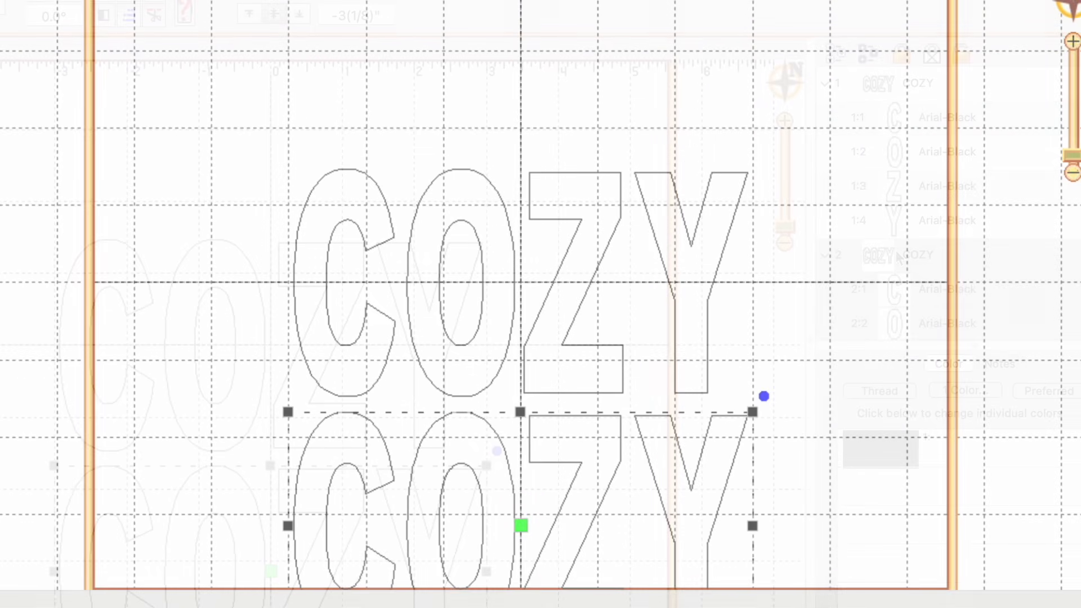
- Select the original upper COZY and convert its outlines to applique in Create mode
left_click(723, 252)
left_click(724, 254)
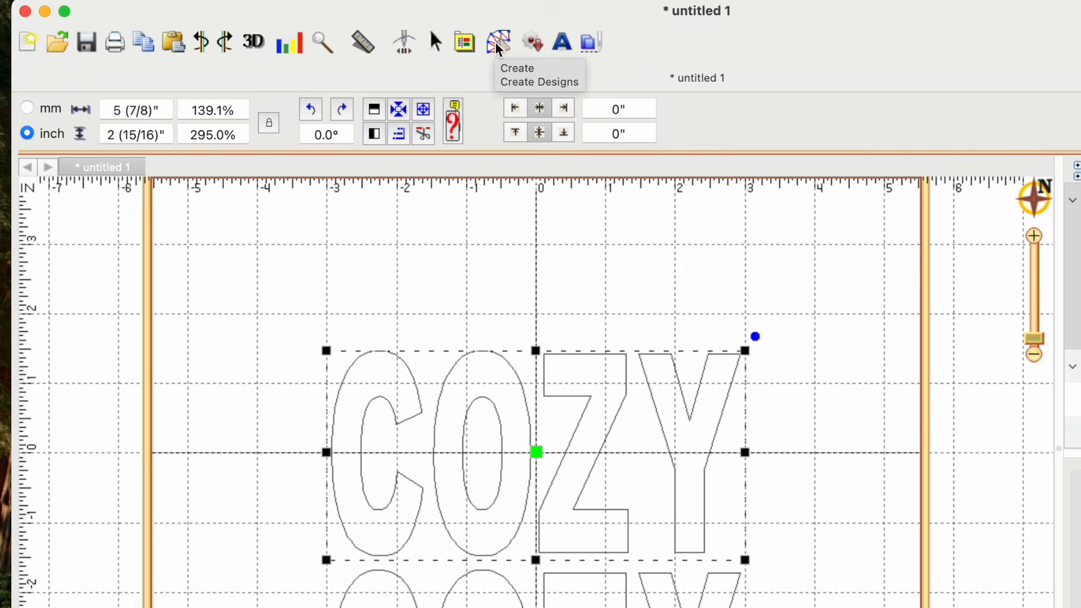
left_click(496, 42)
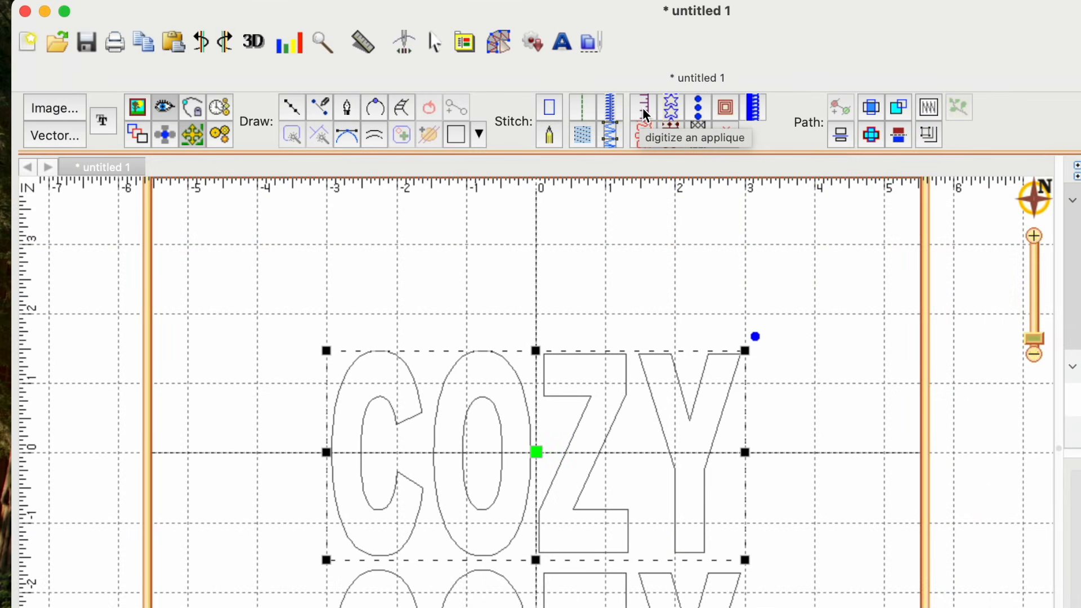
left_click(647, 109)
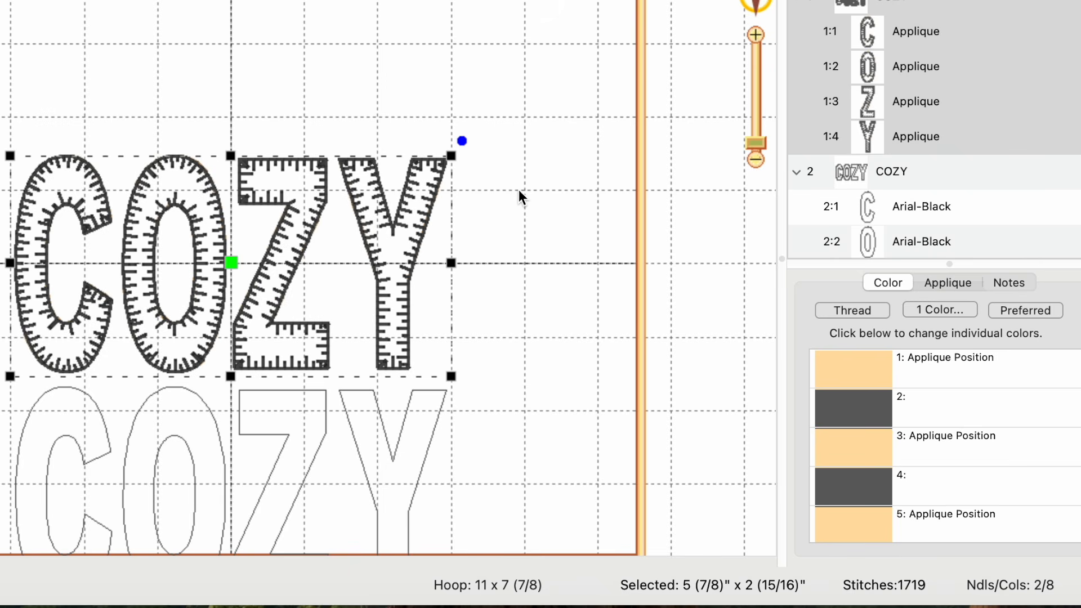
- Give the COZY applique a Satin border with a 3.6 mm stitch width, and deselect it
left_click(952, 282)
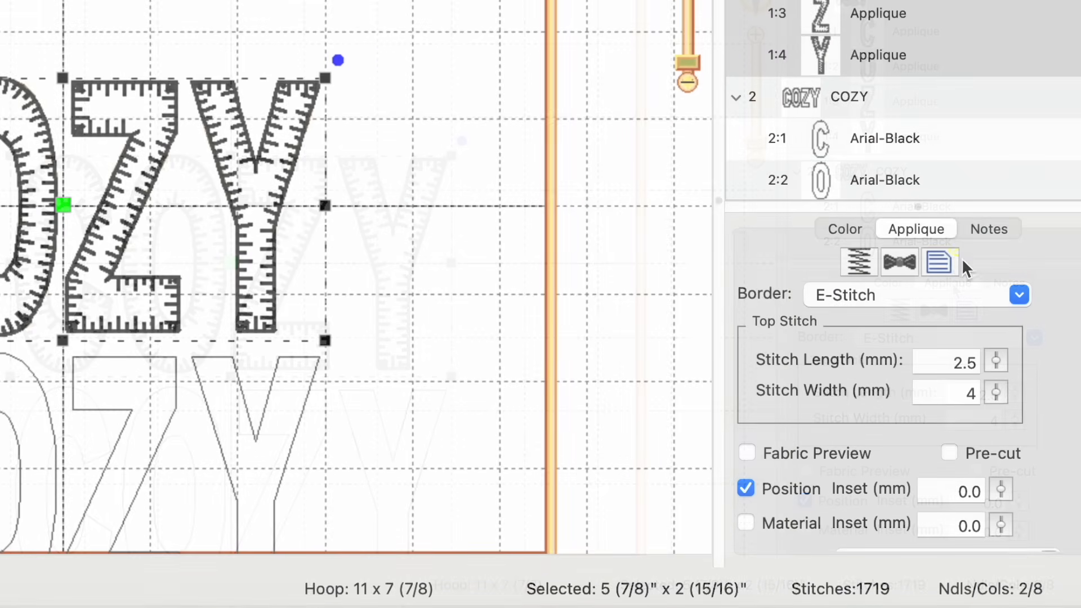
left_click(1019, 294)
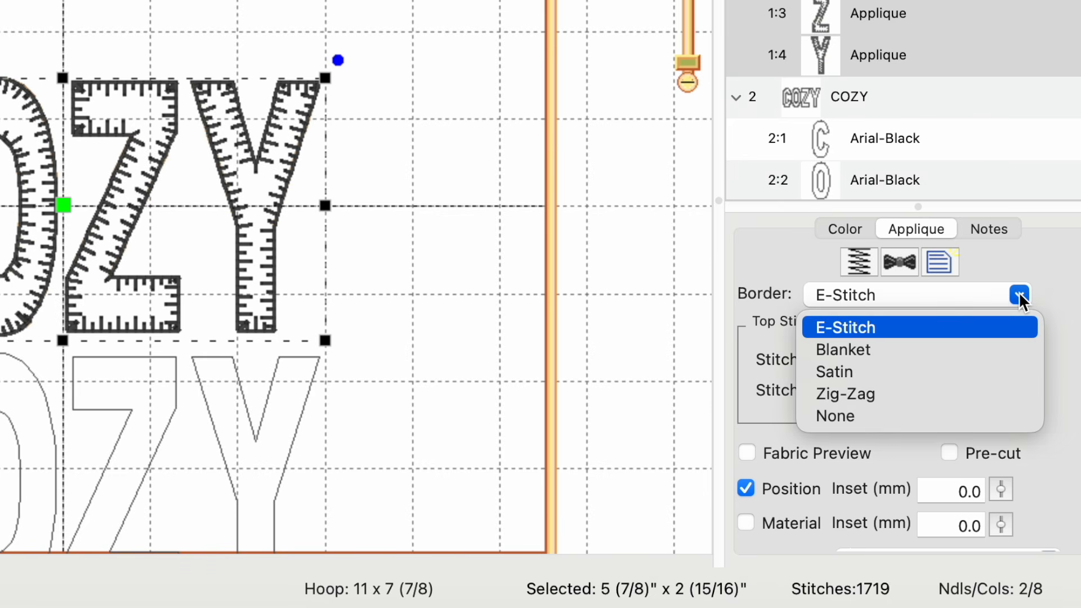
left_click(909, 373)
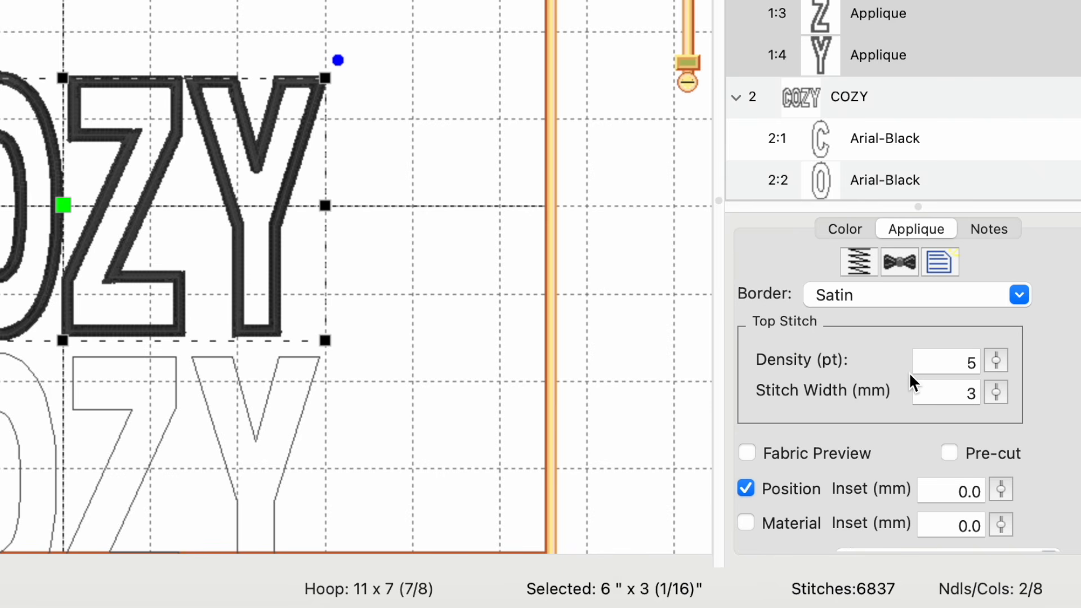
left_click(995, 387)
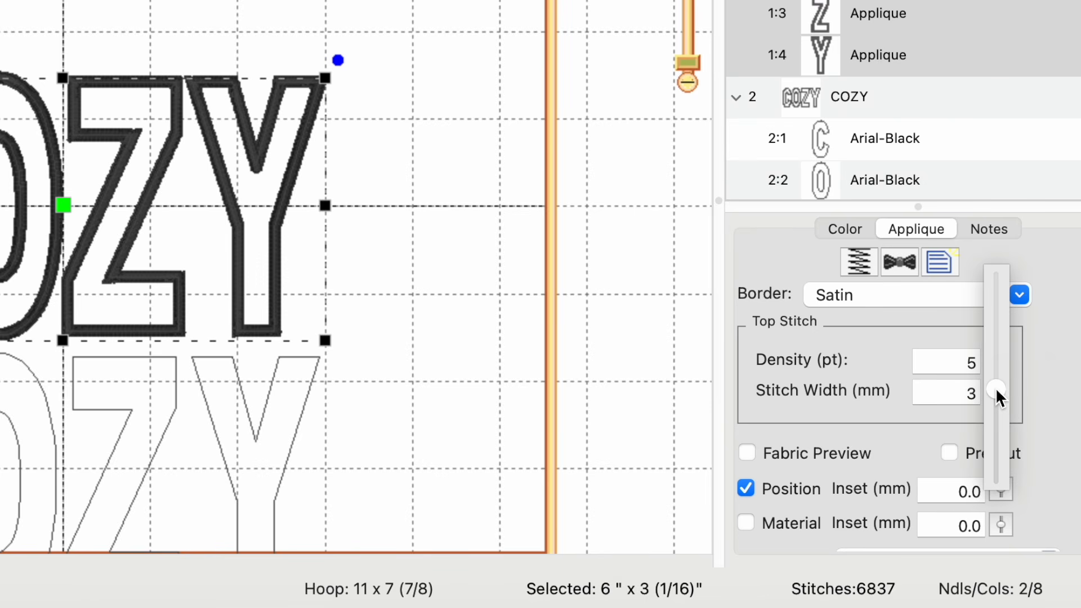
left_click_drag(995, 387, 996, 365)
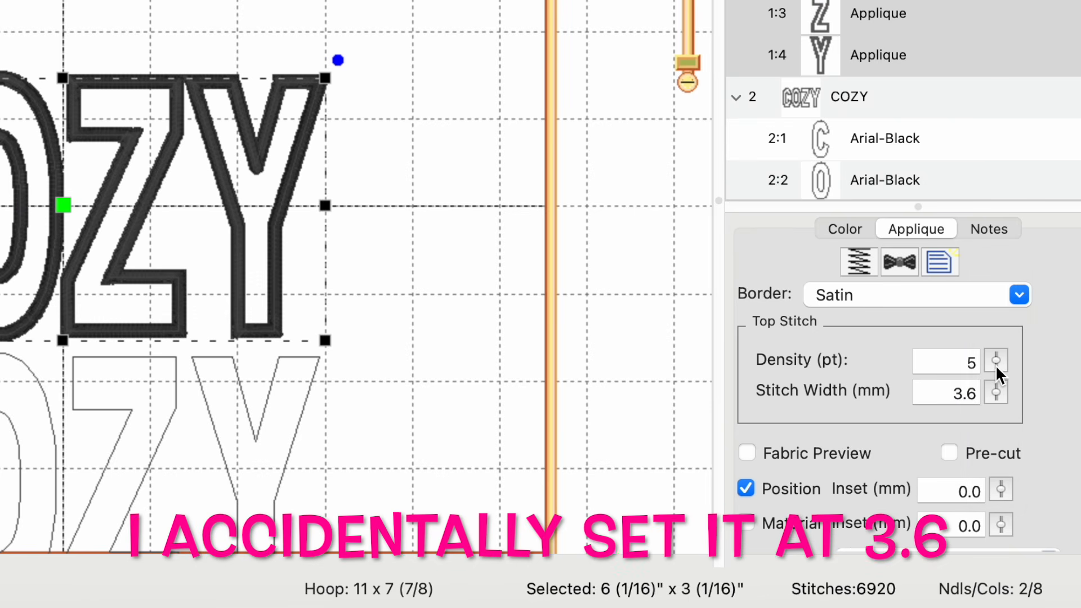
left_click(420, 280)
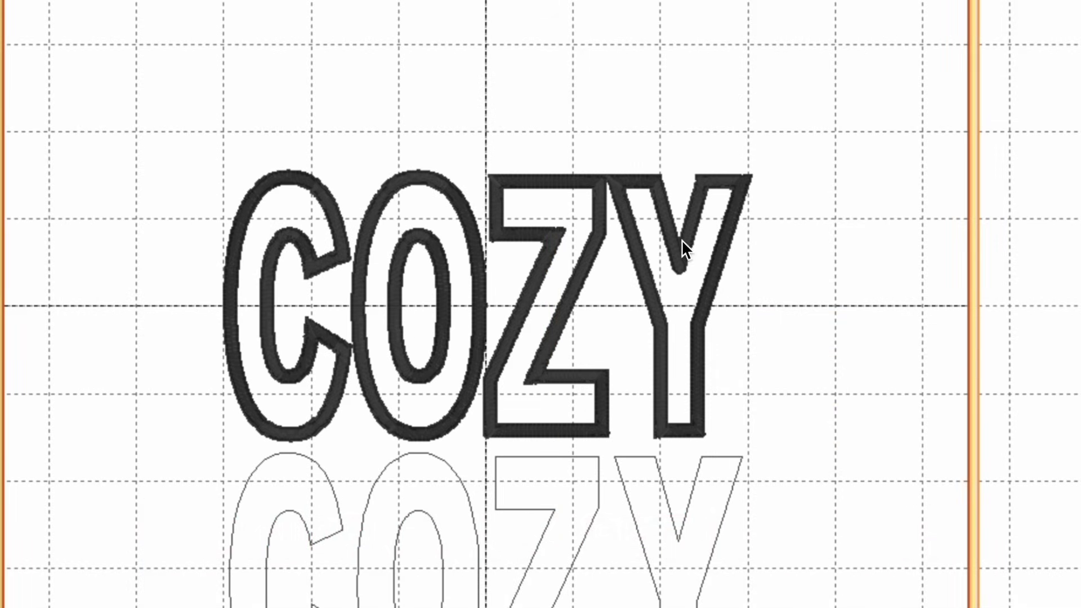
left_click(718, 272)
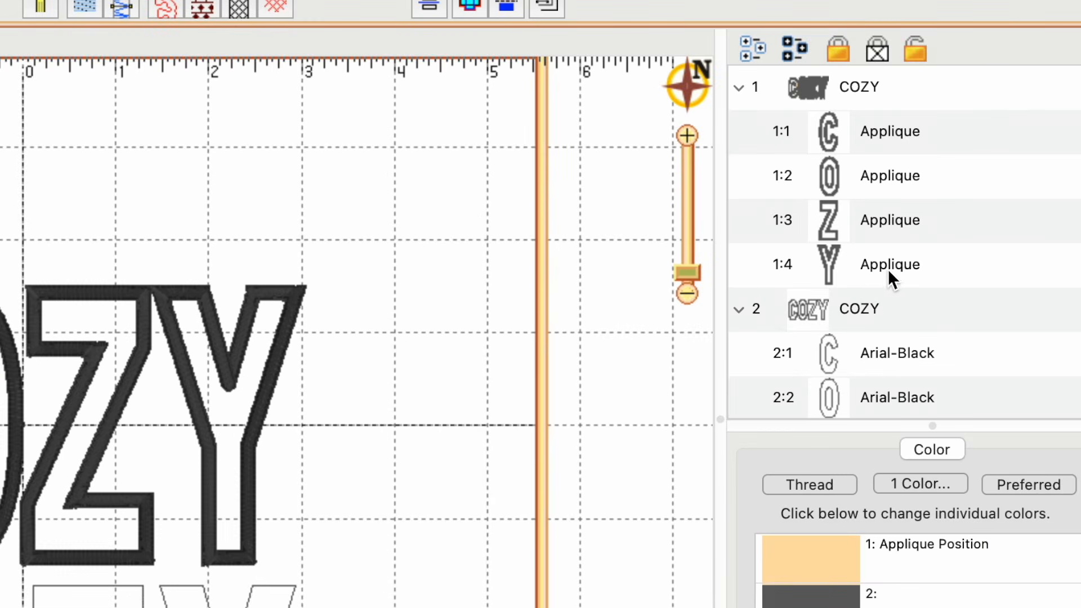
- Shift the applique Y in the upper COZY slightly right, away from the Z, and deselect it
left_click(886, 271)
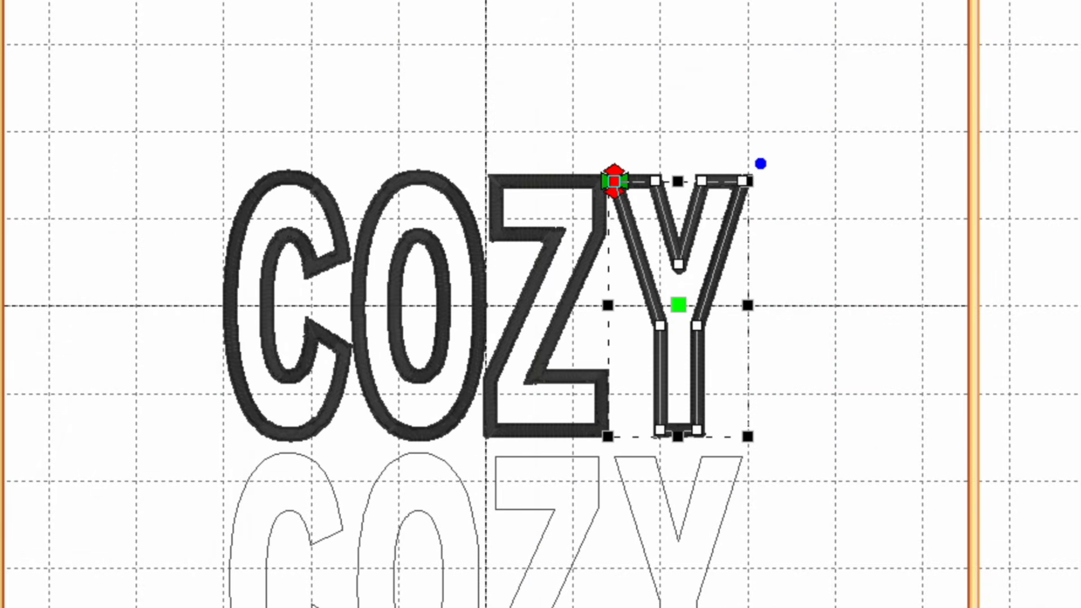
left_click_drag(614, 180, 618, 180)
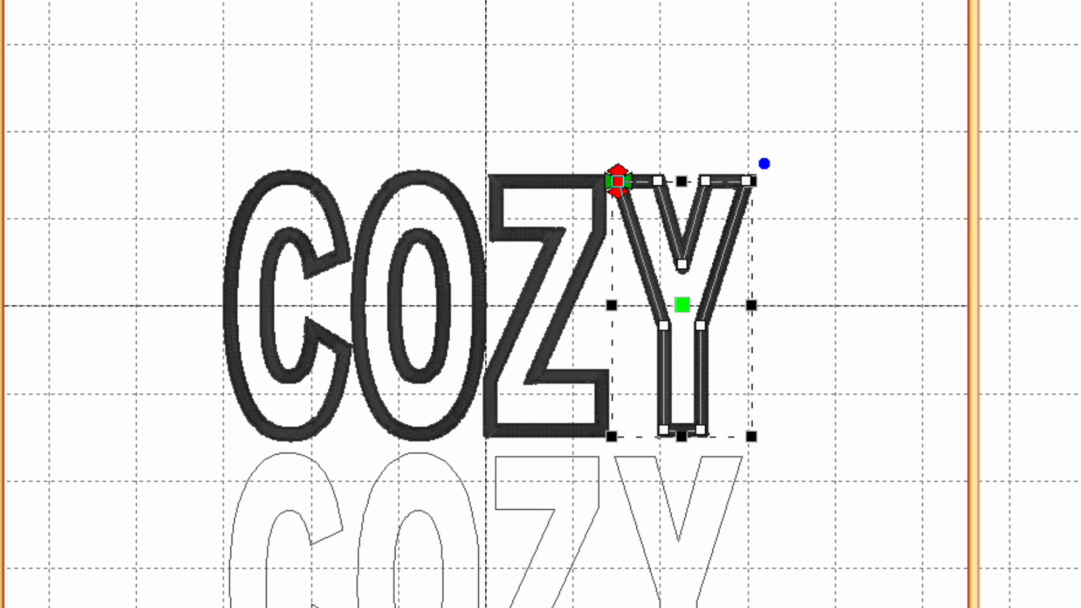
left_click(853, 375)
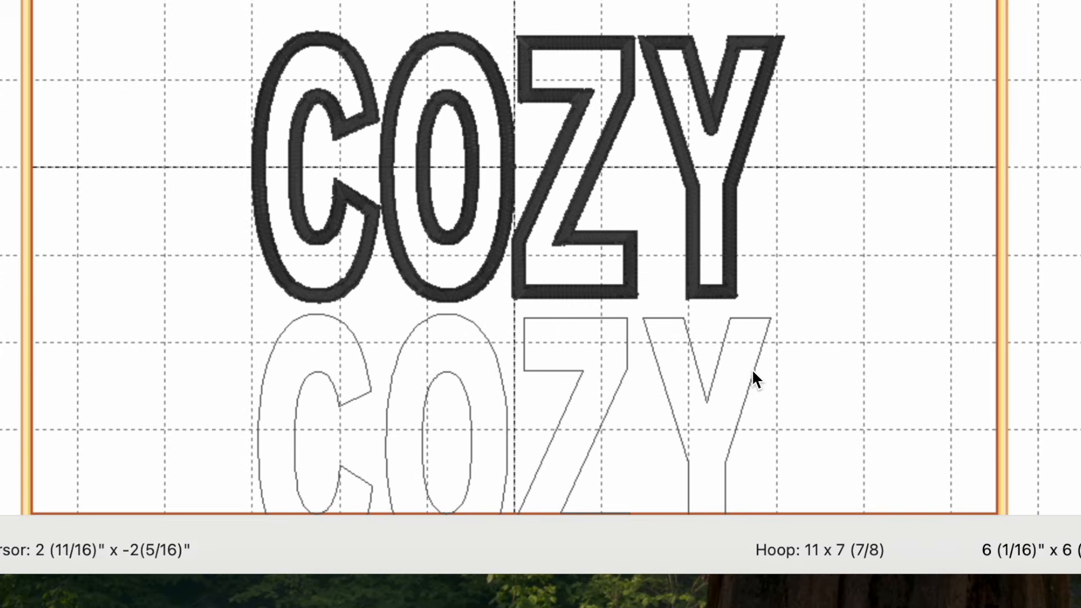
- Select only the Y of the lower COZY outline and nudge it right to match the upper word's spacing
left_click(755, 373)
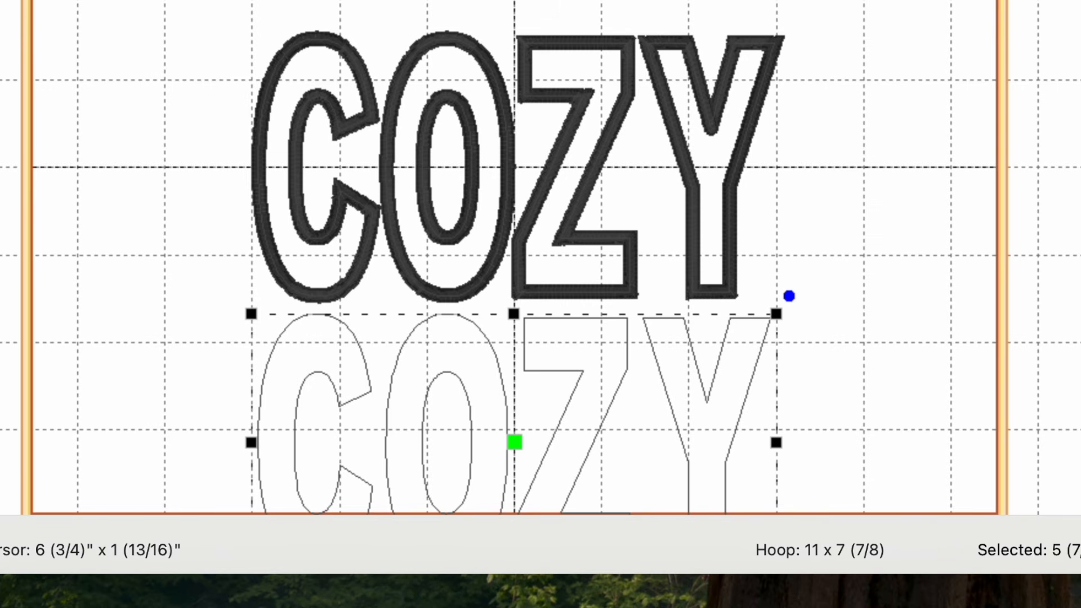
left_click(1062, 258)
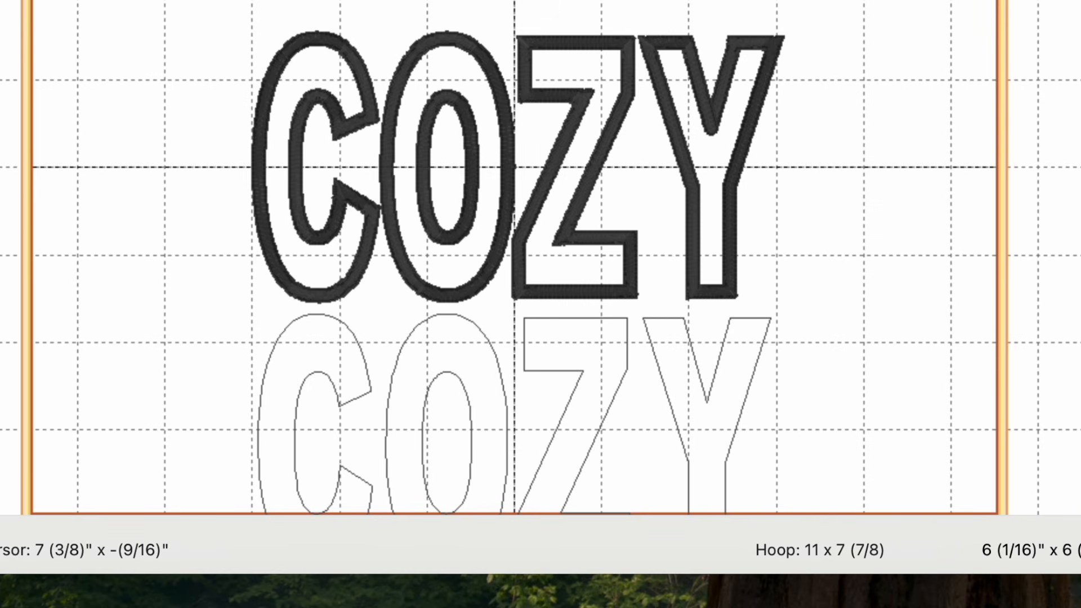
left_click(707, 402)
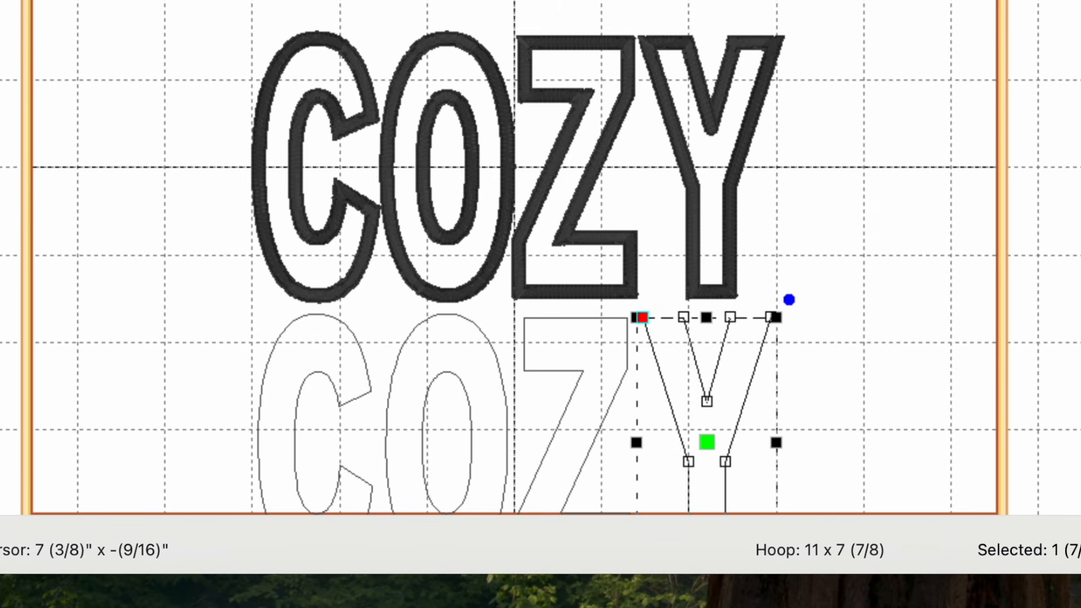
key("Right")
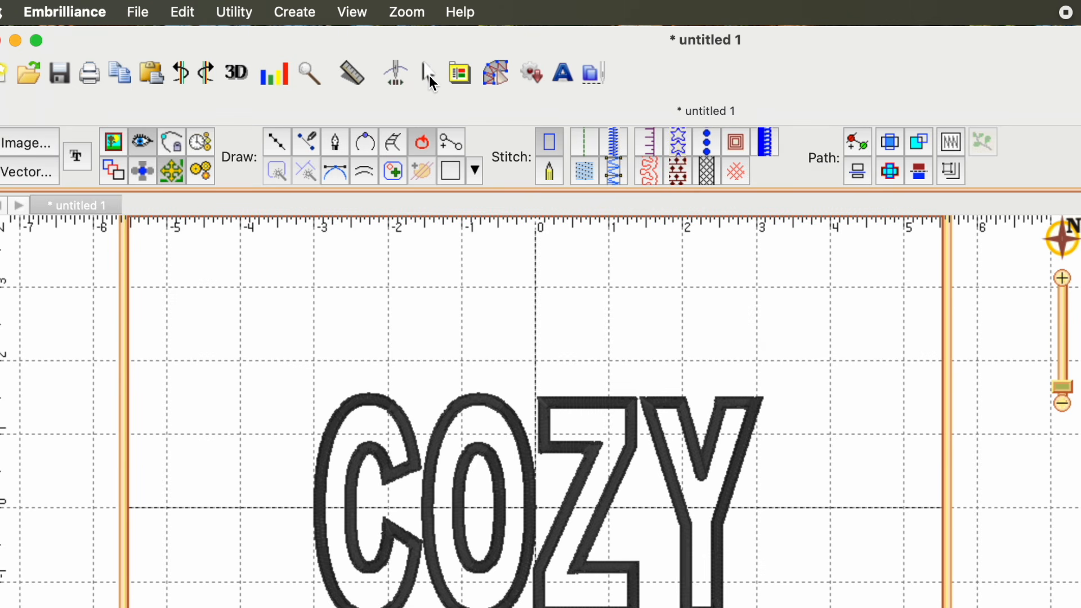
- Select the upper applique COZY as a whole and center it in the hoop
left_click(429, 76)
left_click_drag(287, 358, 825, 607)
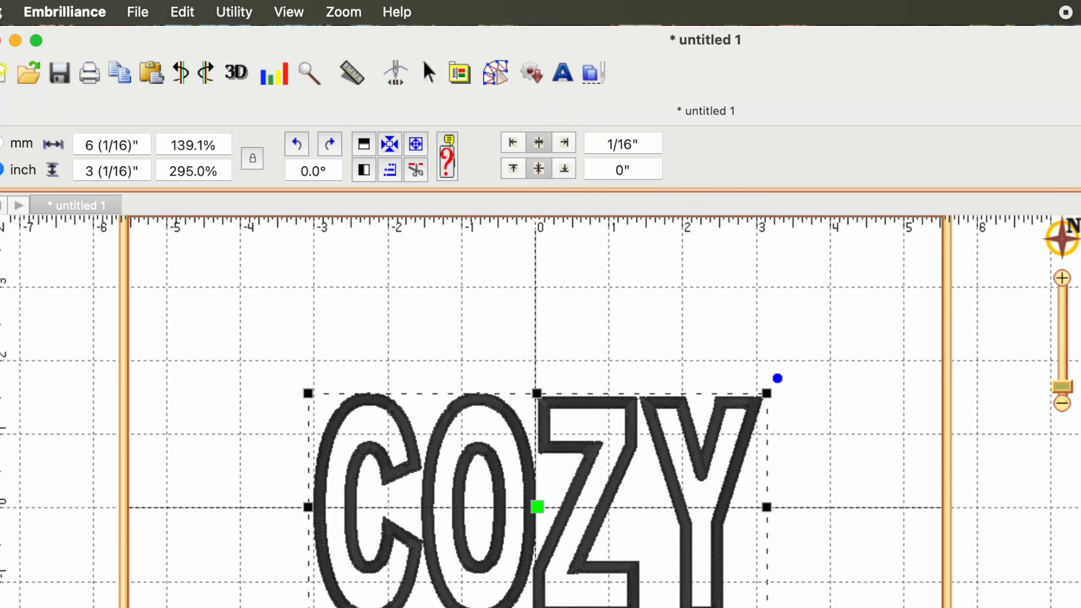
left_click(234, 11)
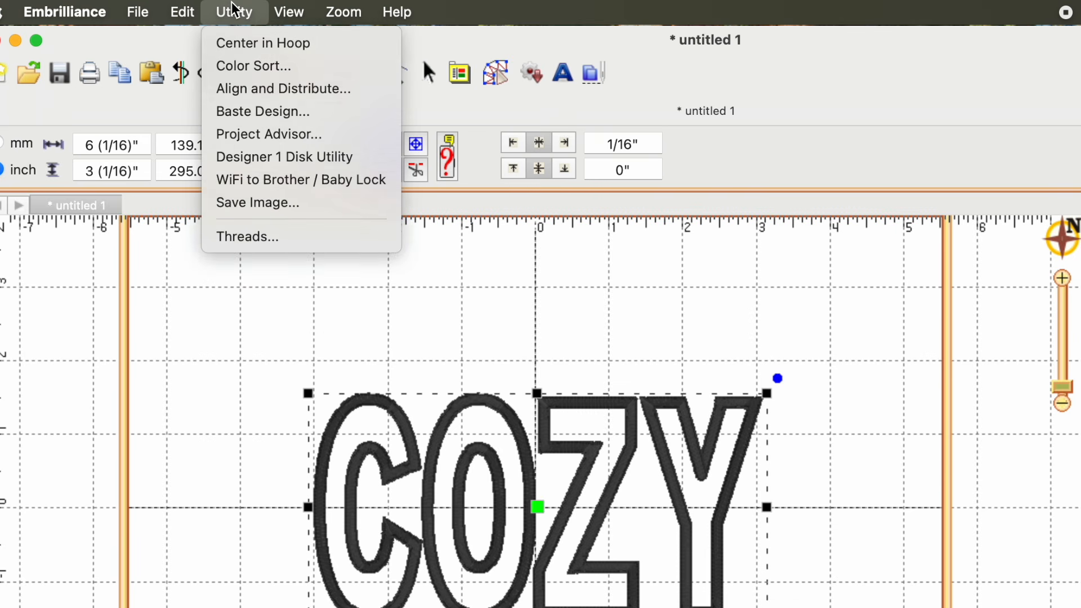
left_click(238, 44)
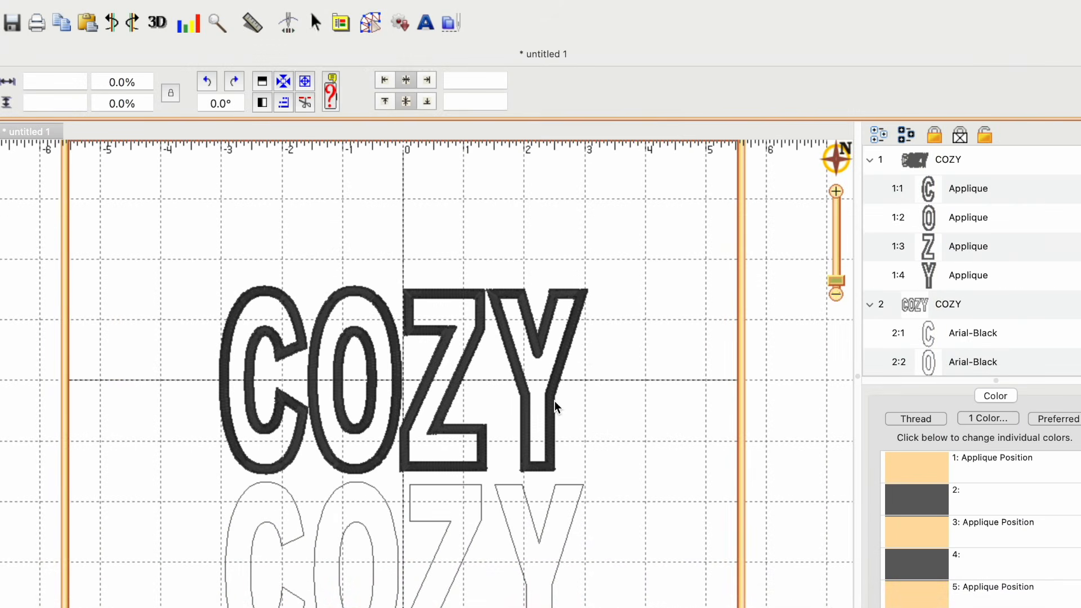
- Select the upper COZY applique in Create mode and set its satin border's stitch width to 3.5 mm
left_click(555, 402)
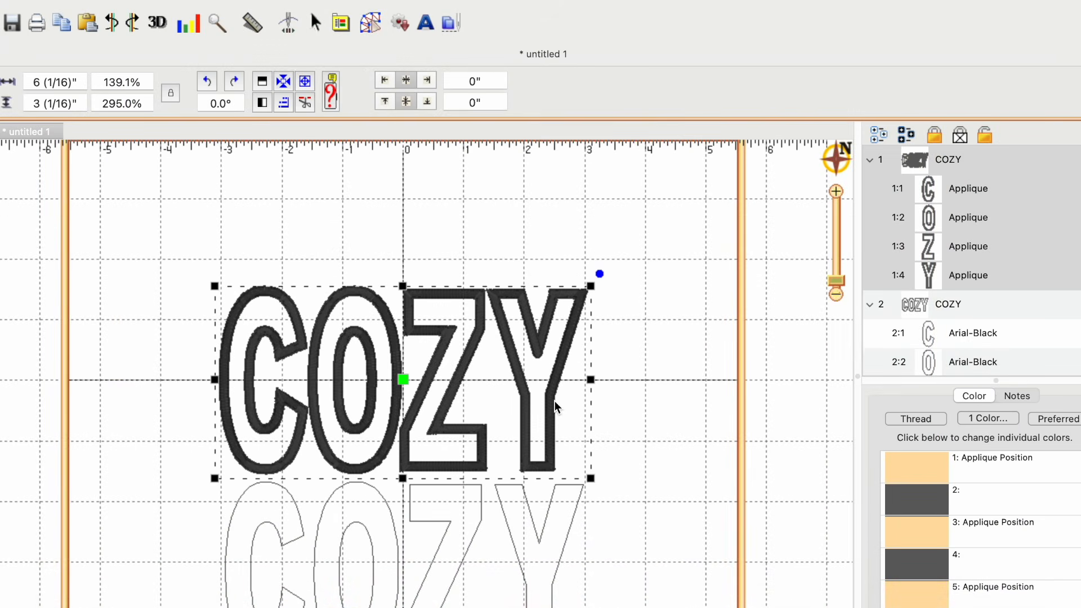
left_click(371, 24)
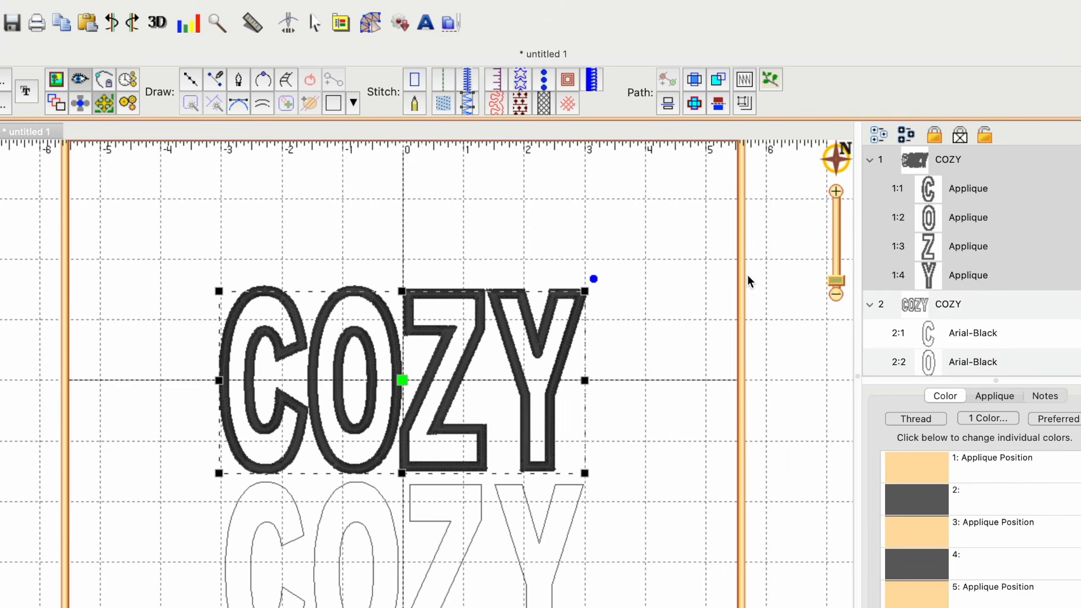
left_click(995, 395)
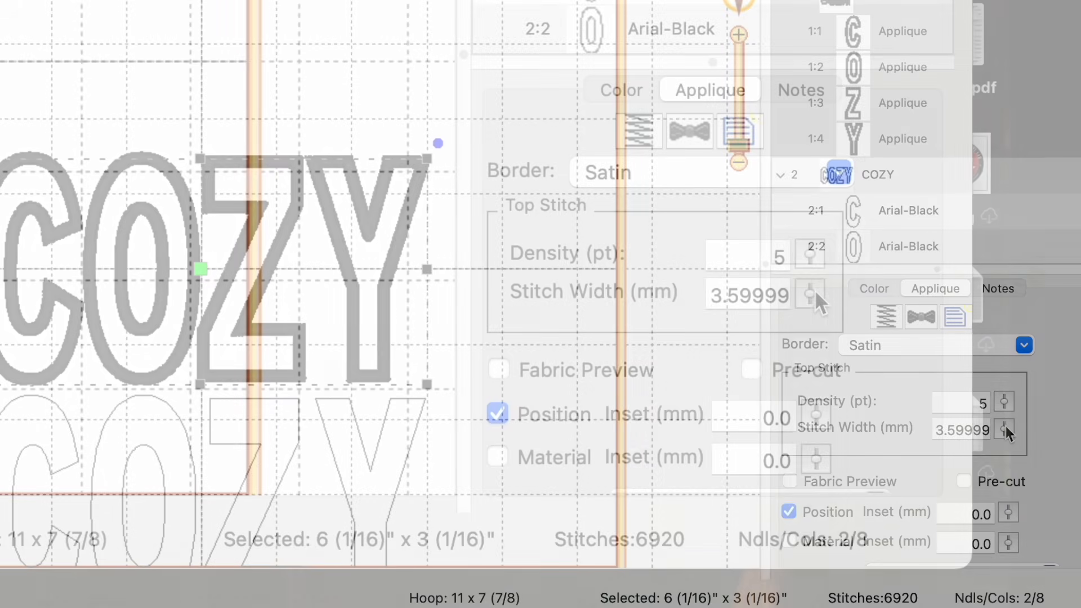
left_click(1004, 429)
left_click_drag(816, 293, 814, 299)
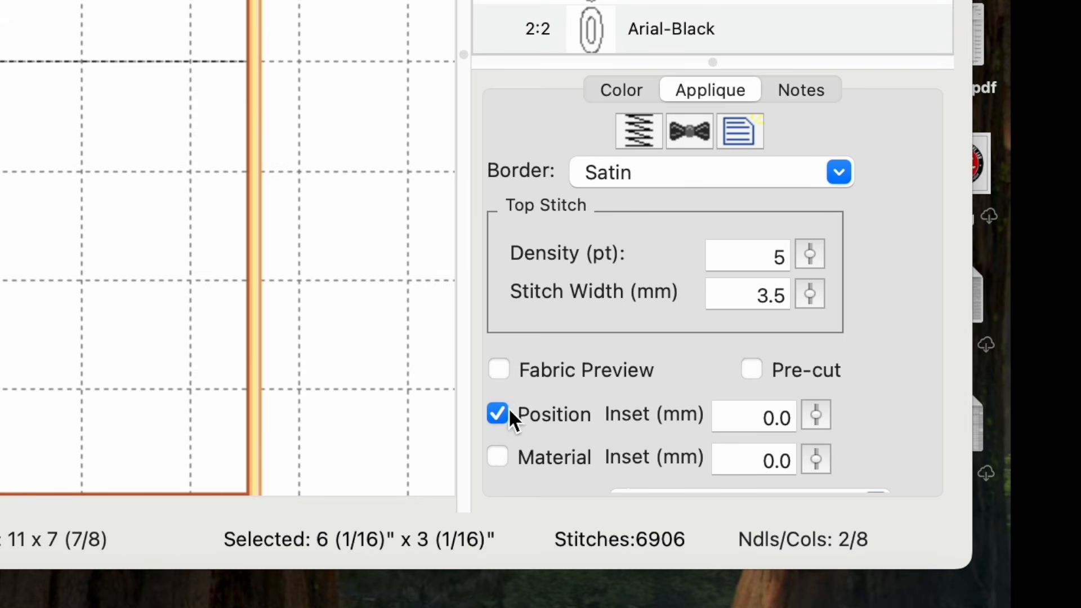
- Enable the Material stitch and Fabric Preview for the COZY applique, and collapse its group in the object list
left_click(497, 457)
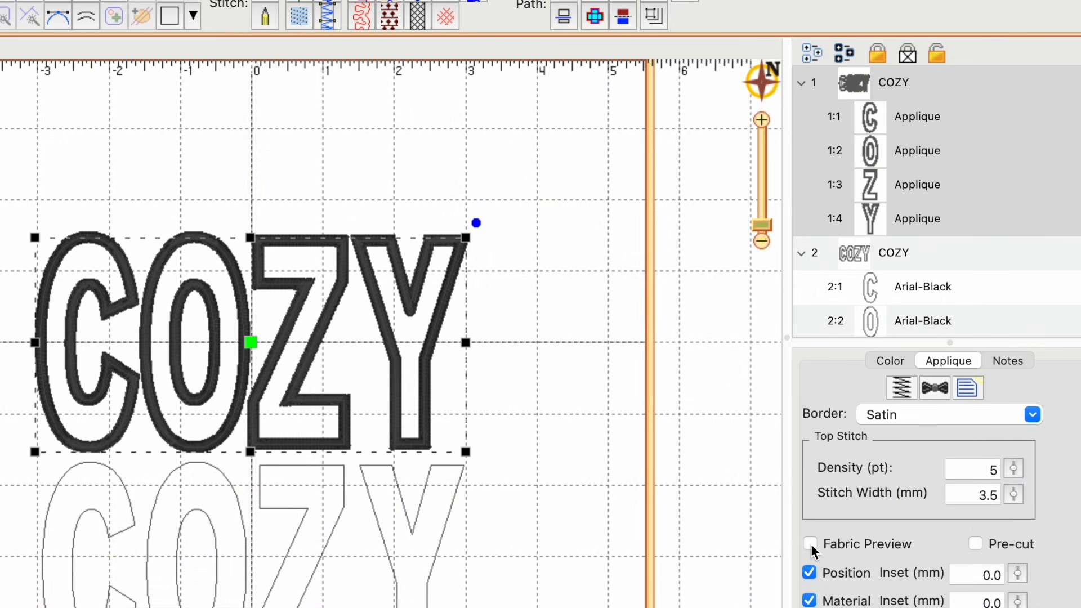
left_click(811, 545)
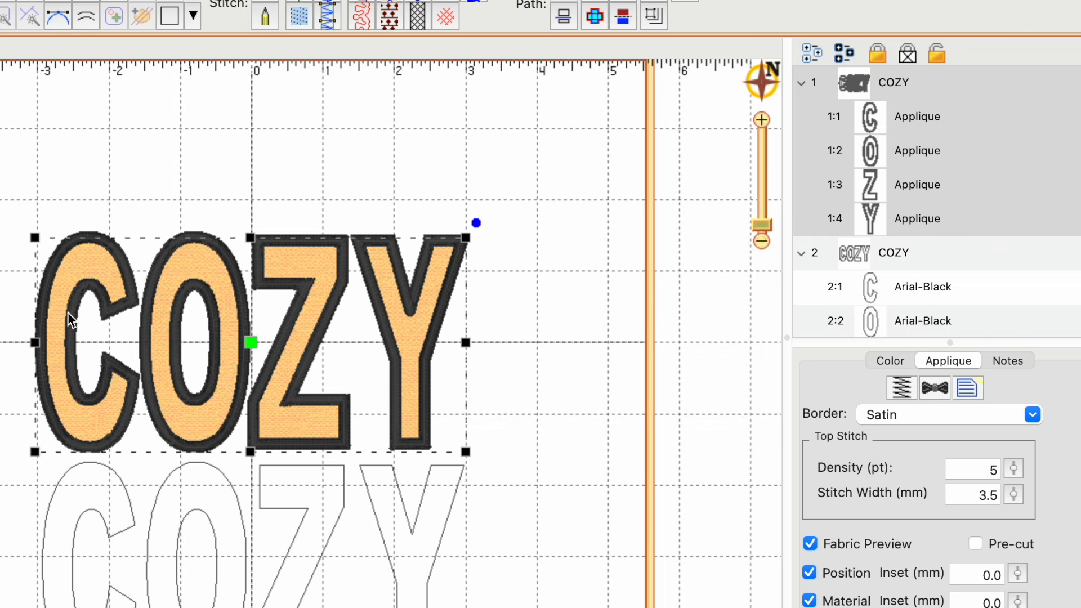
left_click(802, 84)
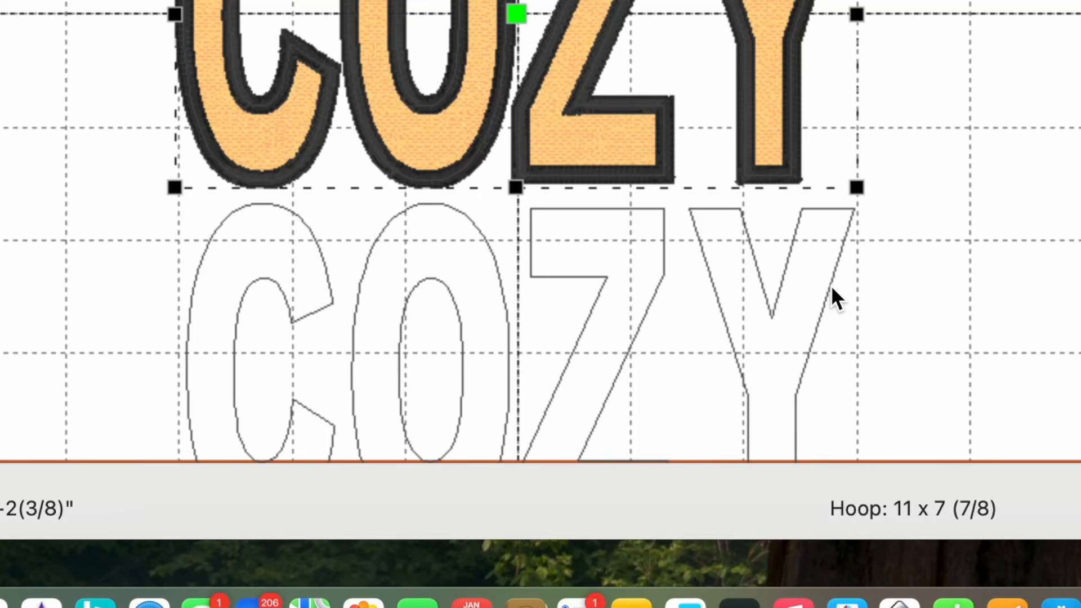
- Inflate the lower COZY outlines by 10.0 mm with softened corners and the holes removed
left_click(830, 289)
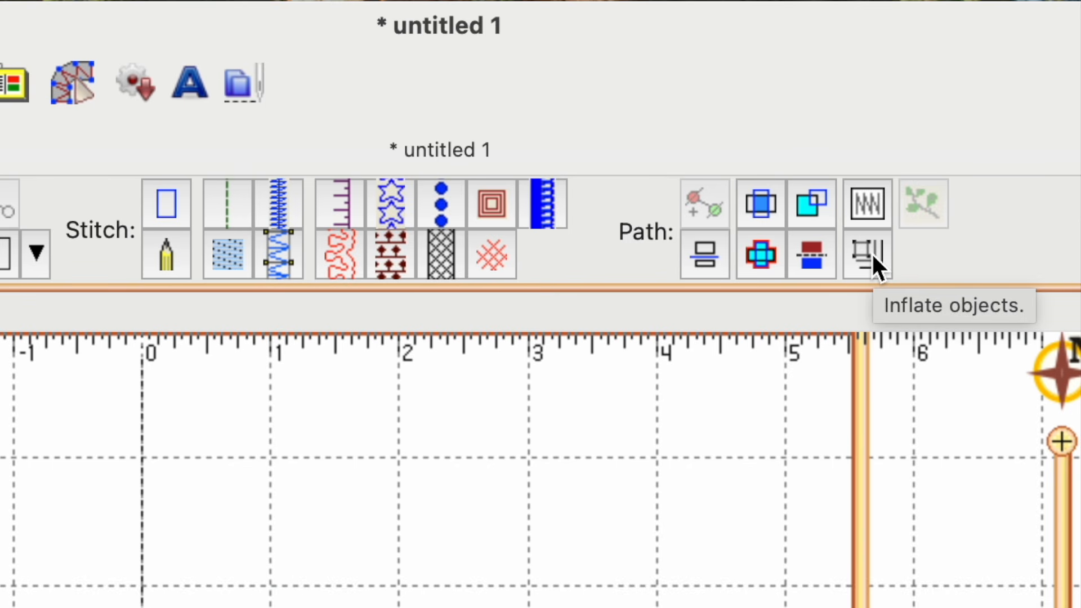
left_click(874, 258)
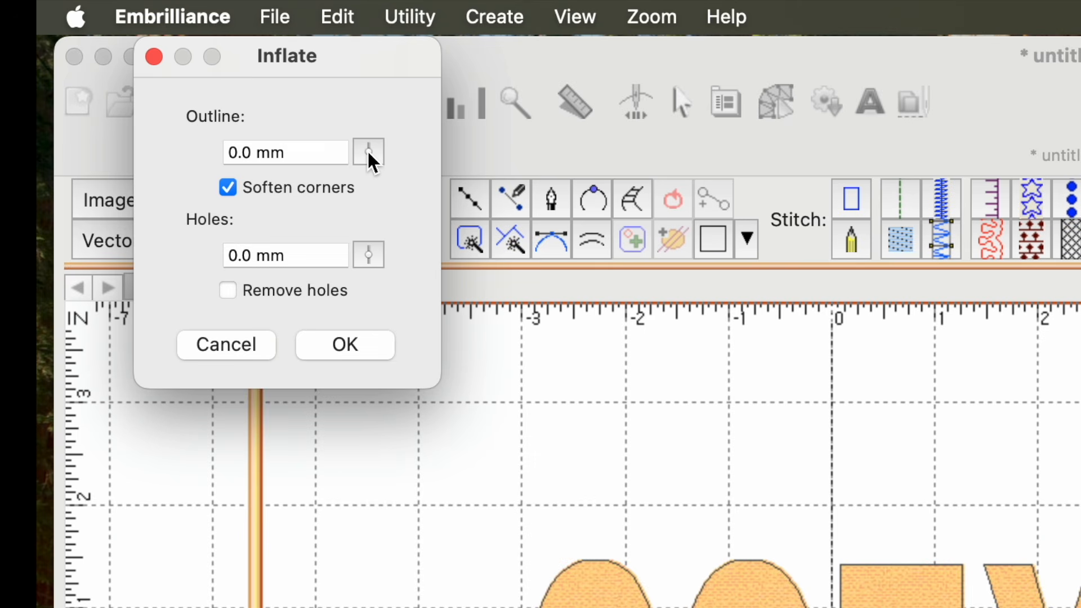
left_click(369, 152)
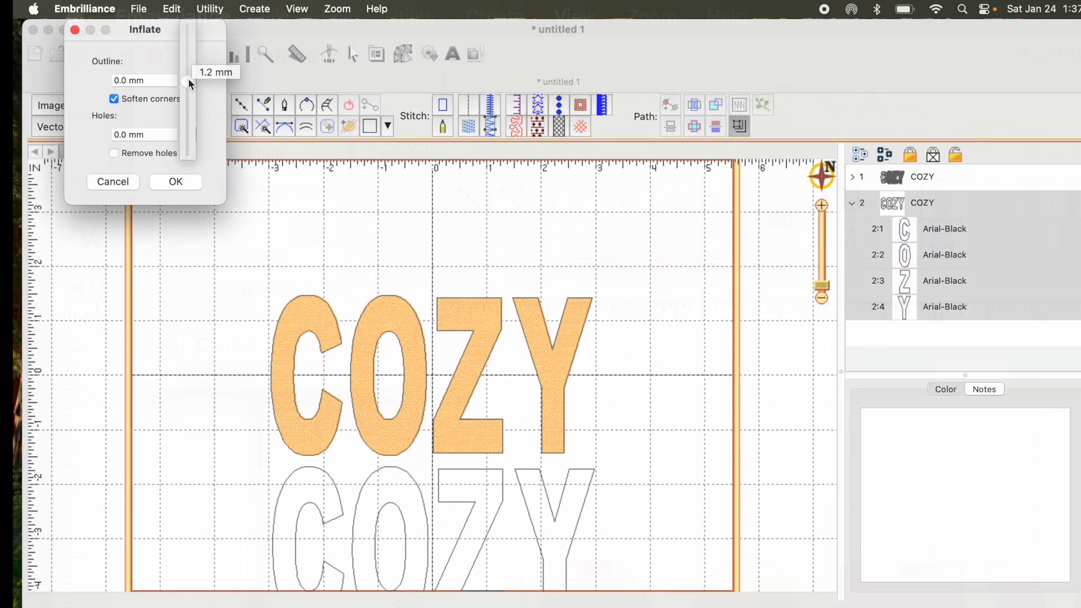
left_click_drag(189, 81, 187, 20)
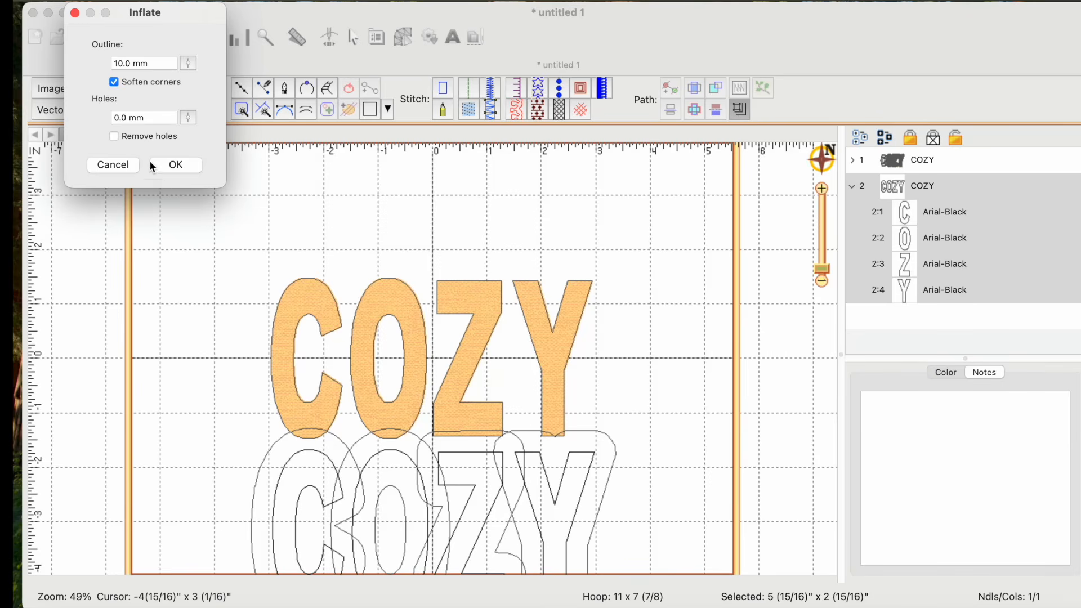
left_click(114, 136)
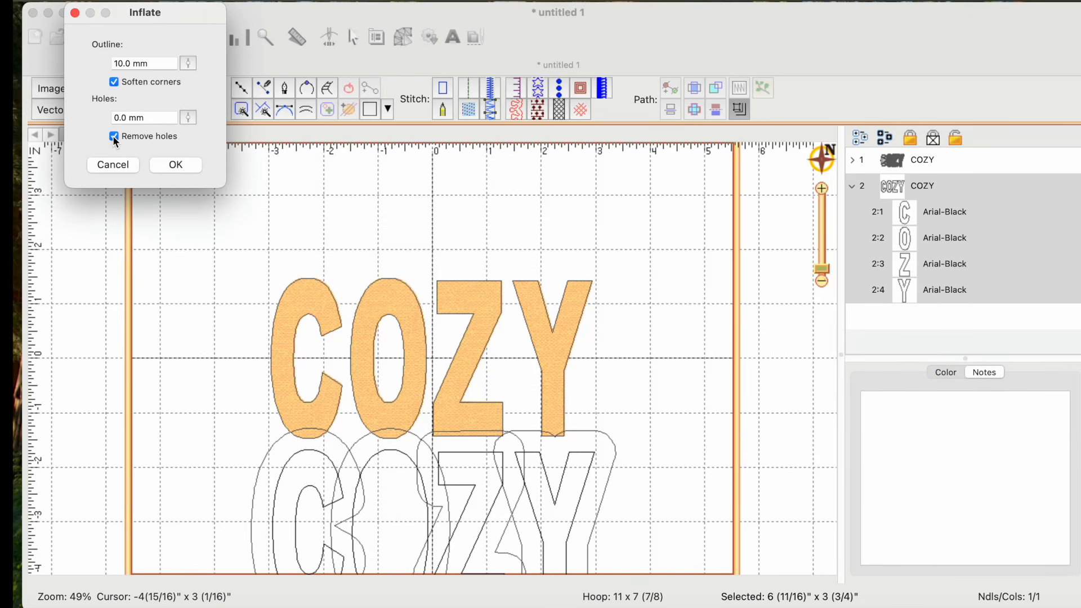
left_click(175, 166)
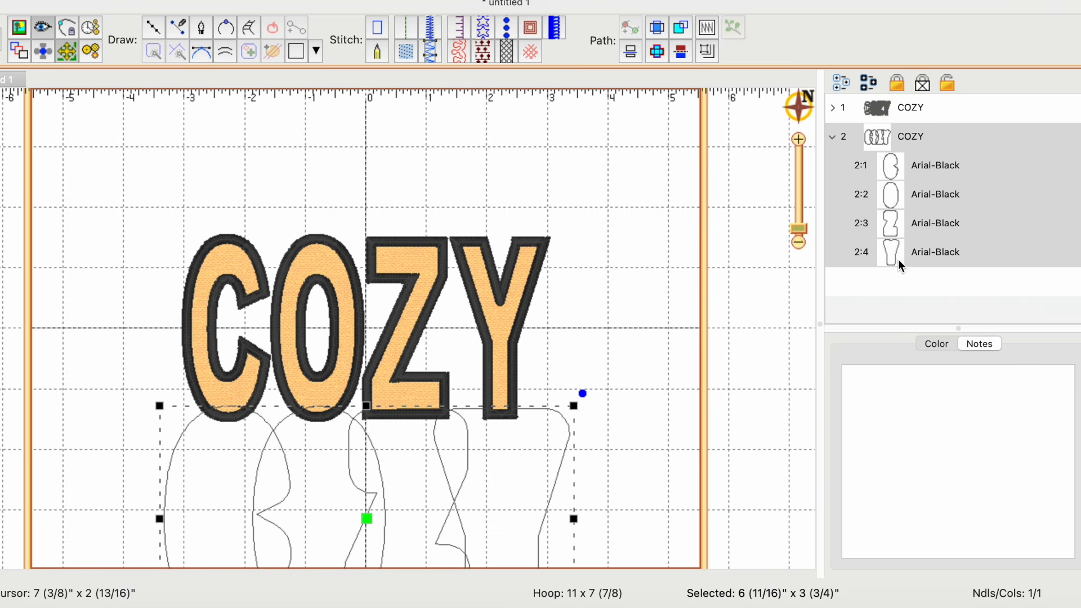
- Create a union of the inflated letter outlines and delete the four separate Arial-Black letter outlines
left_click(657, 52)
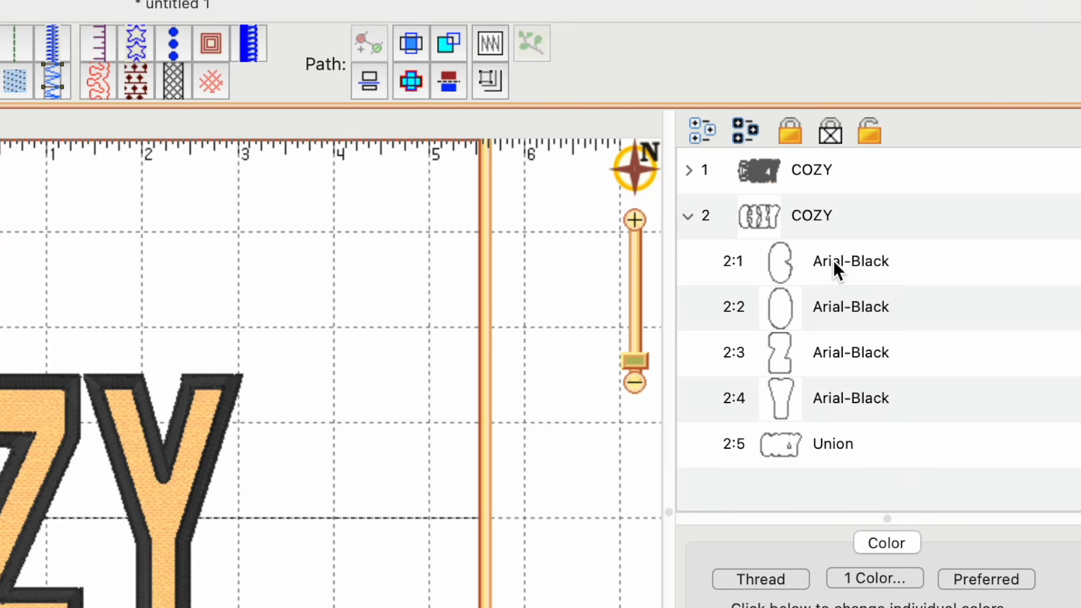
left_click(834, 260)
left_click(832, 308, "shift")
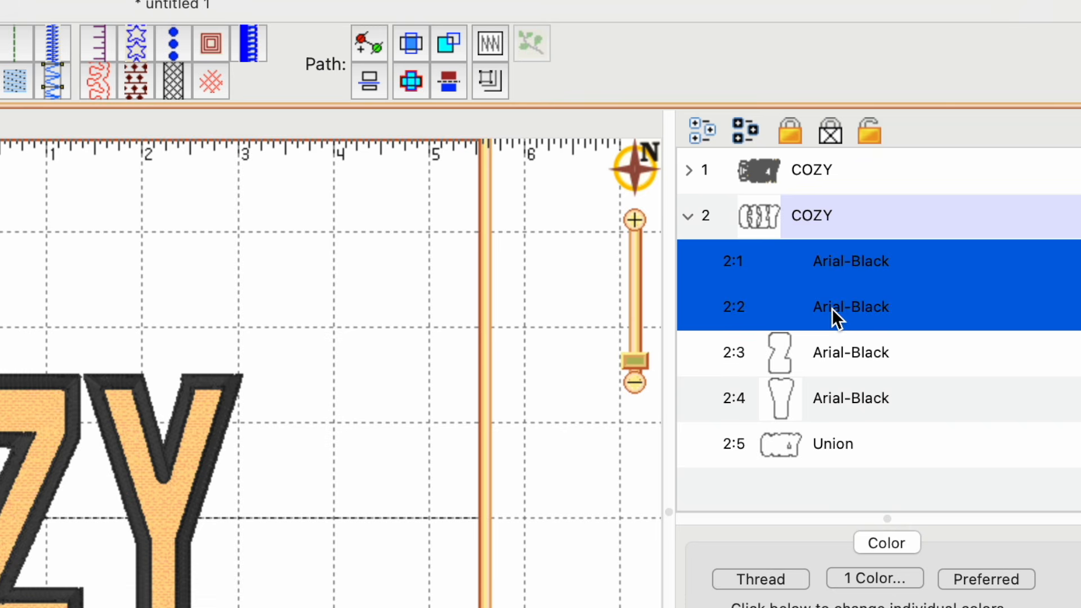
left_click(837, 343, "shift")
left_click(835, 393, "shift")
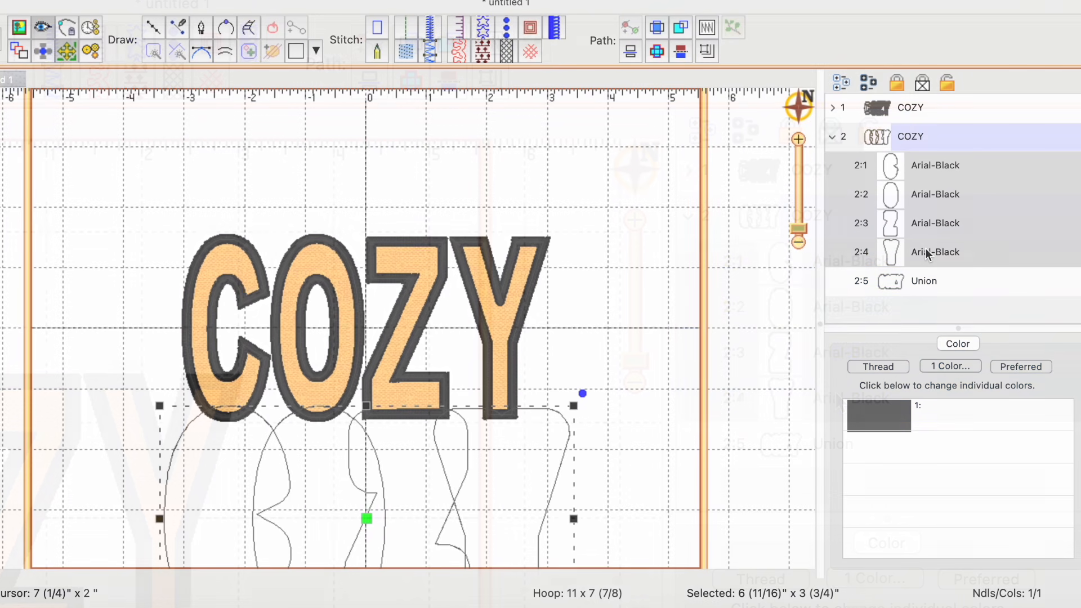
key("Delete")
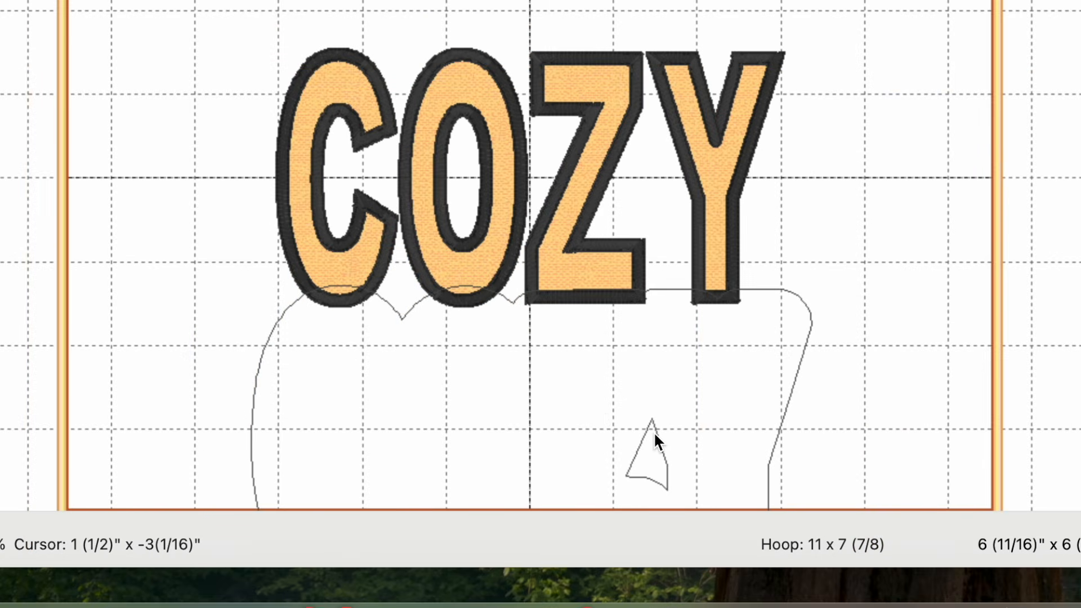
- Select the nodes of the small triangular hole inside the union outline and delete them
left_click_drag(666, 441, 678, 160)
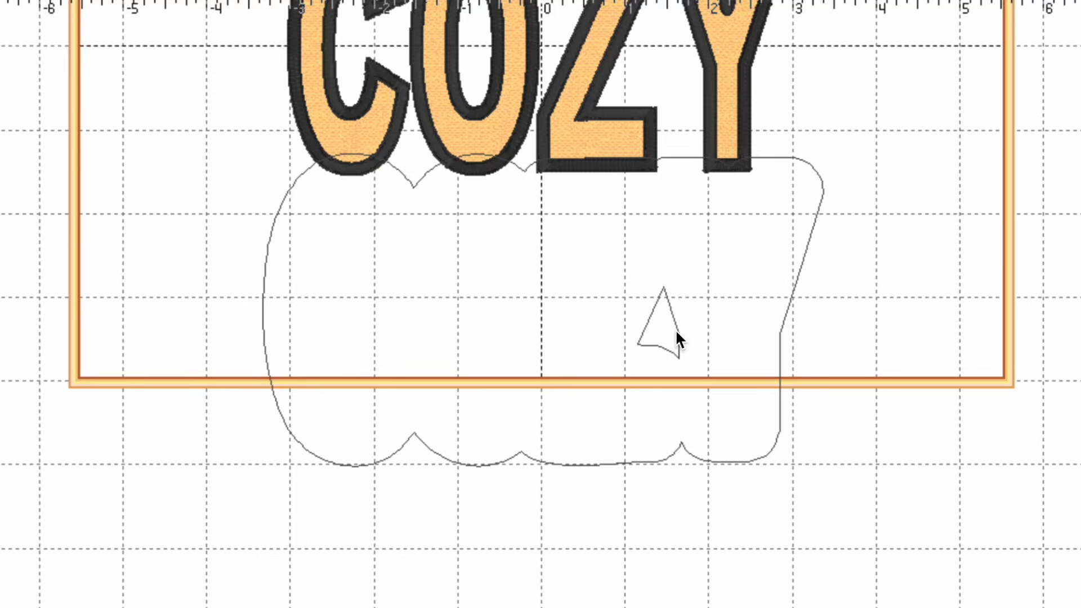
left_click(781, 340)
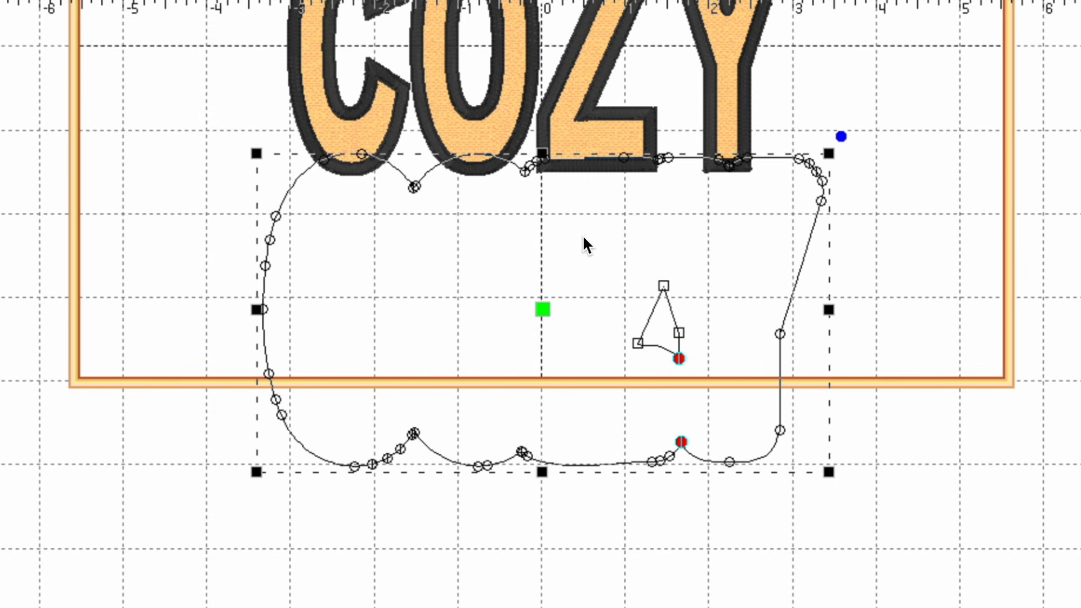
mouse_move(592, 239)
left_mouse_down()
mouse_move(598, 350)
mouse_move(631, 399)
left_mouse_up()
left_click_drag(733, 250, 734, 250)
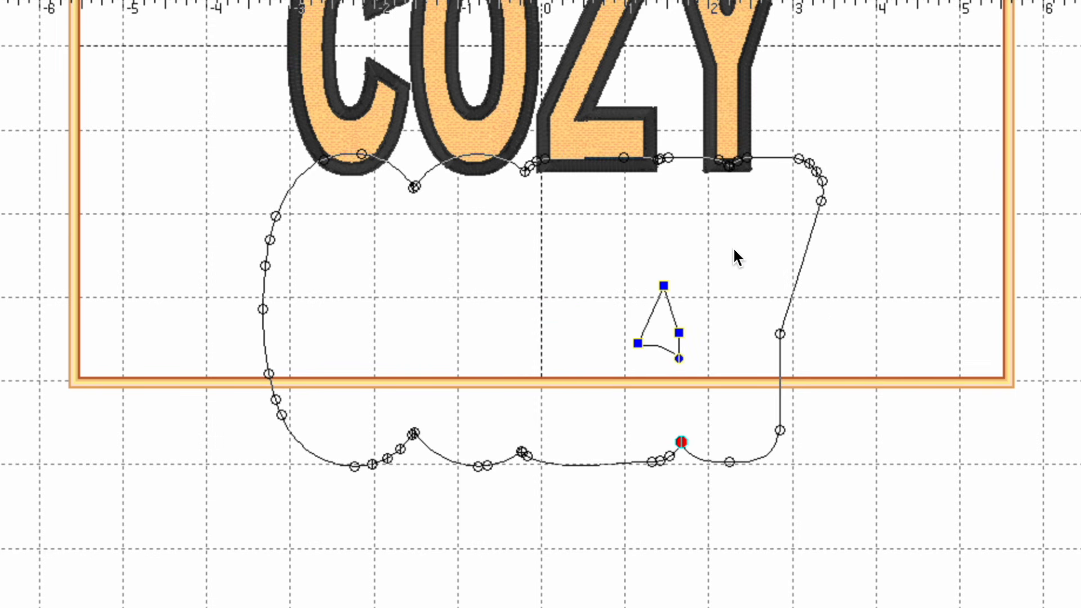
key("Delete")
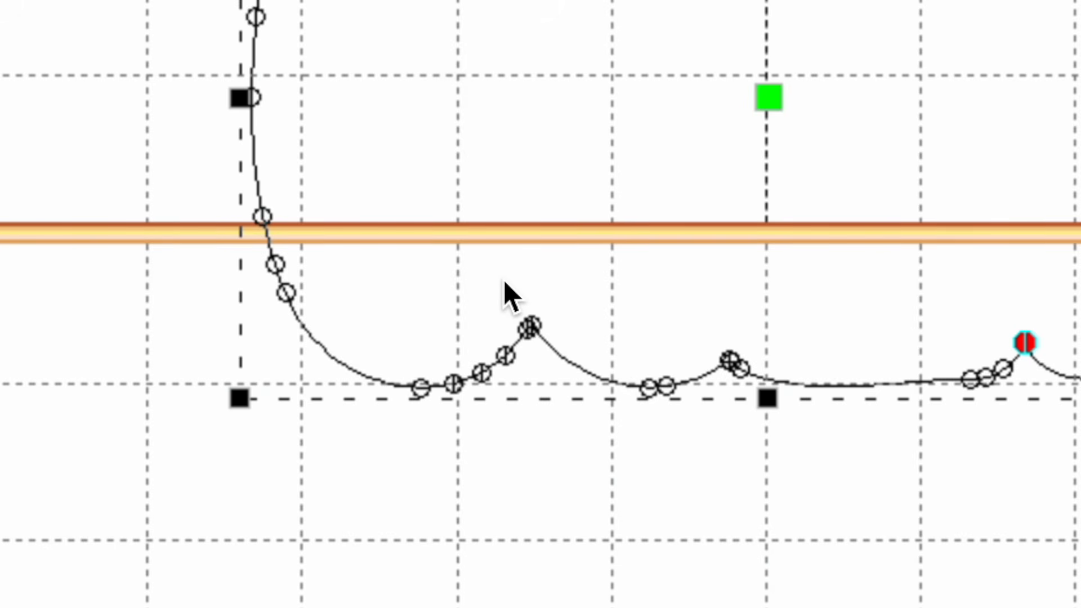
- Nudge the two nodes at the lower notch between the C and O of the union outline downward three increments
mouse_move(502, 285)
left_mouse_down()
mouse_move(508, 325)
mouse_move(535, 351)
mouse_move(571, 342)
mouse_move(576, 273)
left_mouse_up()
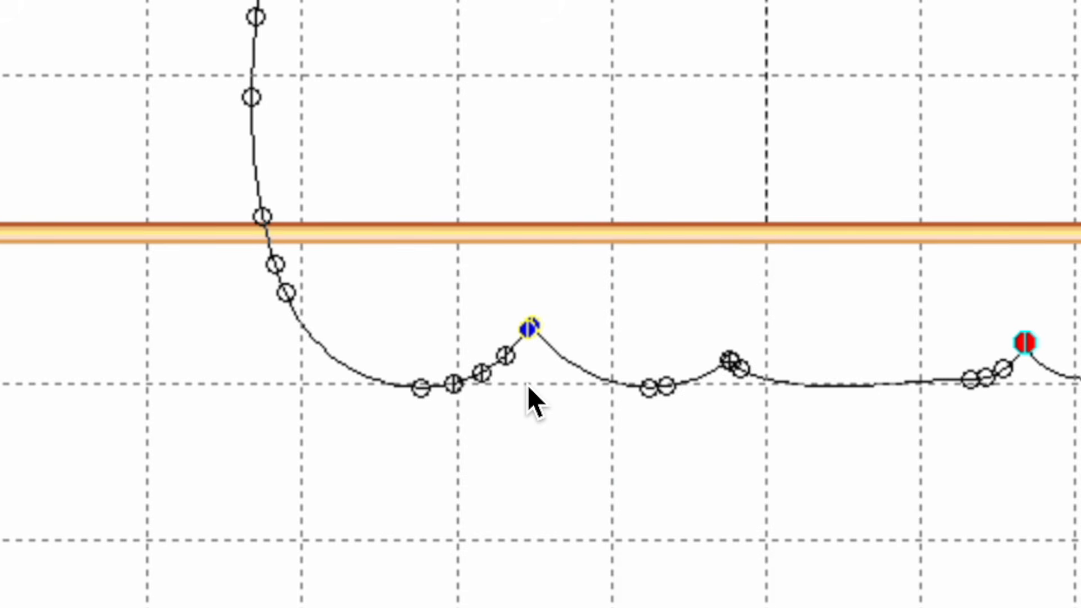
key("Down")
key("Down")
key("Down")
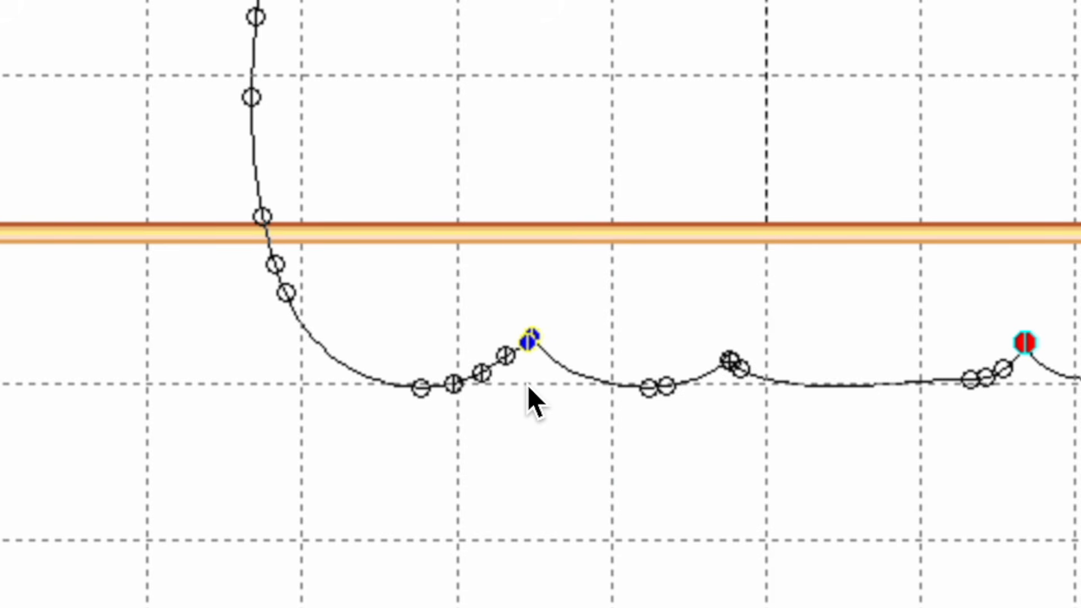
left_click(787, 447)
left_click(784, 447)
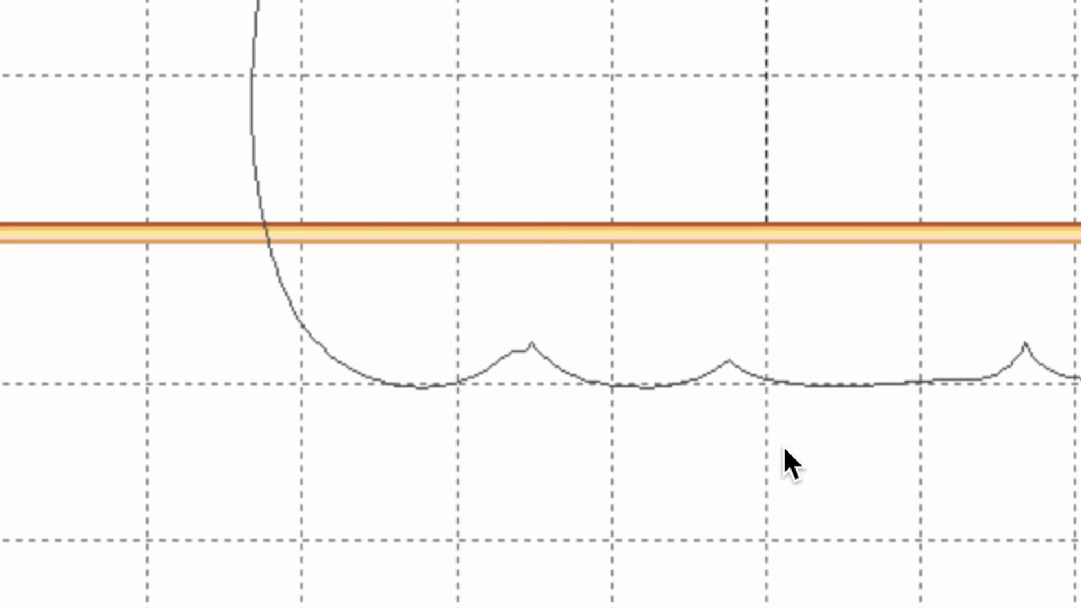
left_click(525, 350)
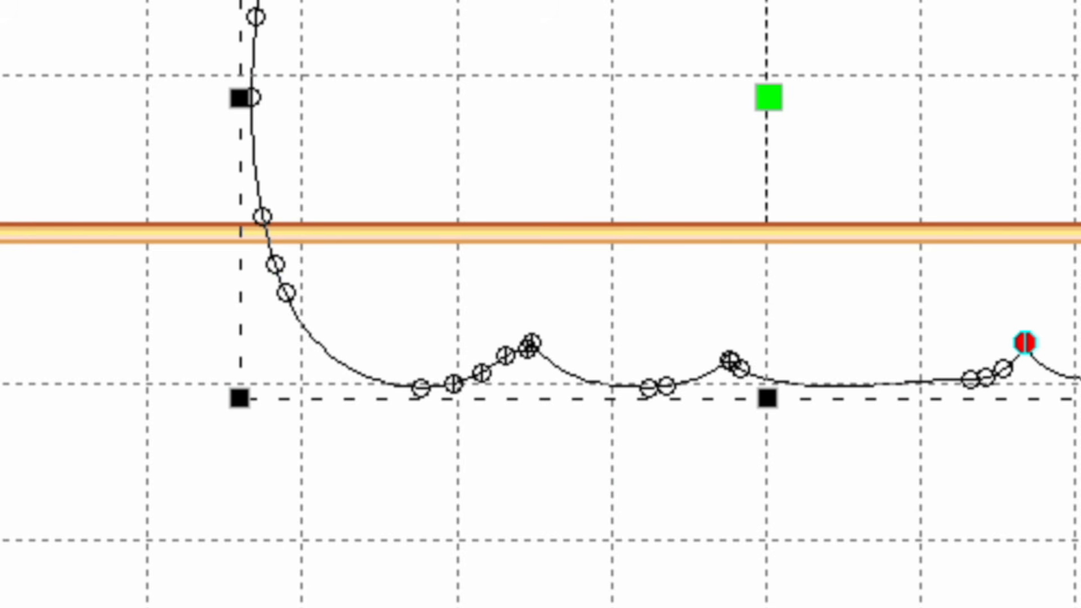
- Try deleting the extra node beside the lower notch between the C and O, and undo the deletion
scroll(747, 130, "up", 9)
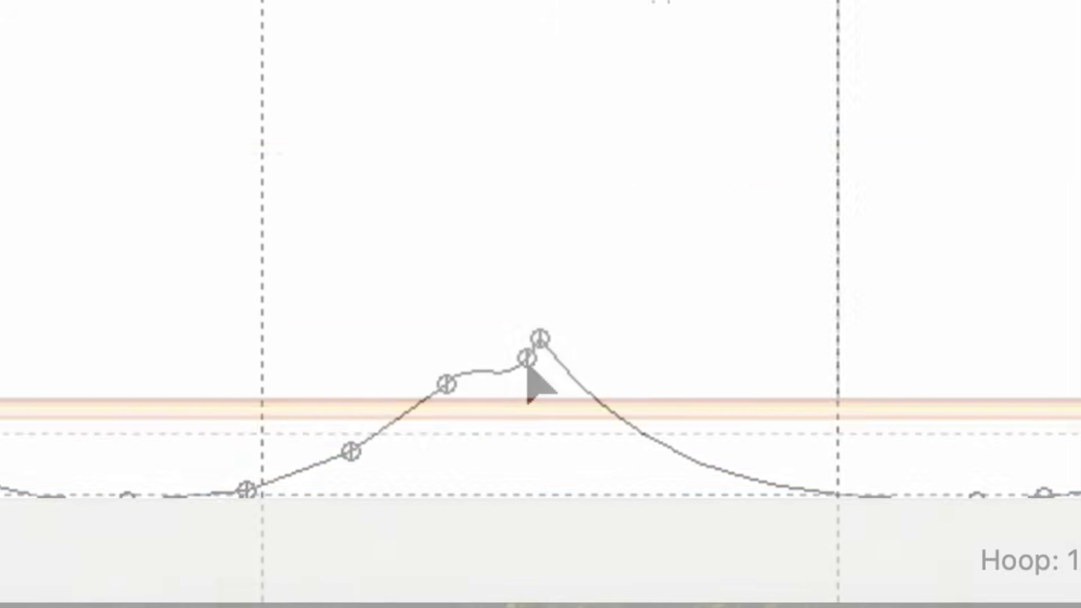
left_click(527, 358)
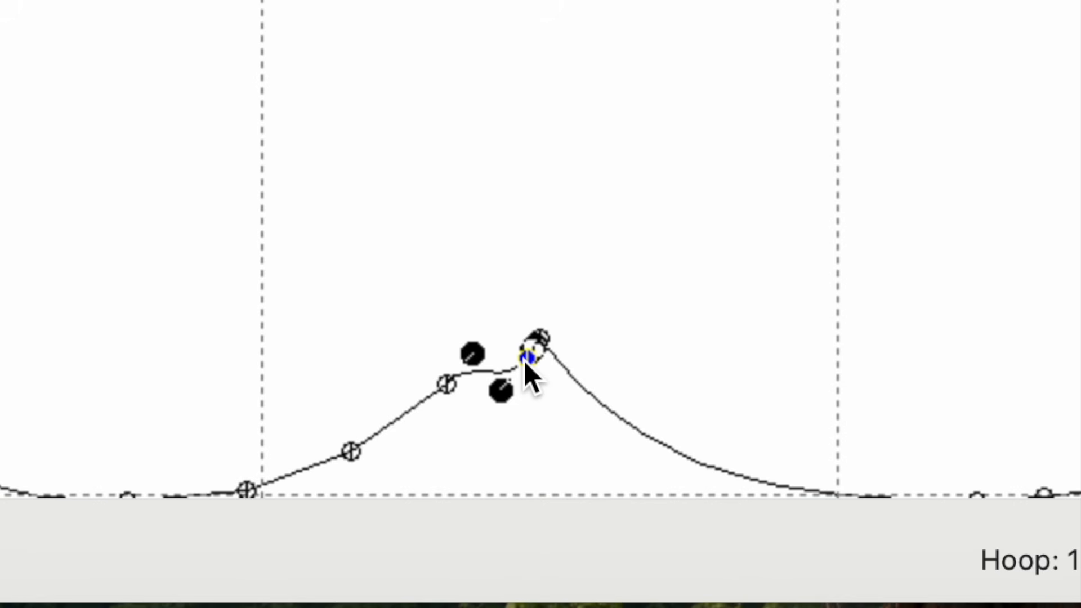
key("Delete")
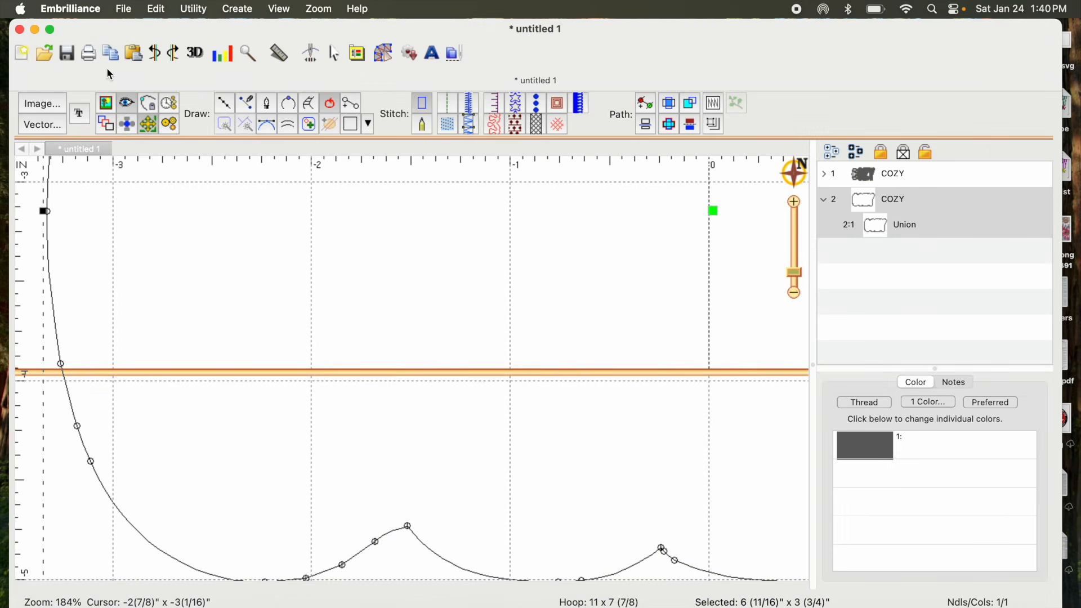
left_click(157, 9)
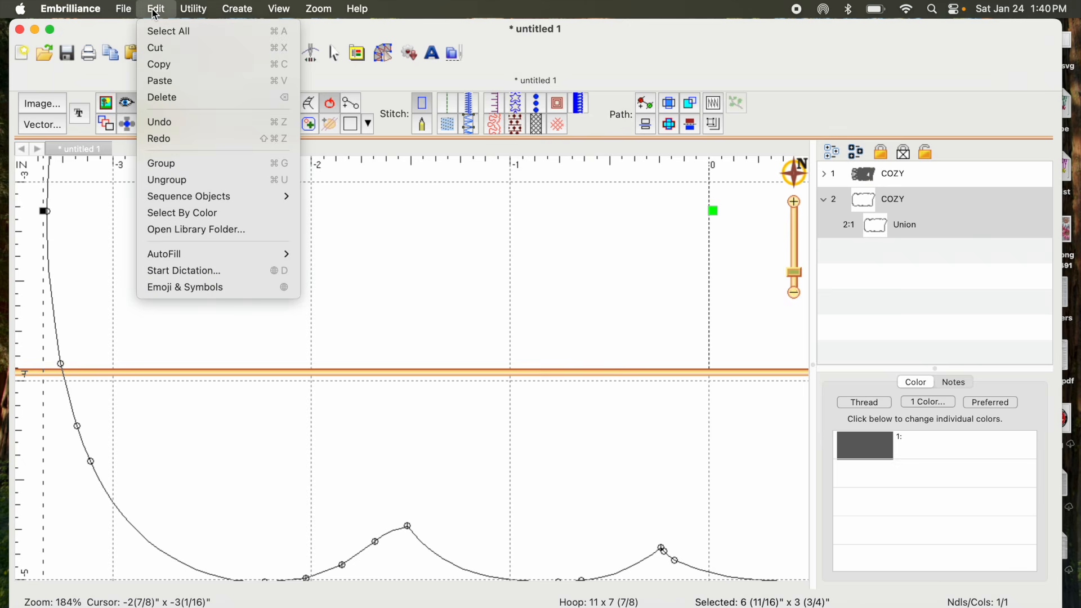
left_click(161, 122)
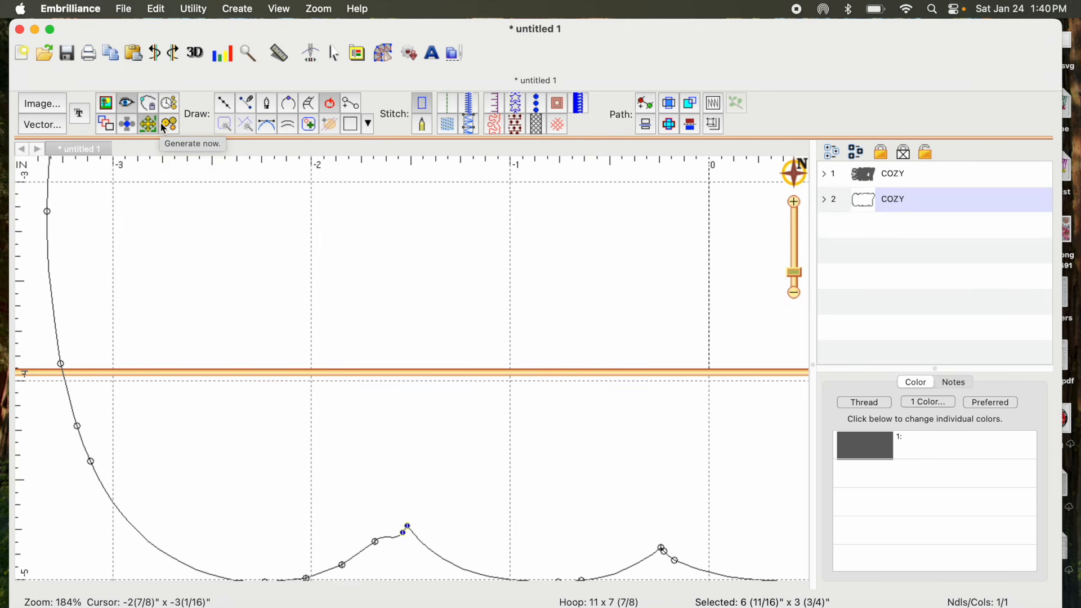
- Nudge the two nodes at the lower C–O notch back up until the curve is smooth
left_click(164, 129)
key("Up")
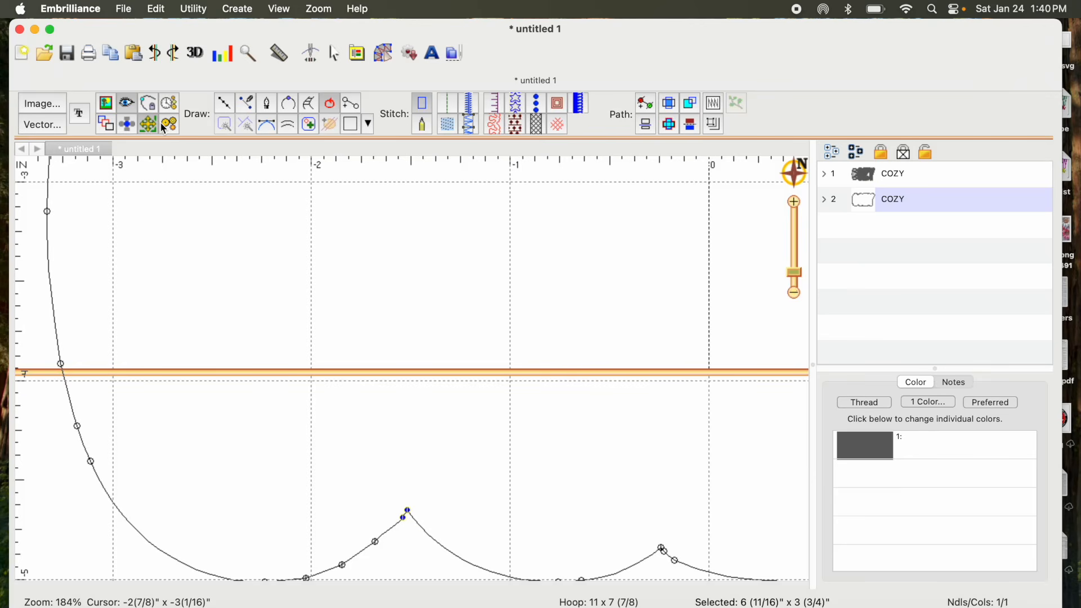
key("Up")
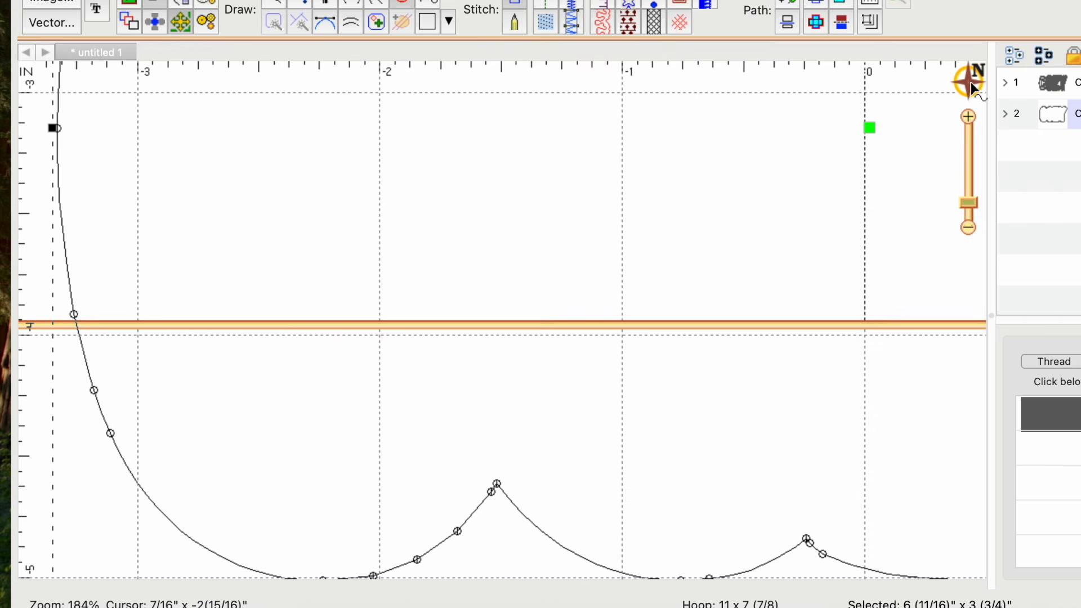
- Show the whole hoop and convert the COZY union outline into an applique
mouse_move(970, 82)
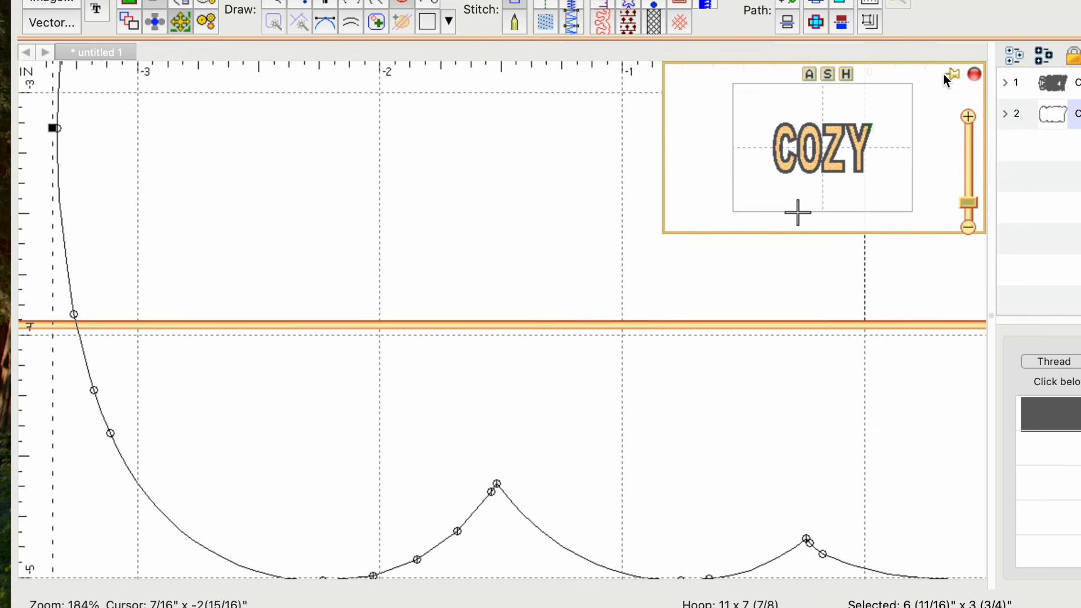
left_click(846, 74)
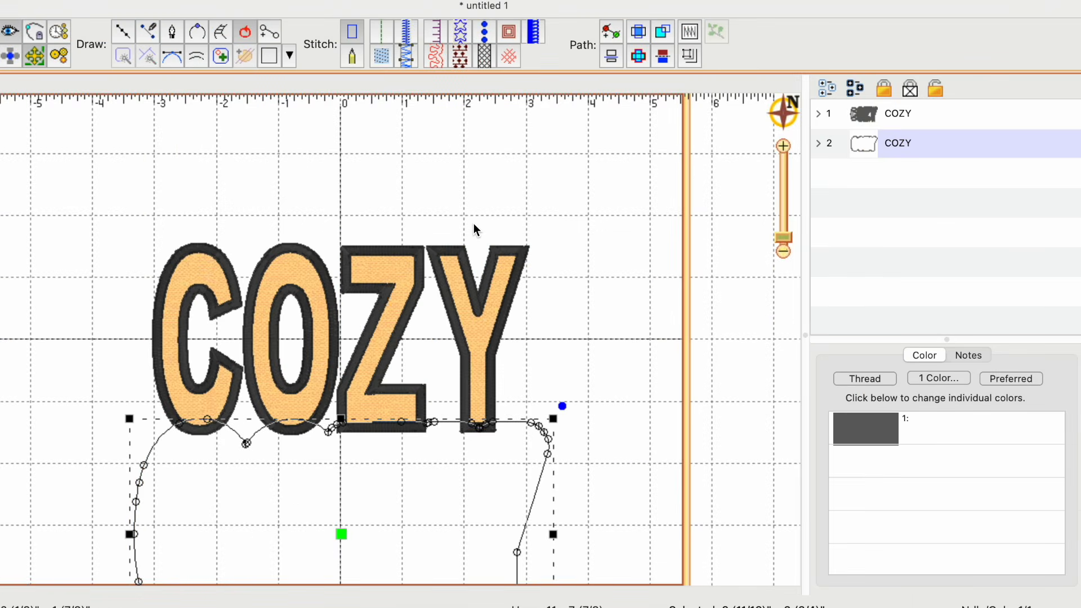
left_click(437, 31)
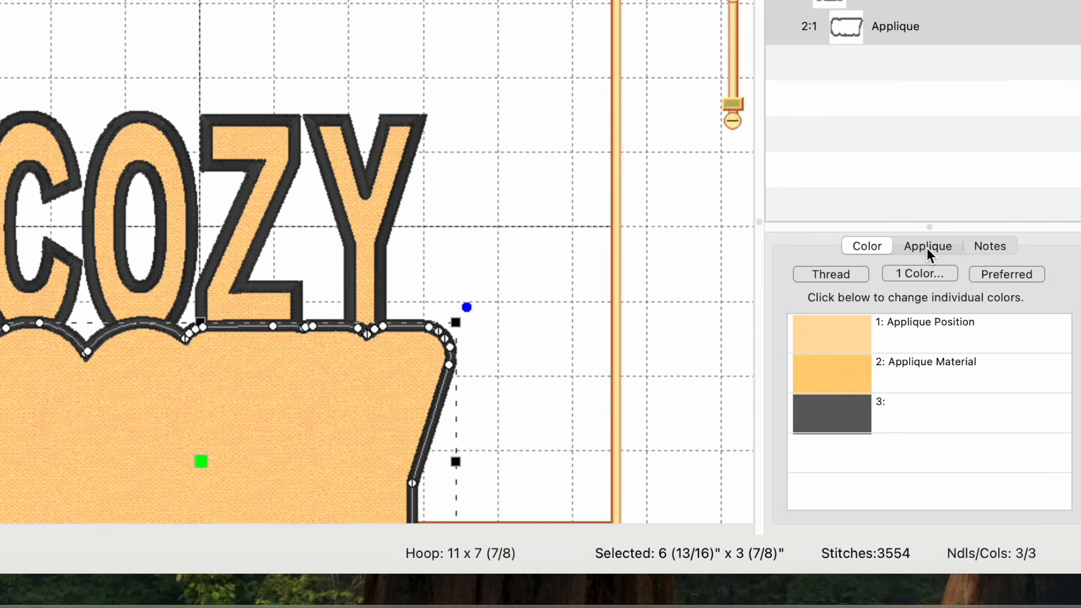
- Set the stitch width of the outline applique's satin border to 4.0 mm
left_click(926, 247)
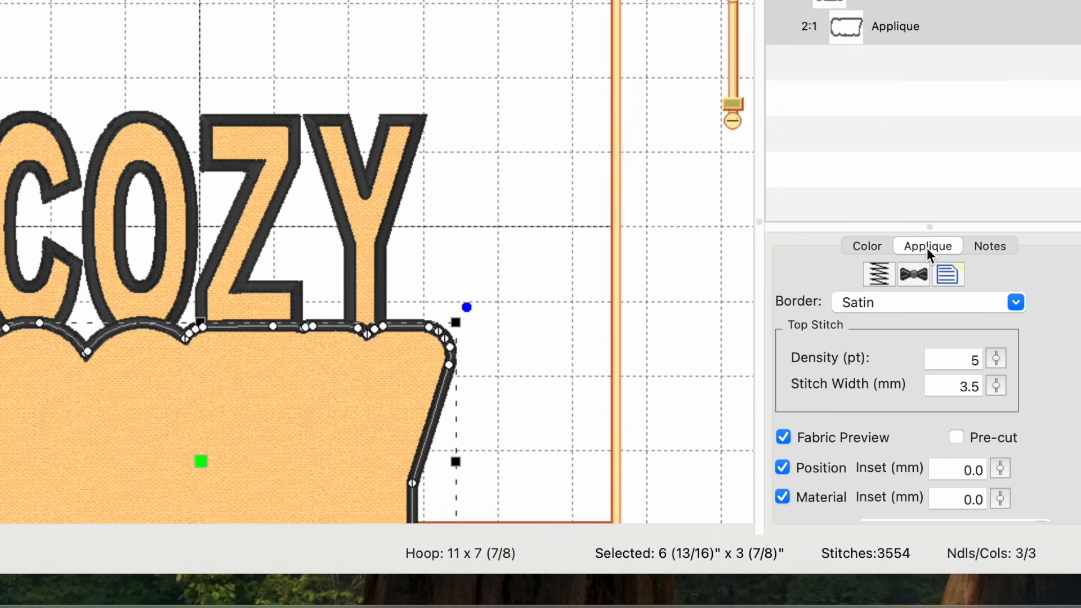
left_click(997, 385)
left_click_drag(997, 382, 995, 342)
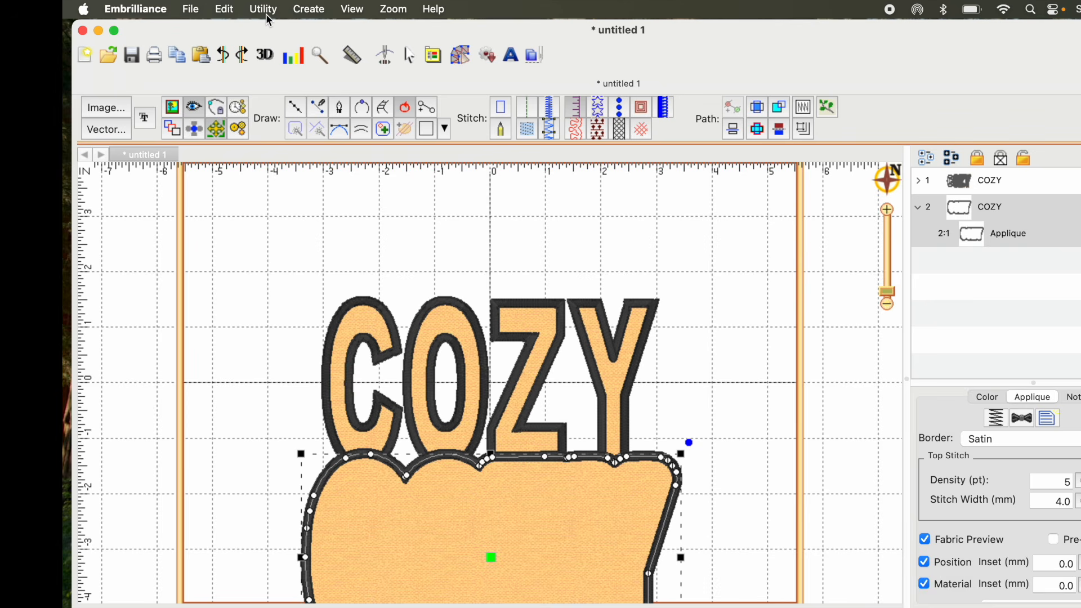
- Center the outline applique in the hoop and turn its Fabric Preview off and on to check the lettering underneath
left_click(265, 14)
left_click(268, 34)
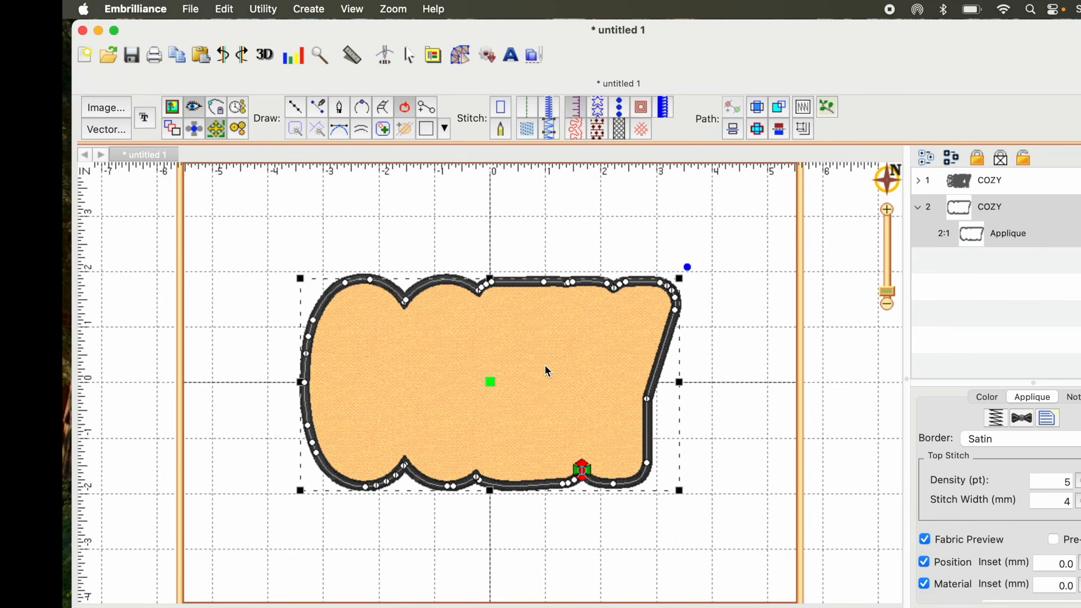
left_click(925, 540)
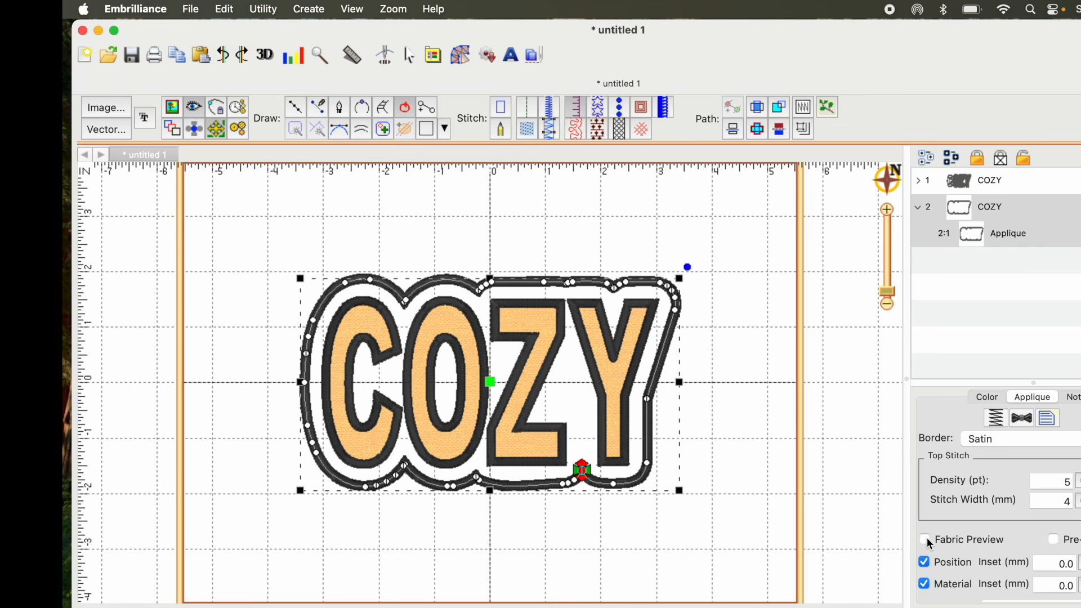
left_click(925, 540)
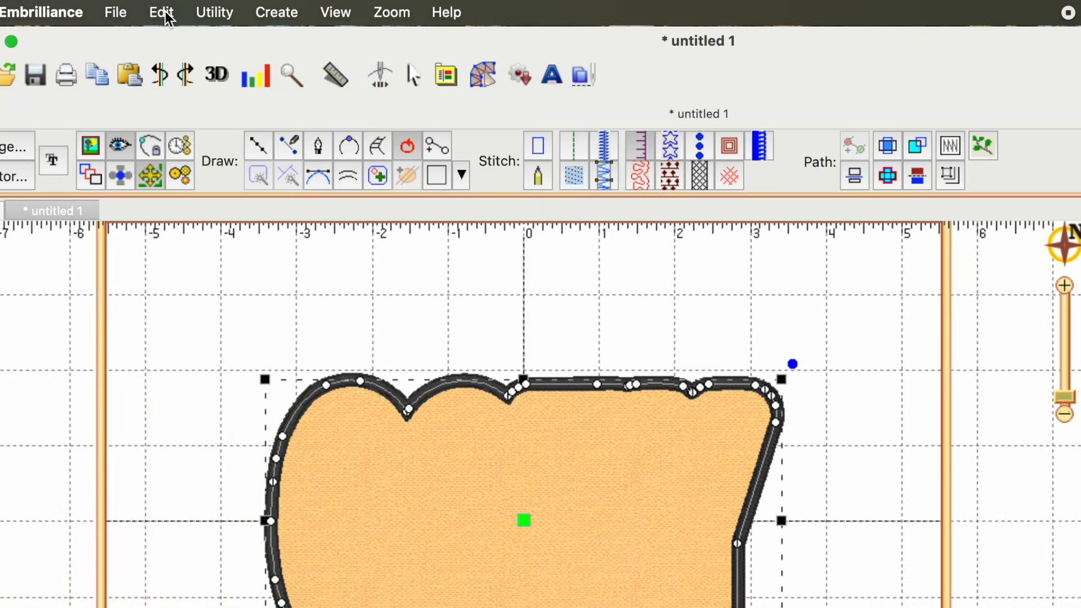
- Move the outline applique first in the stitching sequence so the COZY letters sit on top of it
left_click(163, 13)
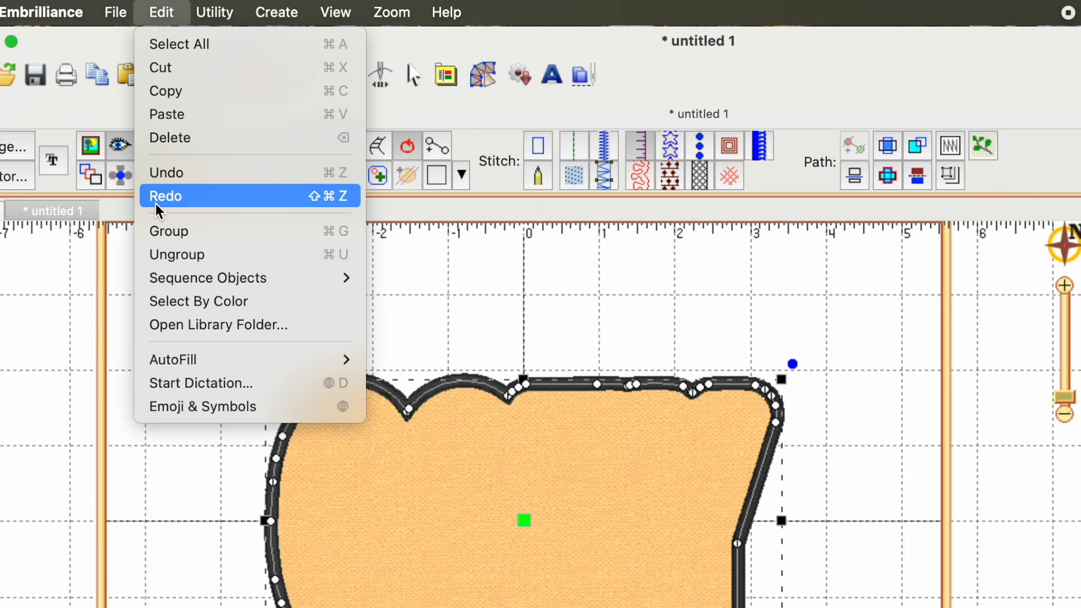
mouse_move(168, 286)
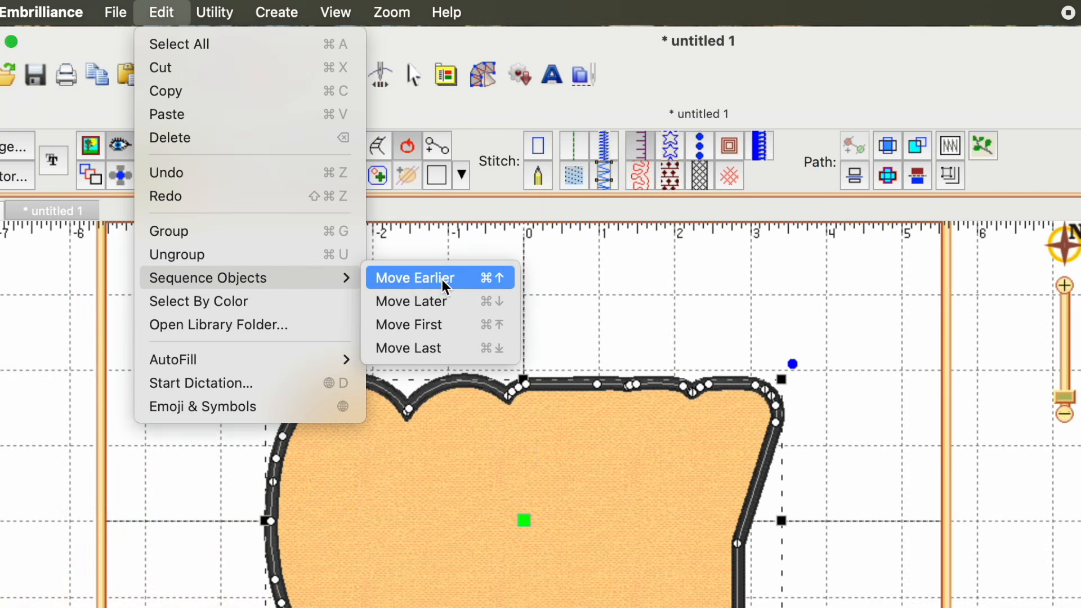
left_click(446, 323)
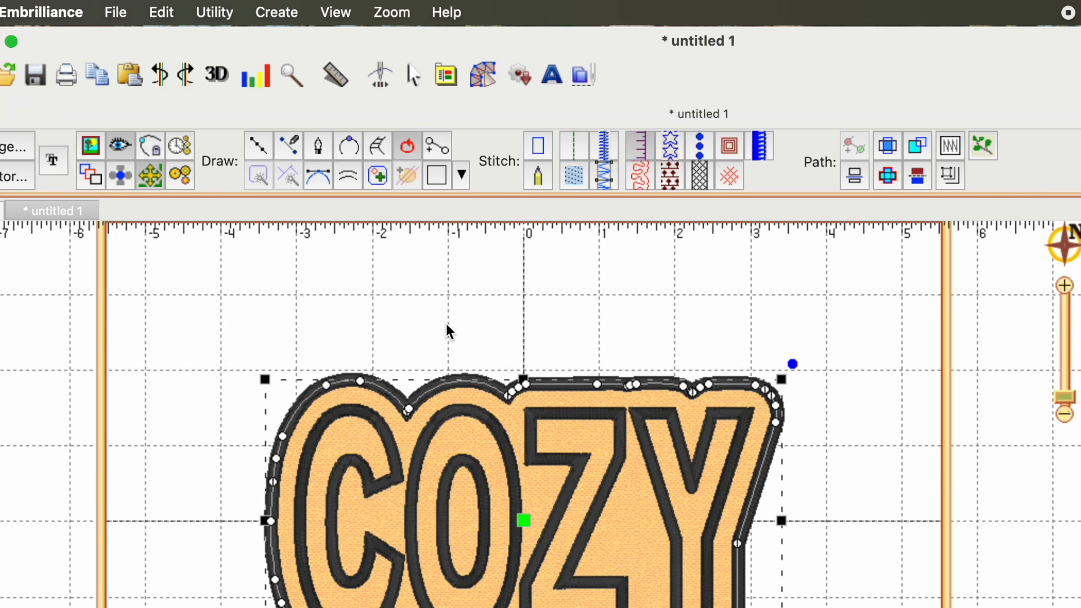
left_click(863, 503)
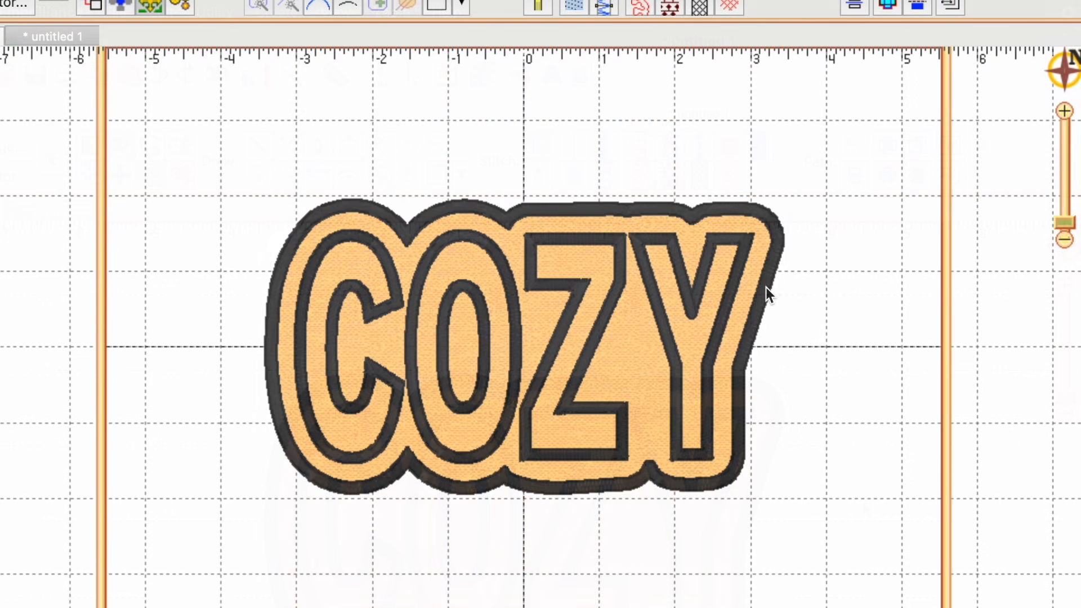
left_click(766, 287)
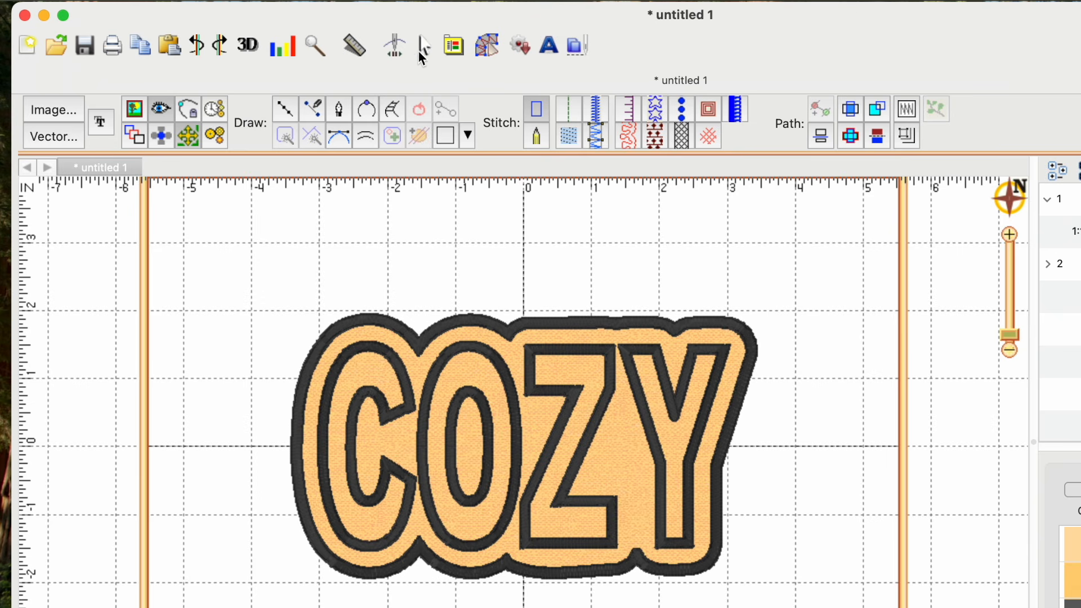
- Run through the stitch simulation from the background applique to the letters, and return to create mode
left_click(398, 48)
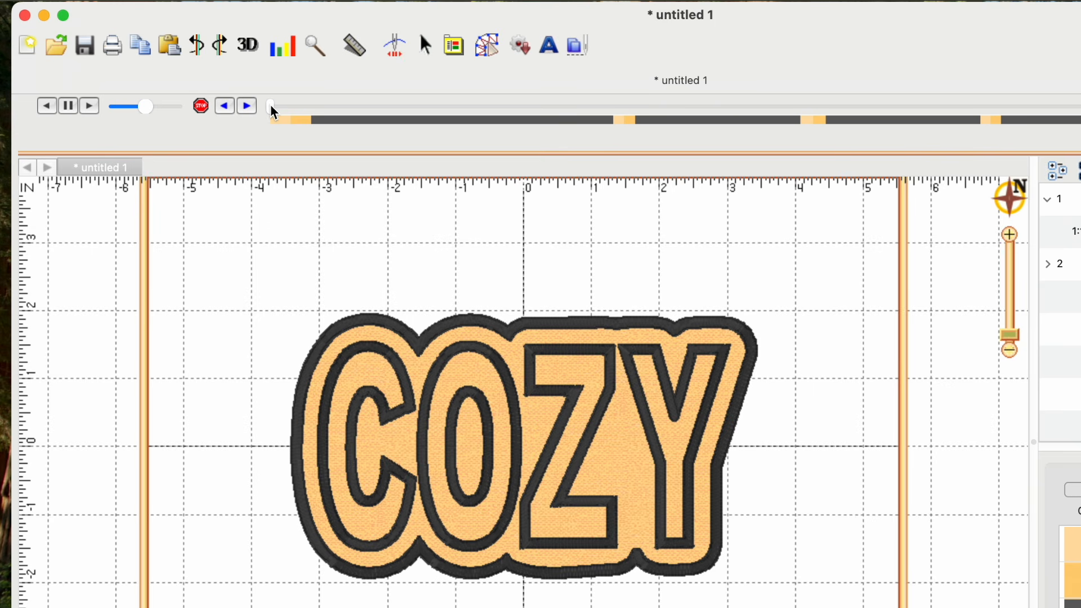
left_click_drag(270, 105, 274, 105)
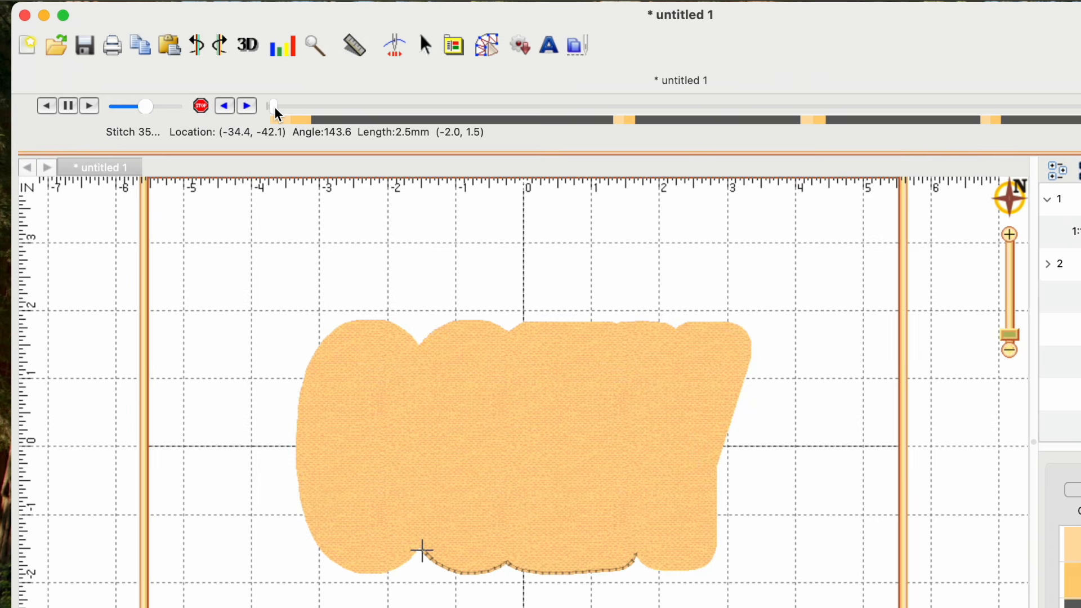
mouse_move(277, 109)
left_mouse_down()
mouse_move(519, 140)
mouse_move(589, 120)
mouse_move(863, 124)
left_mouse_up()
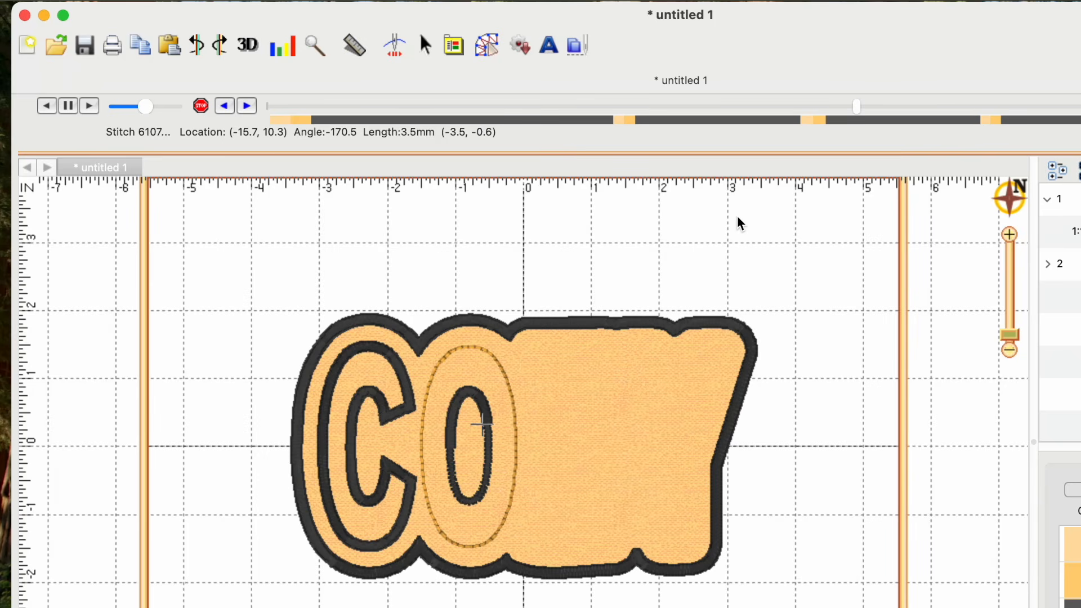
left_click(488, 49)
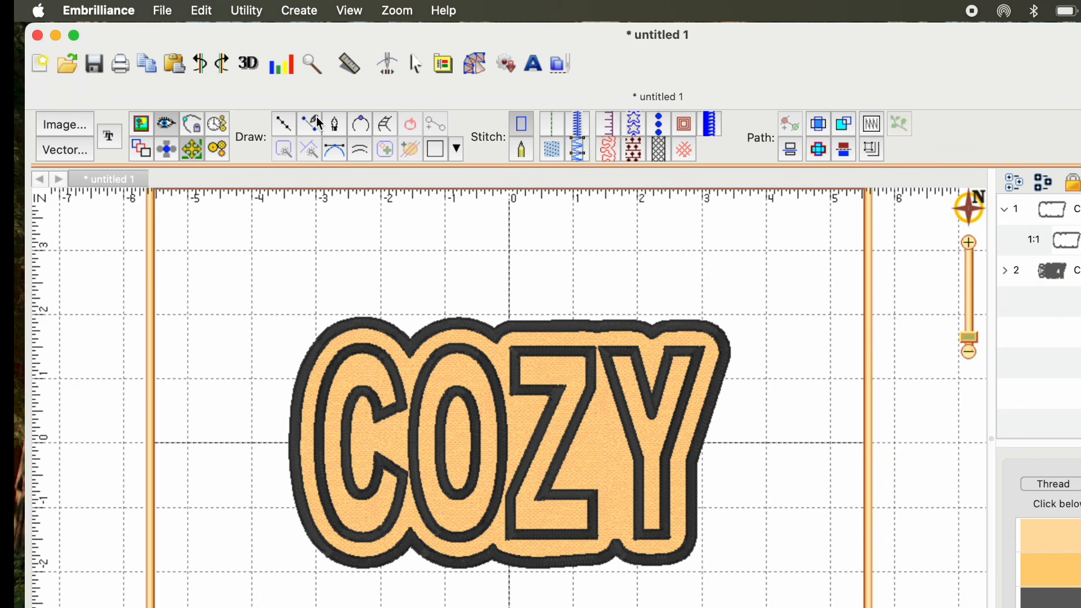
- Color-sort the design with Position and Material forced for applique and a tolerance of 2, opening the result in a new view
left_click(251, 12)
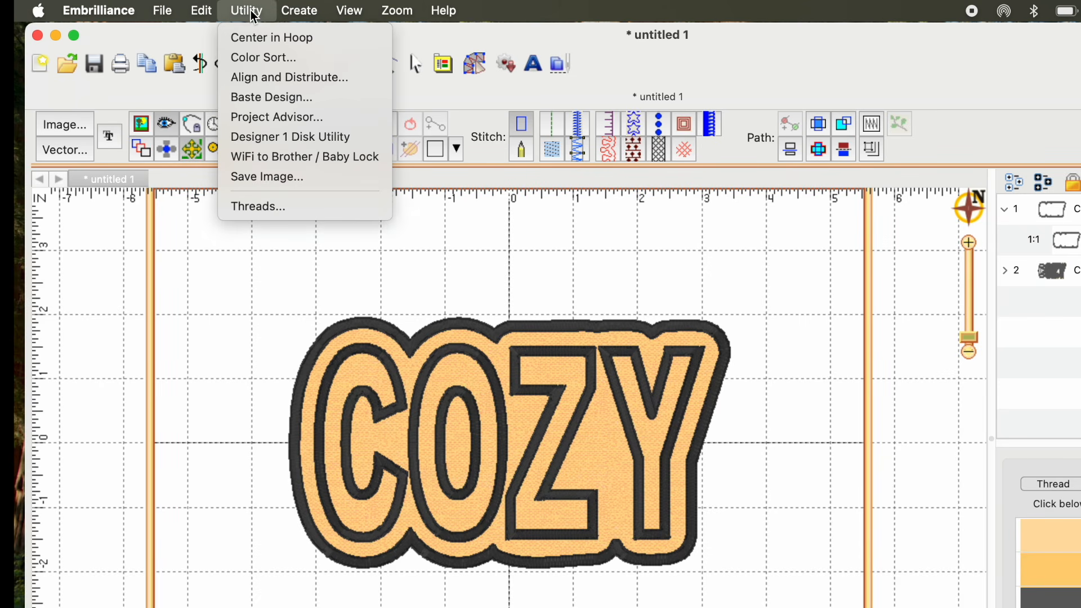
left_click(252, 56)
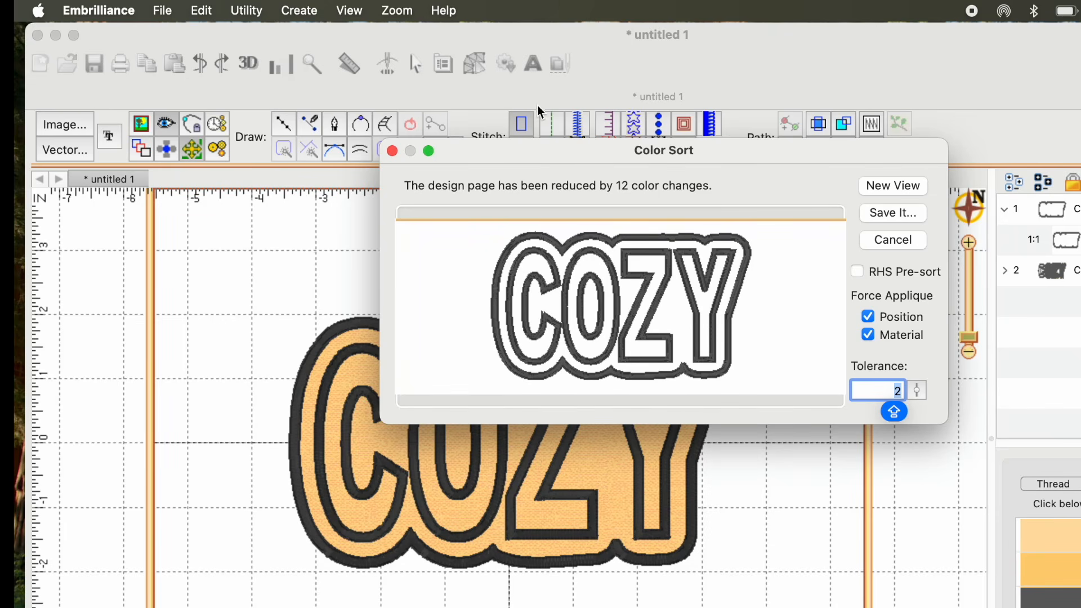
left_click(910, 188)
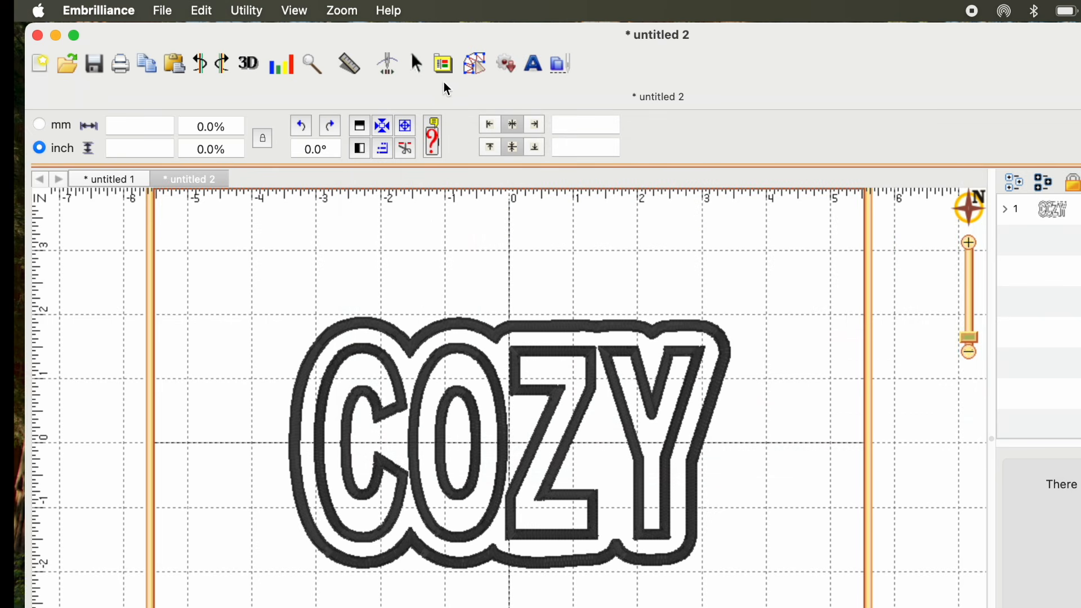
- Examine the stitch simulation of the color-sorted design and close that view without saving
left_click(392, 65)
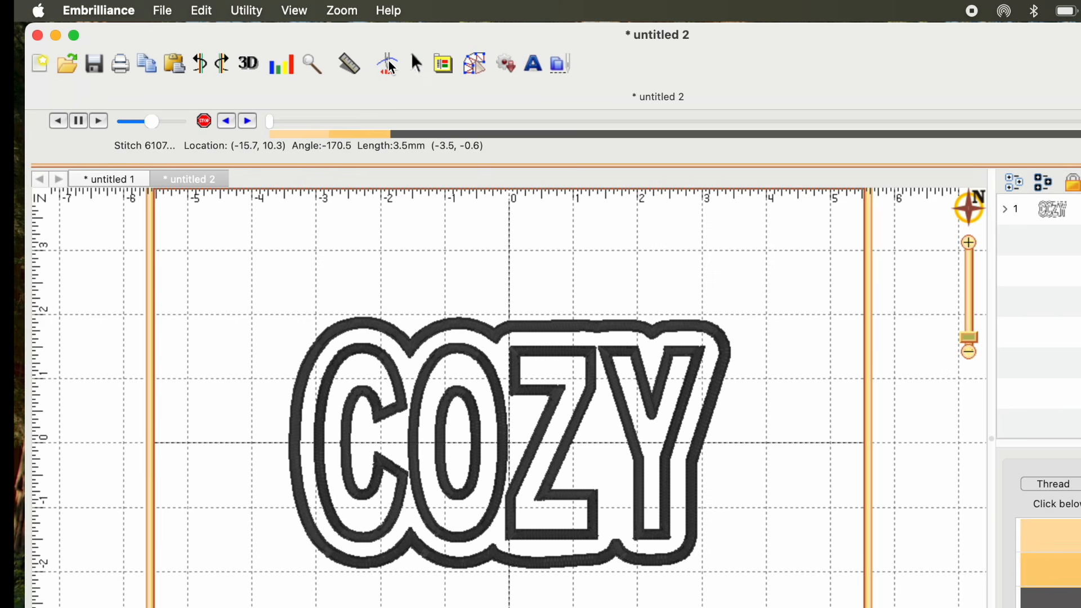
left_click_drag(270, 121, 1078, 123)
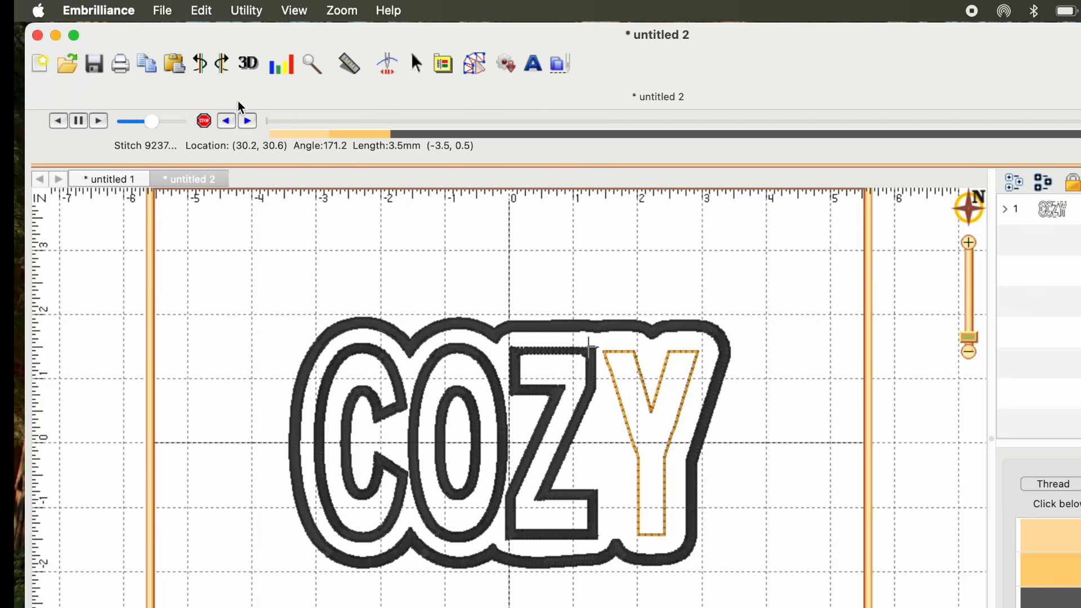
left_click(158, 180)
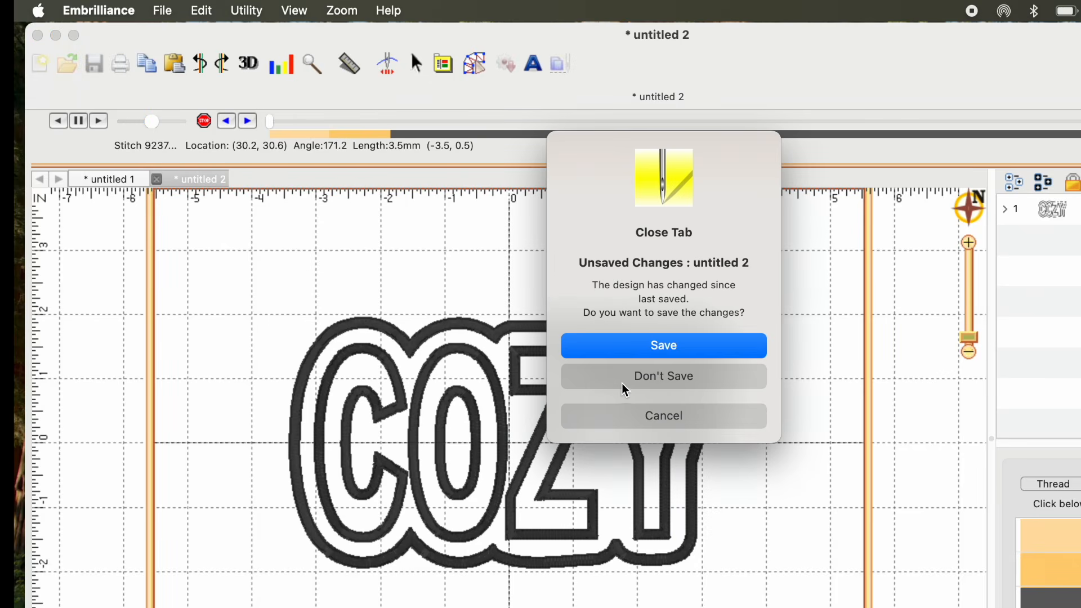
left_click(625, 388)
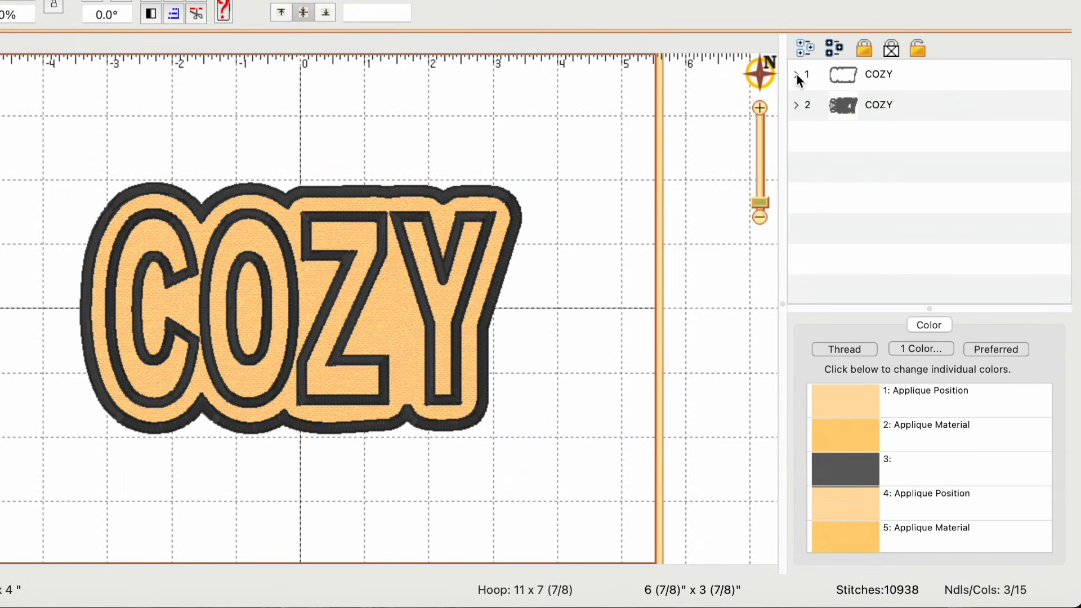
- Expand both COZY groups and examine the applique color sequences of the outline shape, the letter C and the whole letter group
left_click(796, 74)
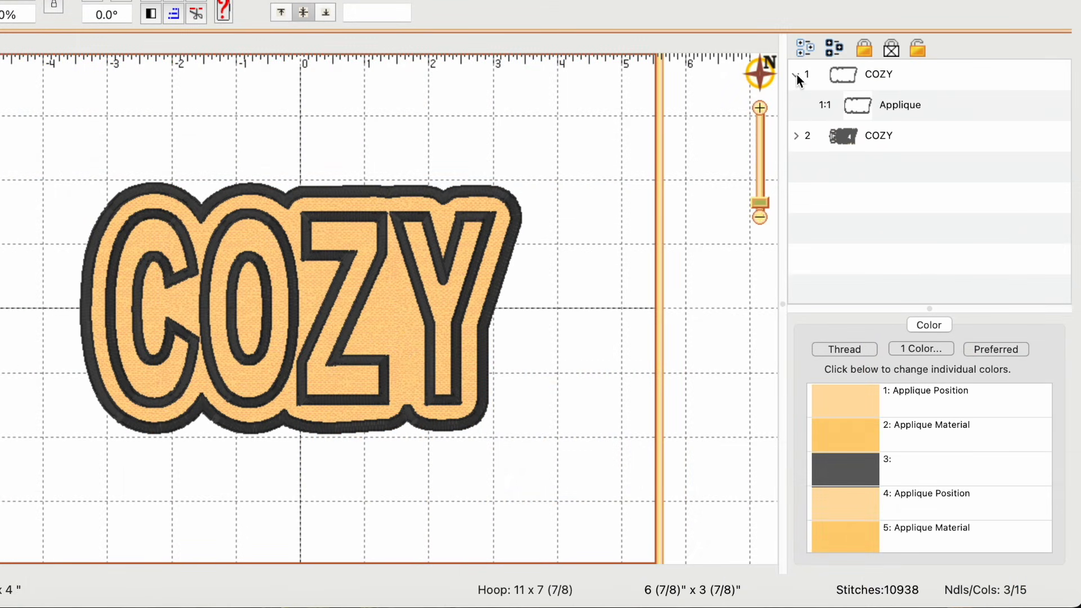
left_click(892, 109)
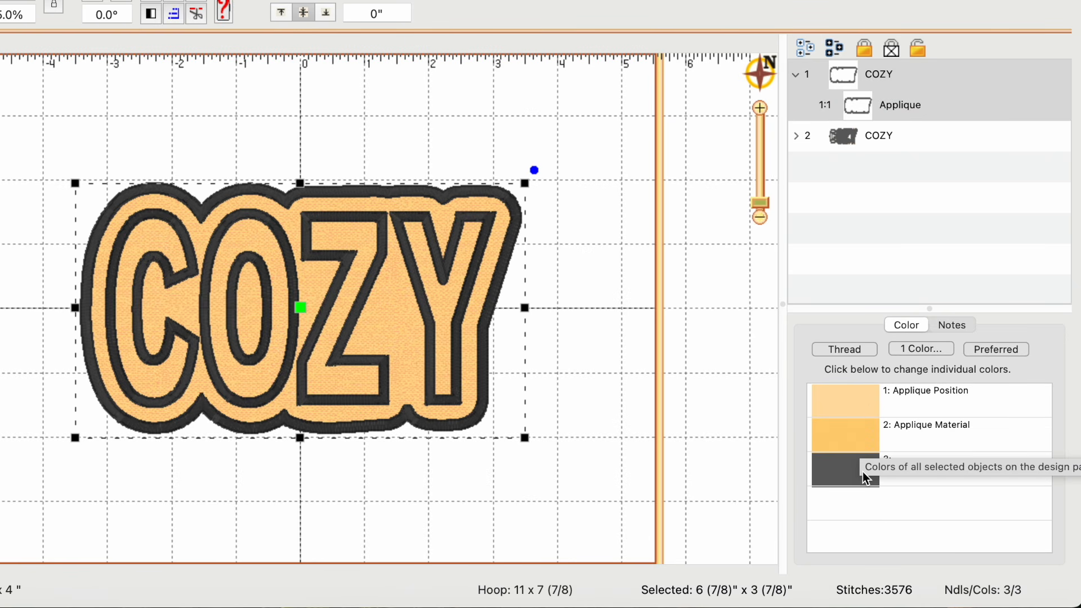
left_click(796, 136)
left_click(896, 171)
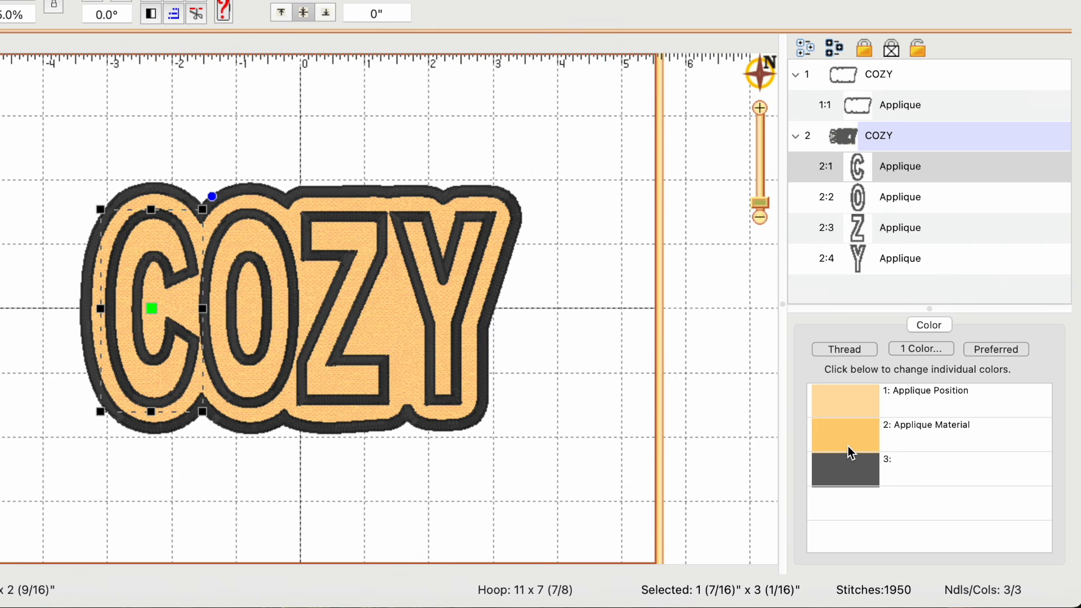
left_click(884, 141)
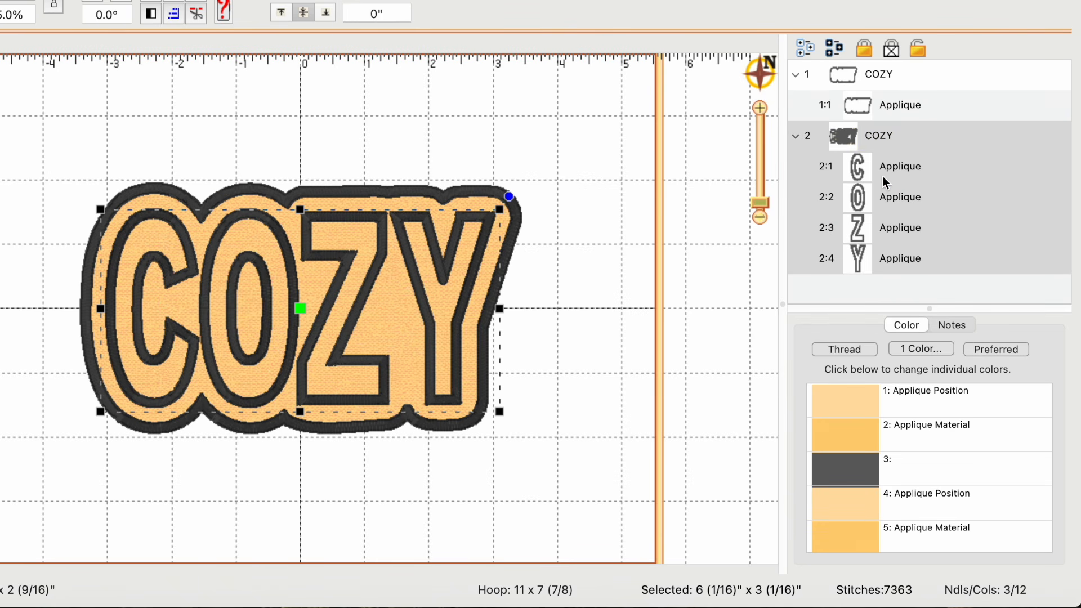
scroll(867, 511, "down", 5)
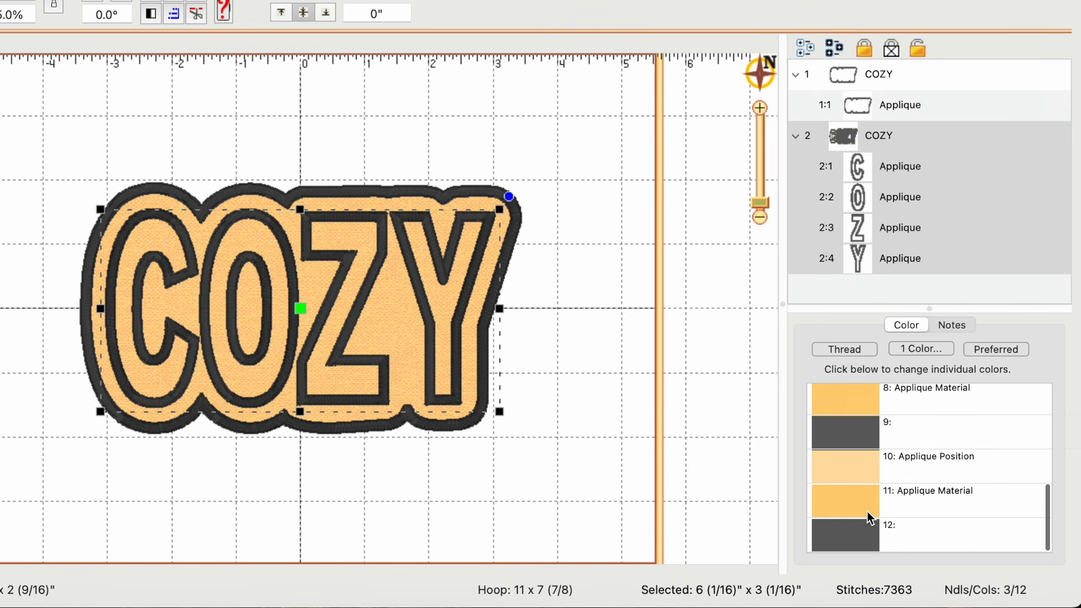
scroll(867, 511, "up", 5)
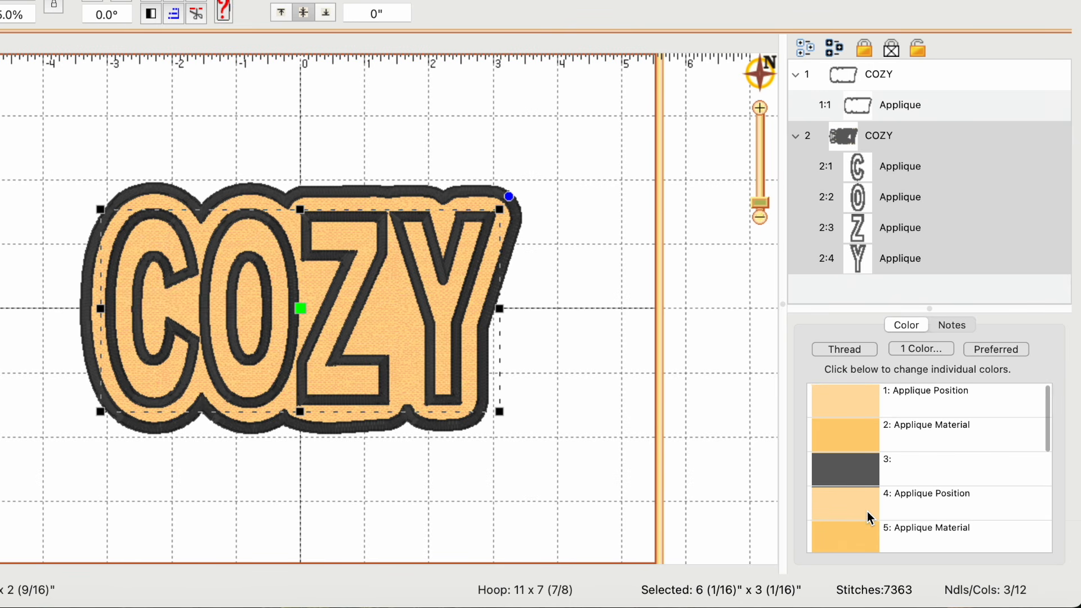
- Set the outline applique's position color to thread Madeira Poly 1692 Limestone
left_click(892, 107)
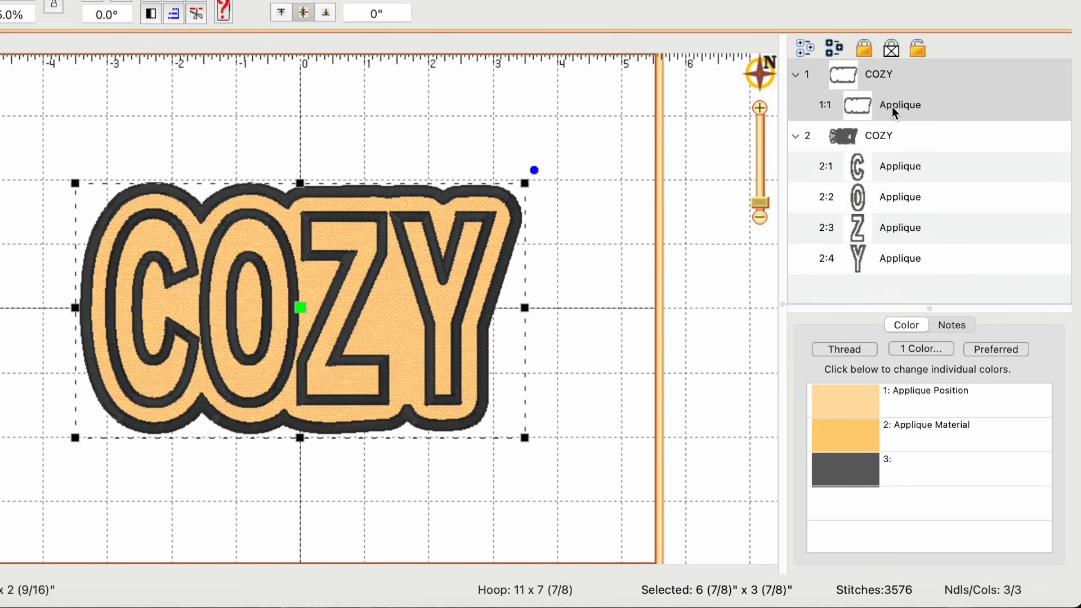
left_click(850, 406)
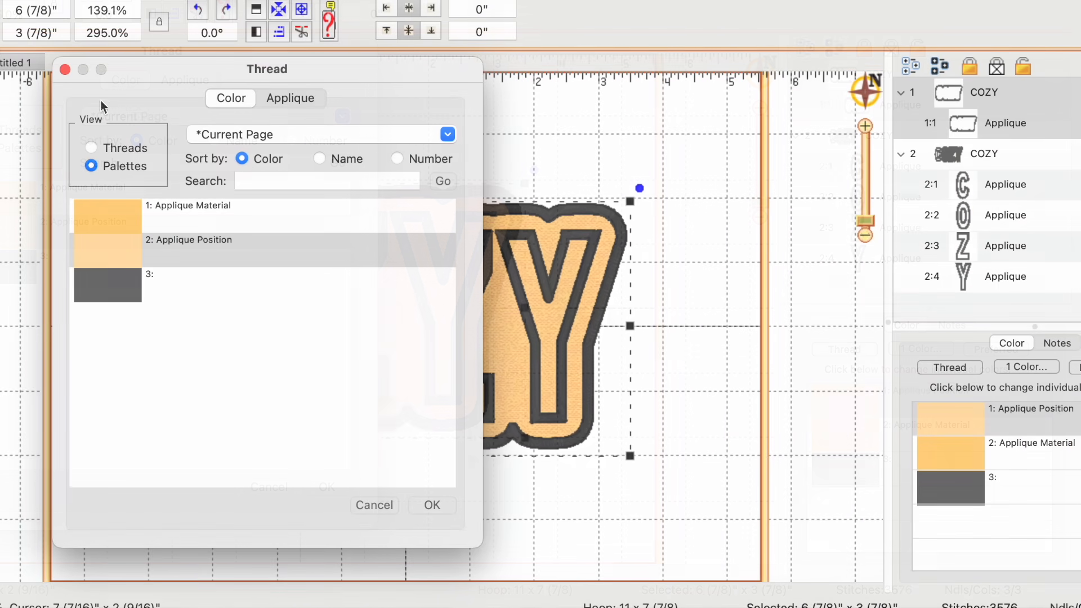
left_click(92, 147)
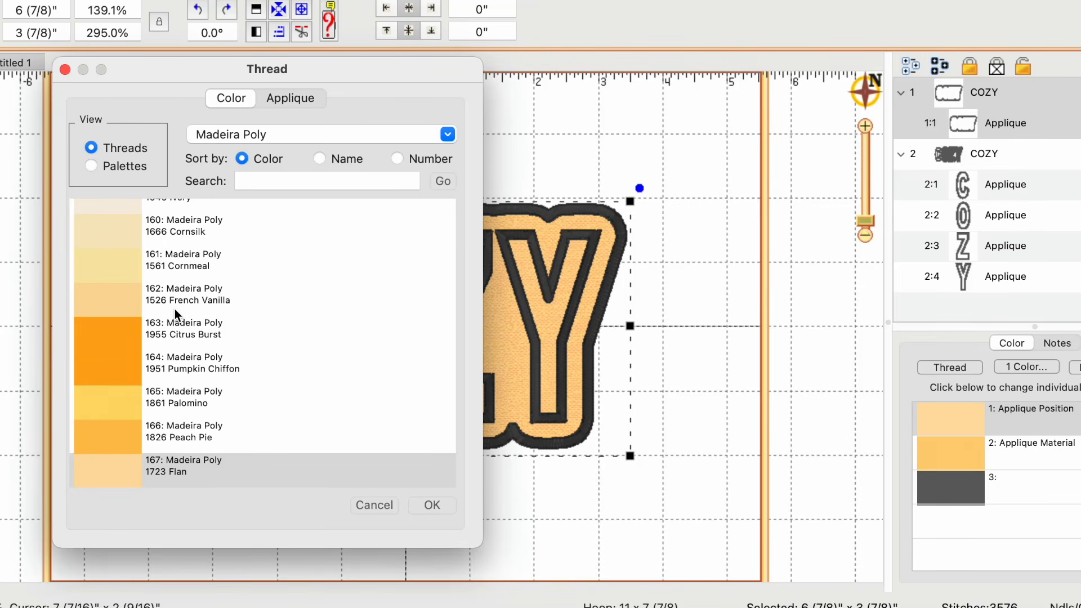
scroll(175, 309, "down", 15)
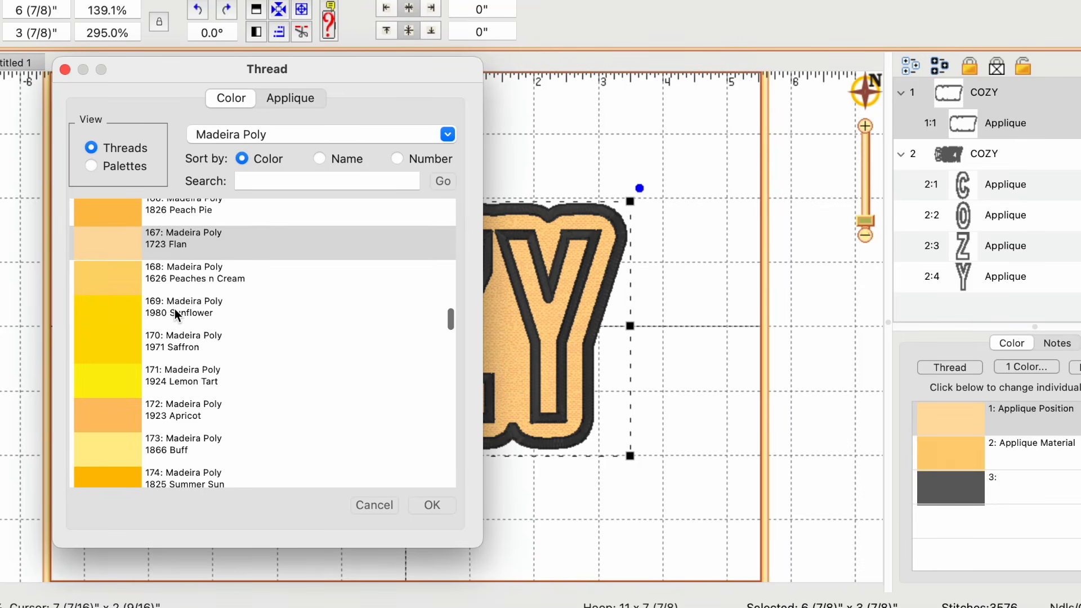
scroll(175, 308, "down", 20)
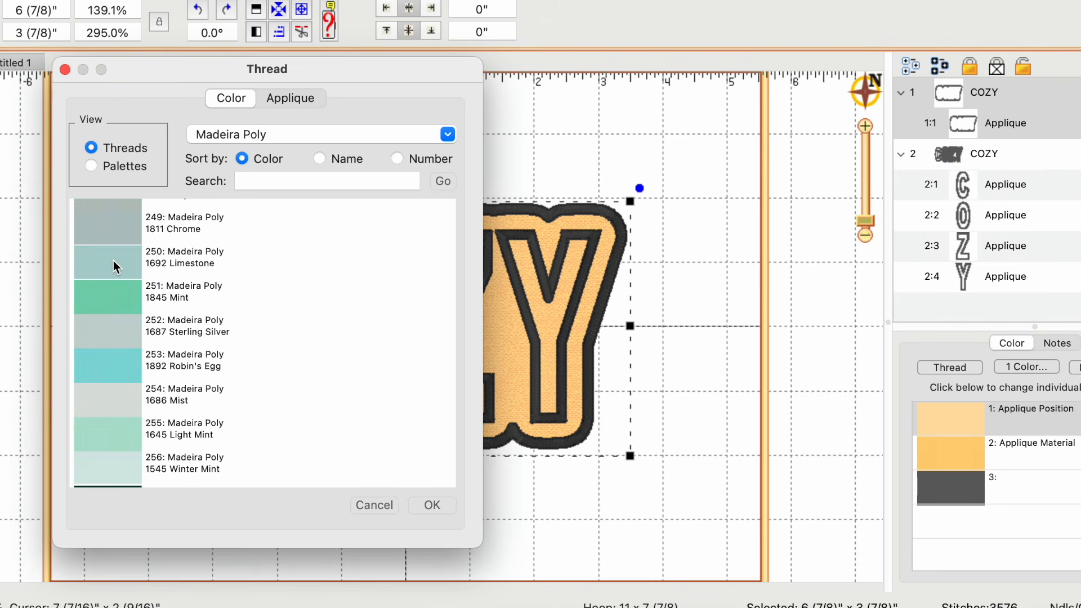
left_click(114, 262)
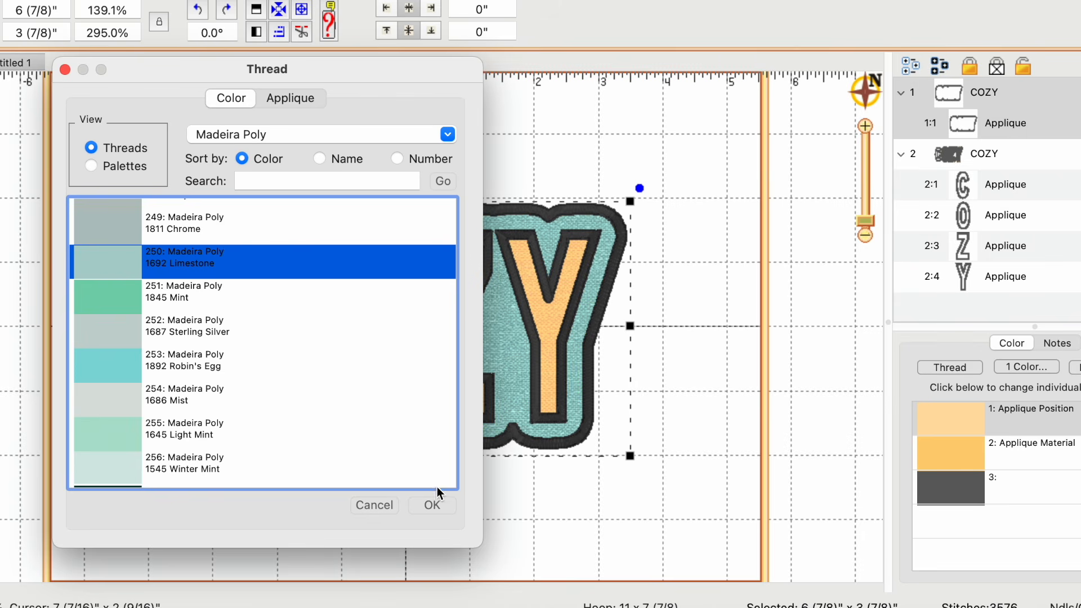
left_click(438, 501)
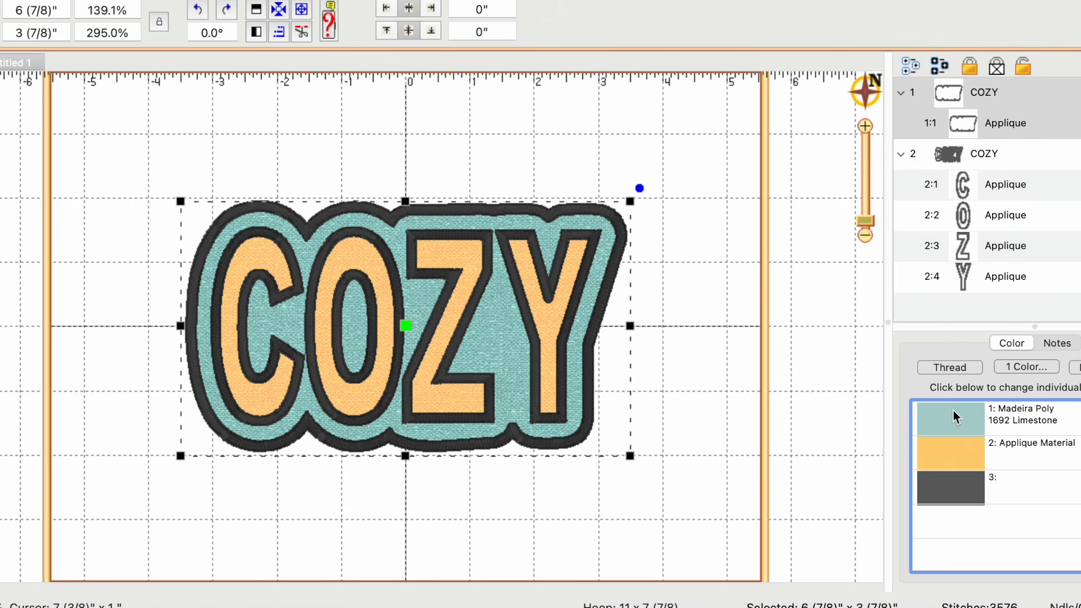
- Set the outline applique's material color to thread Madeira Poly 1847 Sea foam Green
left_click(965, 454)
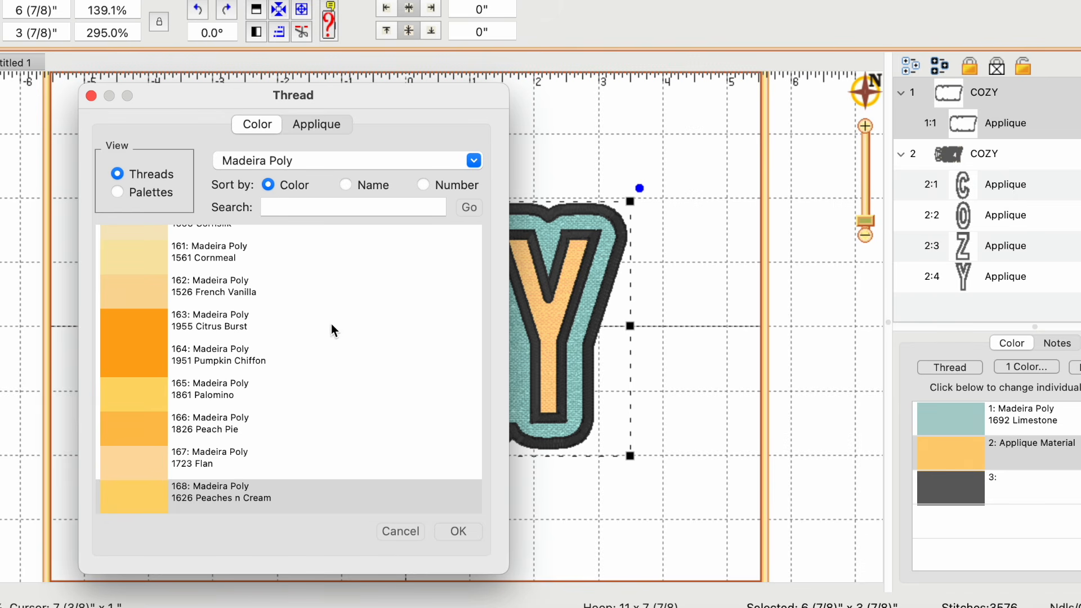
scroll(210, 332, "down", 10)
scroll(209, 332, "down", 9)
scroll(210, 330, "down", 9)
left_click(151, 316)
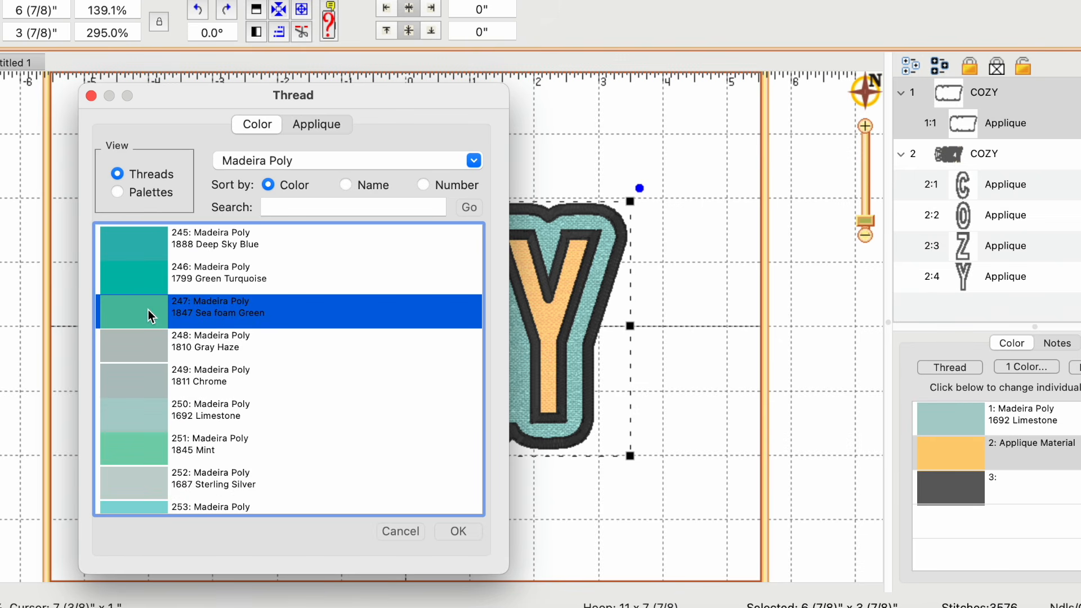
left_click(458, 531)
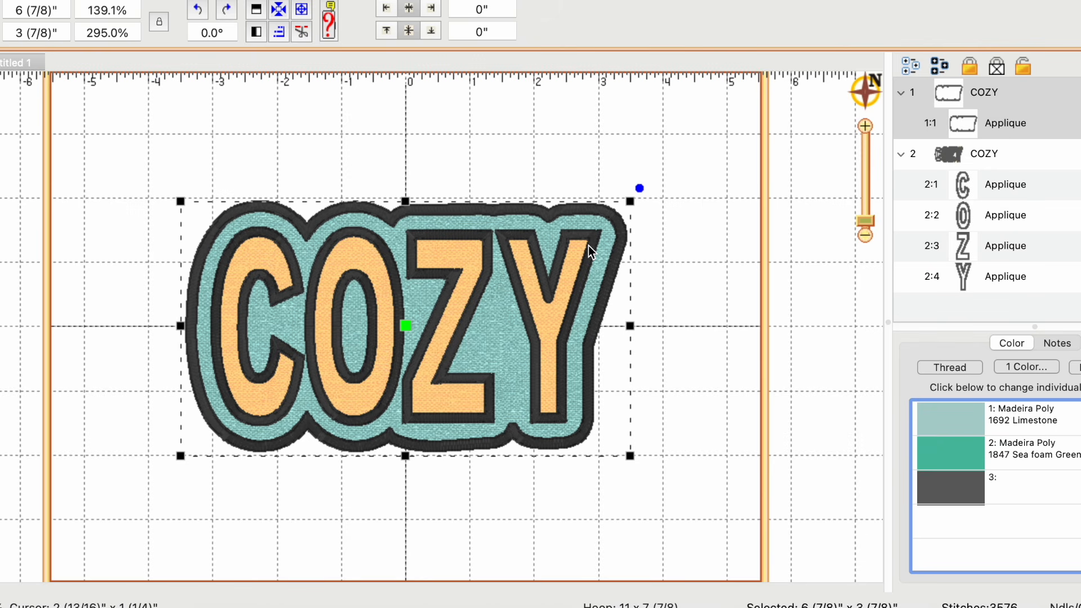
- Set the outline applique's satin border color to thread Madeira Poly 1692 Limestone
left_click(958, 490)
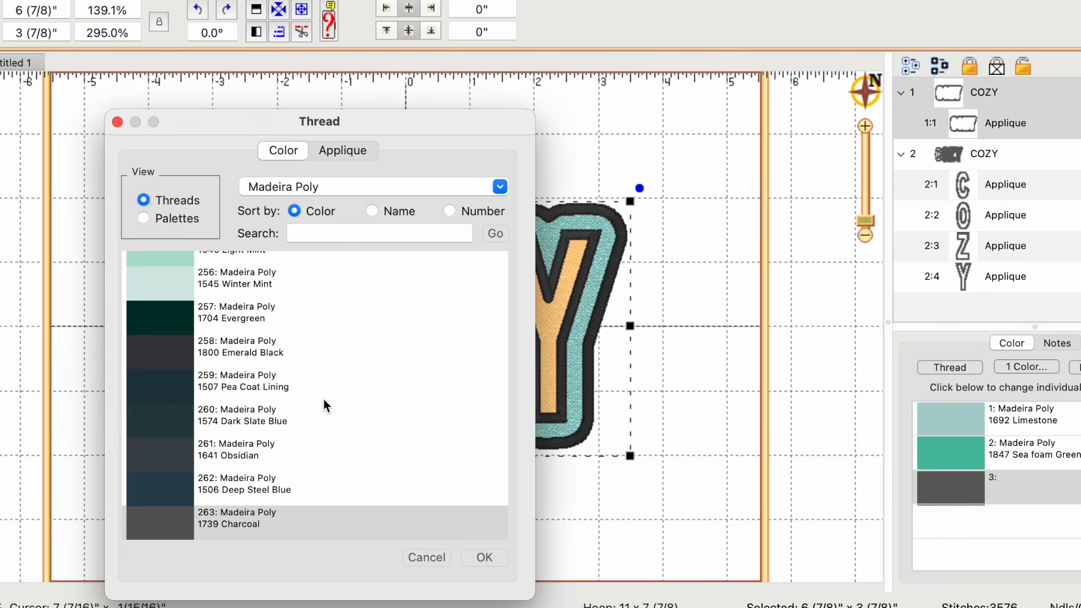
scroll(261, 375, "up", 5)
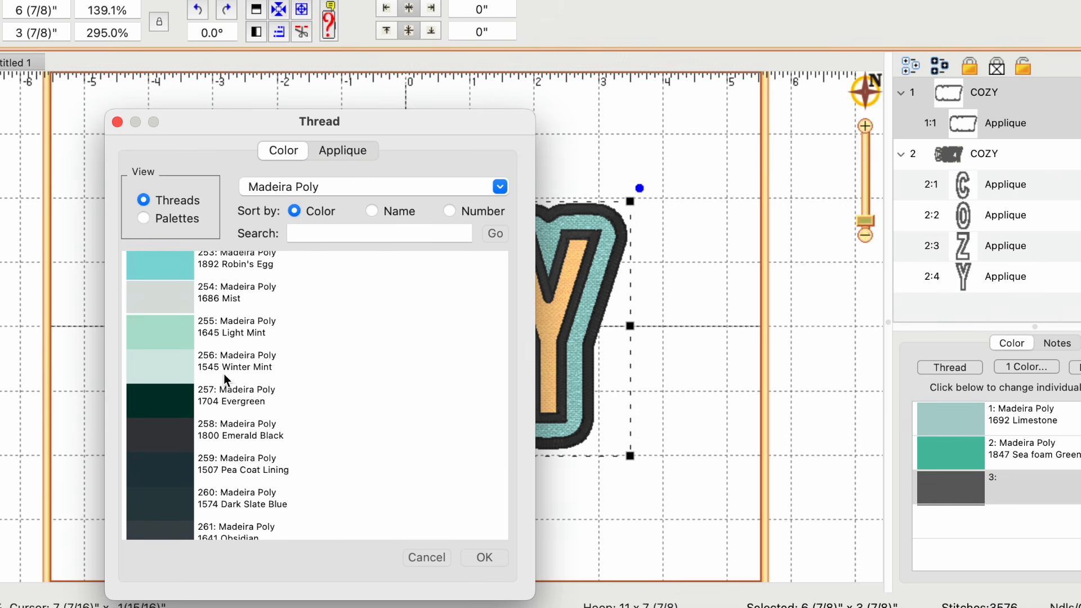
scroll(170, 317, "up", 6)
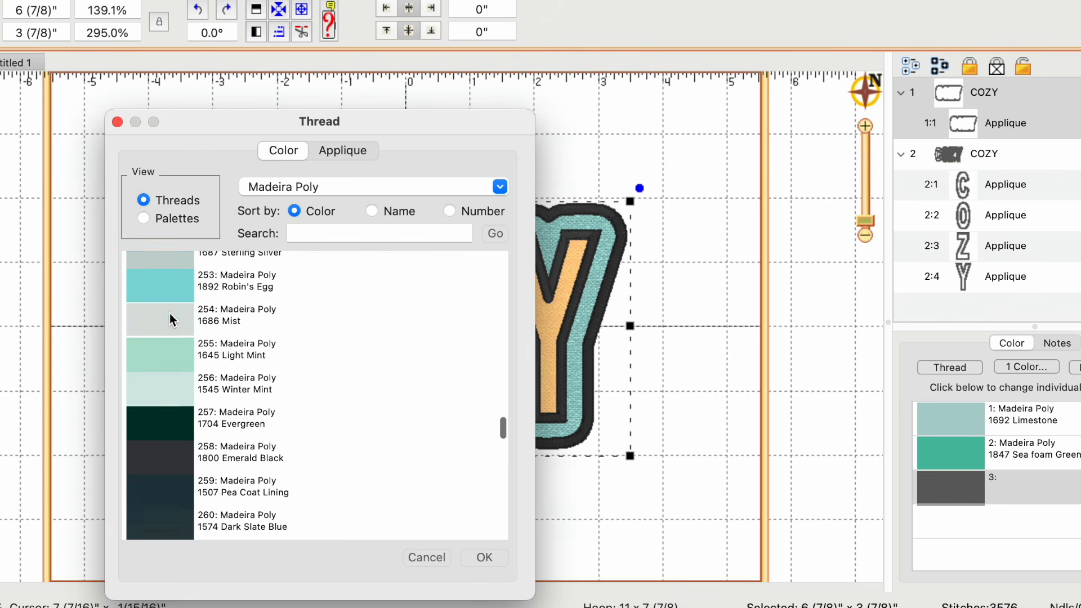
left_click(168, 320)
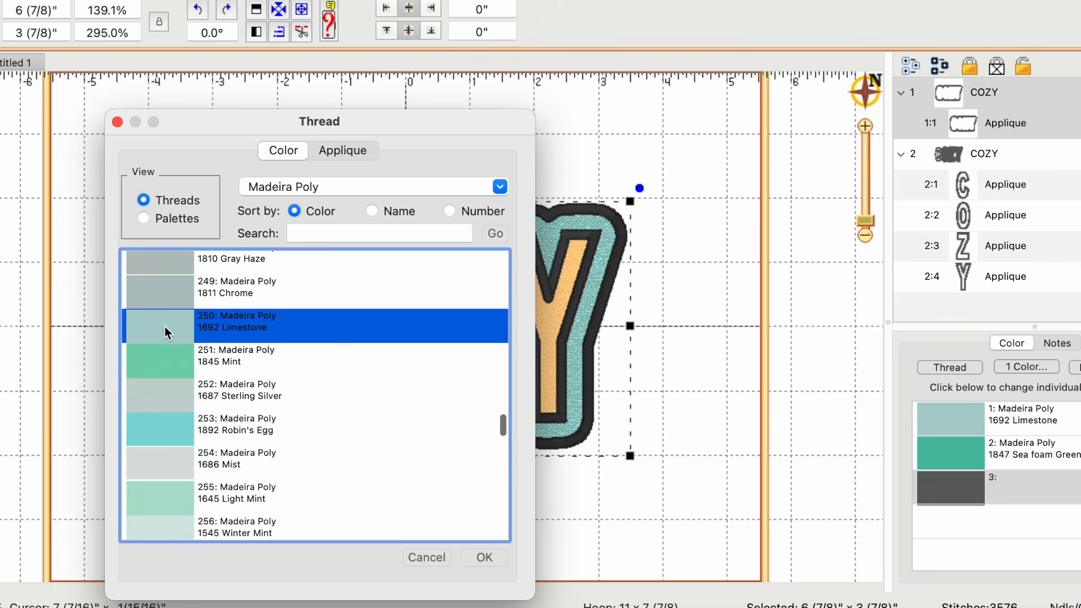
left_click(486, 557)
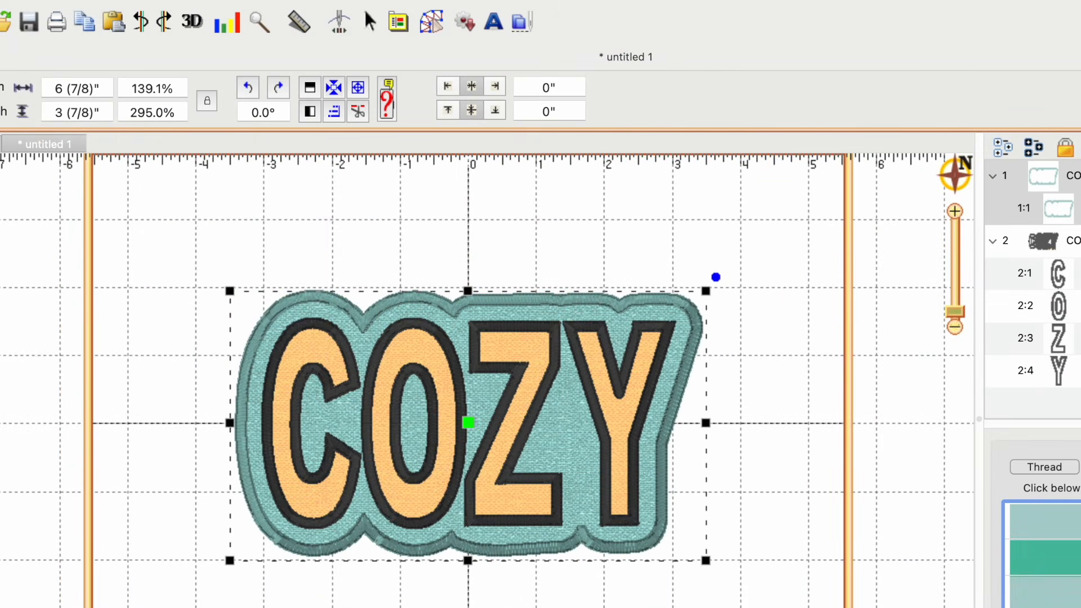
- Run the stitch simulation of the recolored design from the start through the outline applique to the letter O
left_click(340, 25)
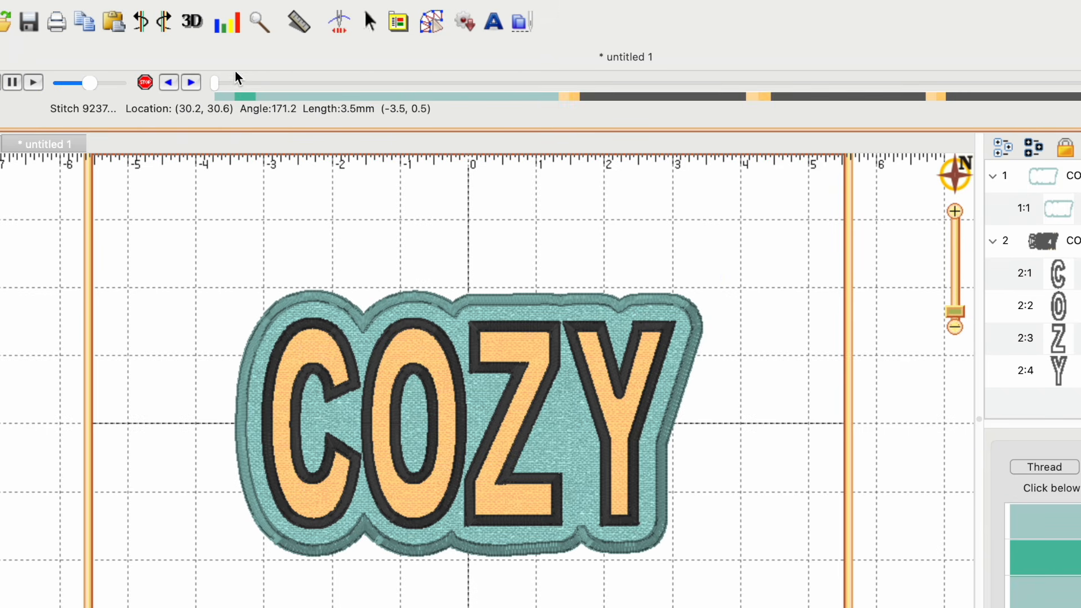
left_click(218, 86)
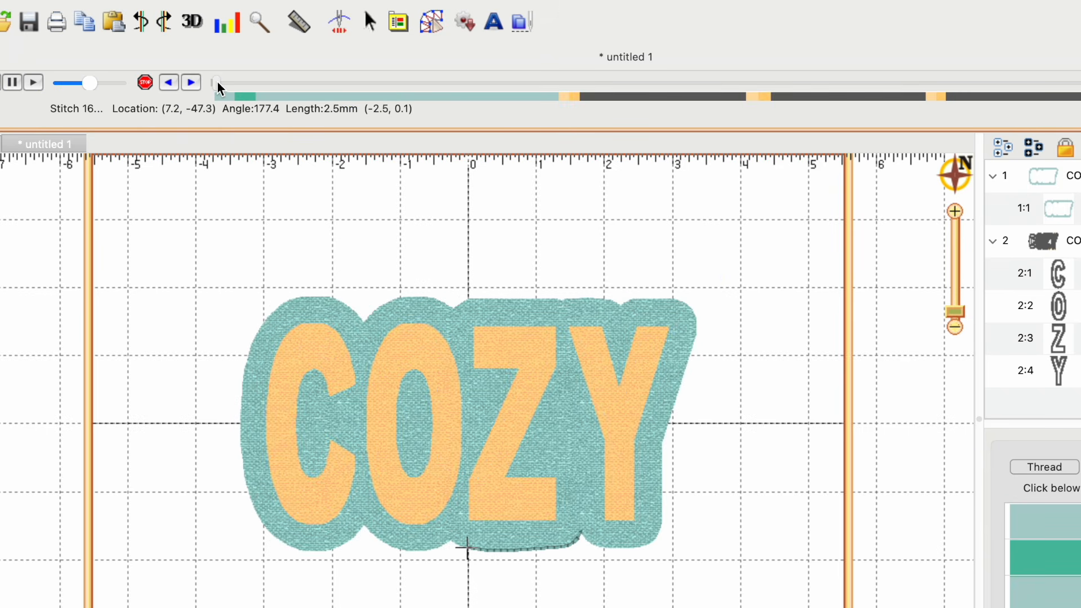
left_click_drag(220, 83, 859, 101)
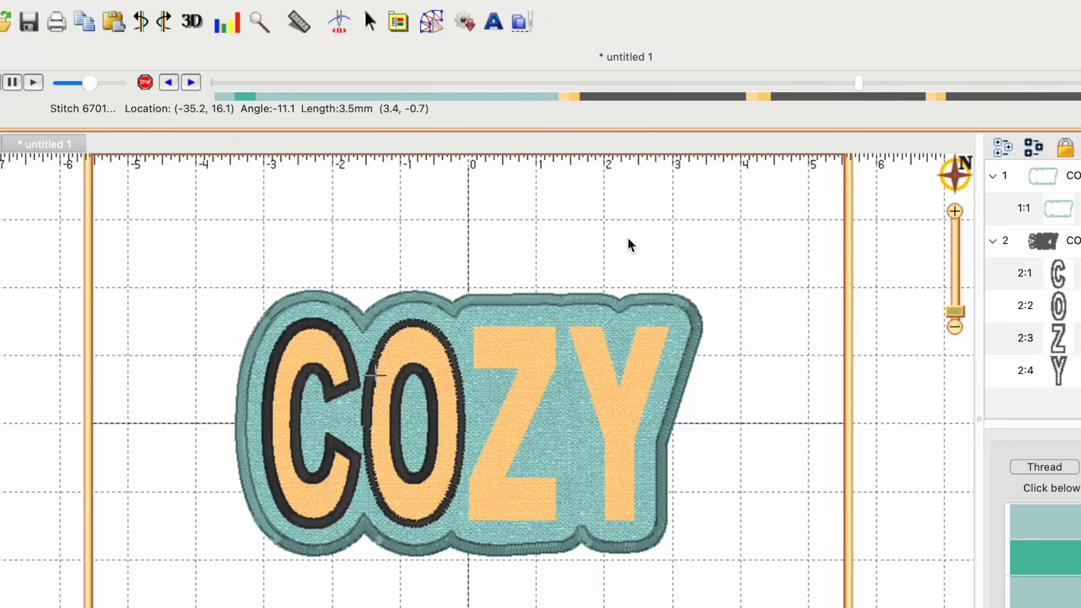
- Color-sort the recolored design with applique Position and Material forced and a tolerance of 2, opening the result in a new view
left_click(190, 1)
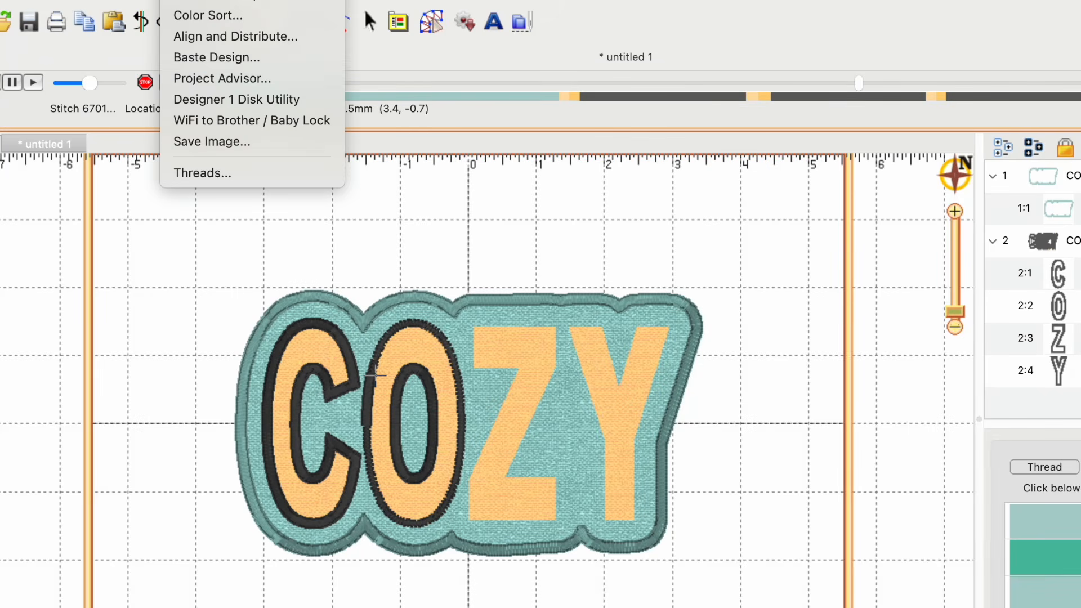
left_click(191, 15)
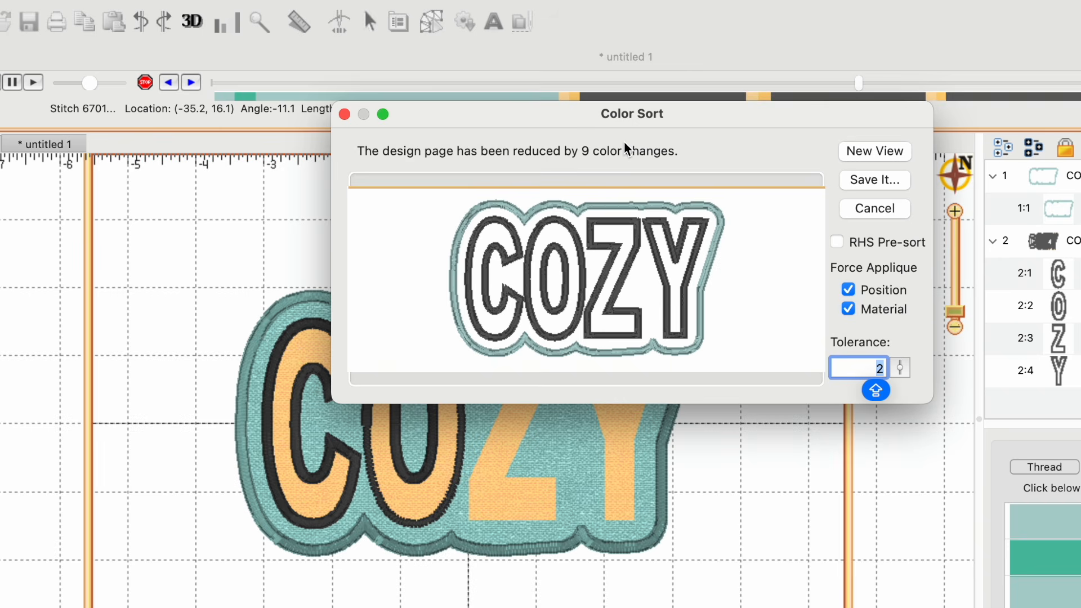
left_click(876, 155)
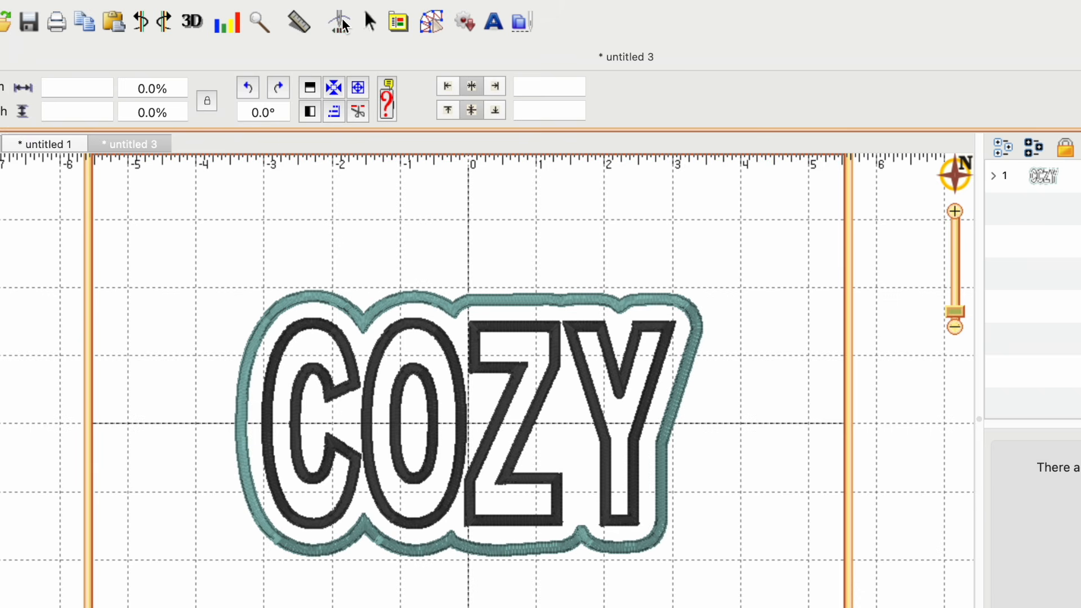
- Run the stitch simulation of the newly color-sorted design from the first stitch to the end of the letters
left_click(344, 23)
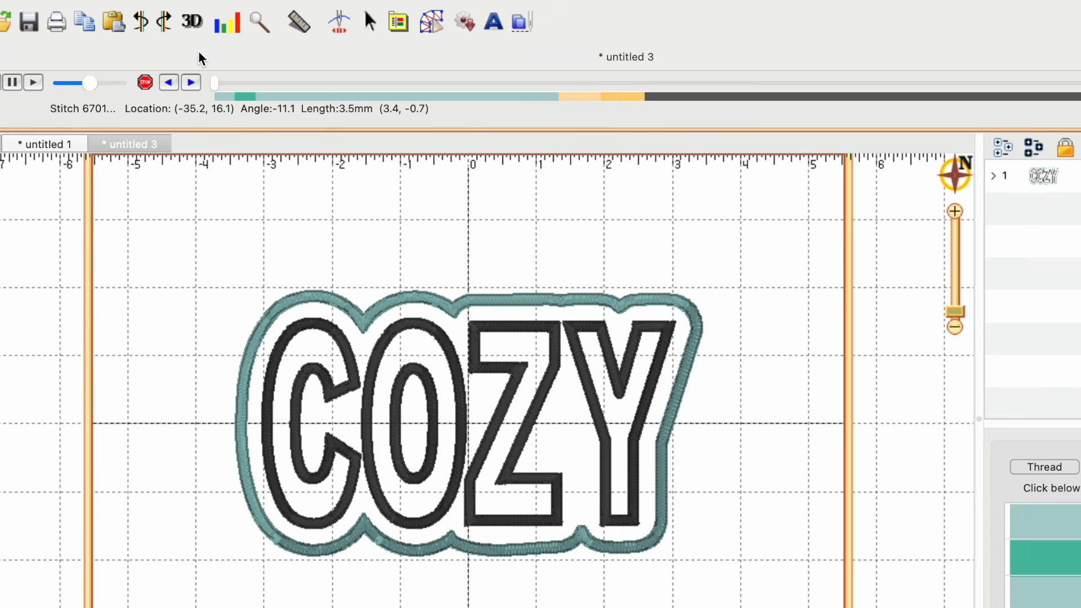
left_click(219, 83)
mouse_move(220, 83)
left_mouse_down()
mouse_move(787, 109)
mouse_move(989, 89)
mouse_move(1080, 94)
left_mouse_up()
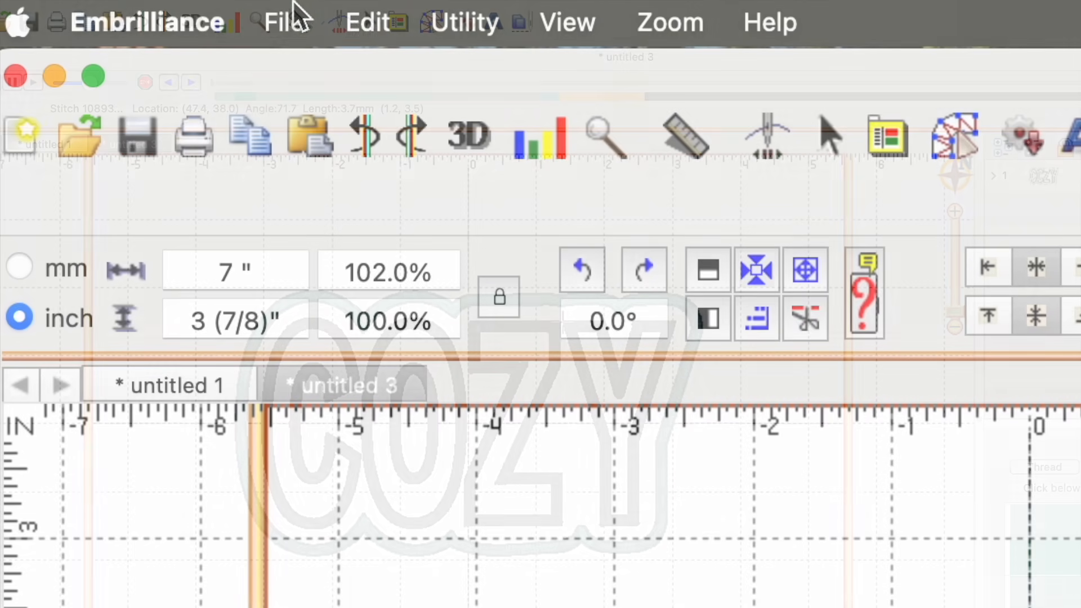
- Save the color-sorted design's stitch and working files as "EMB Double Applique Cozy" in DST format on the Desktop, and open a new page
left_click(287, 17)
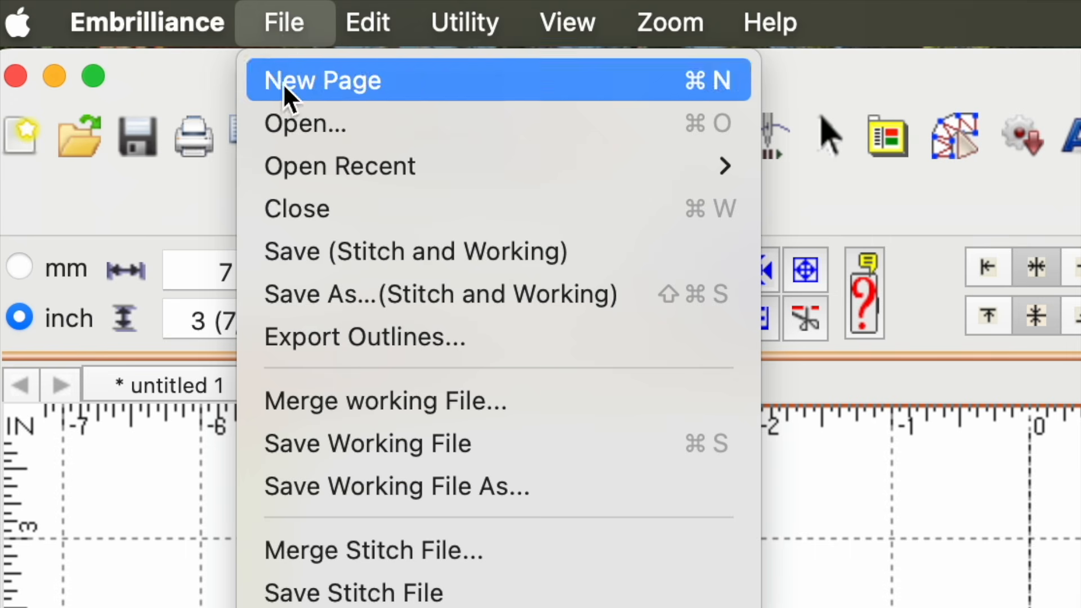
left_click(318, 294)
type("EMB Double Applique Cozy")
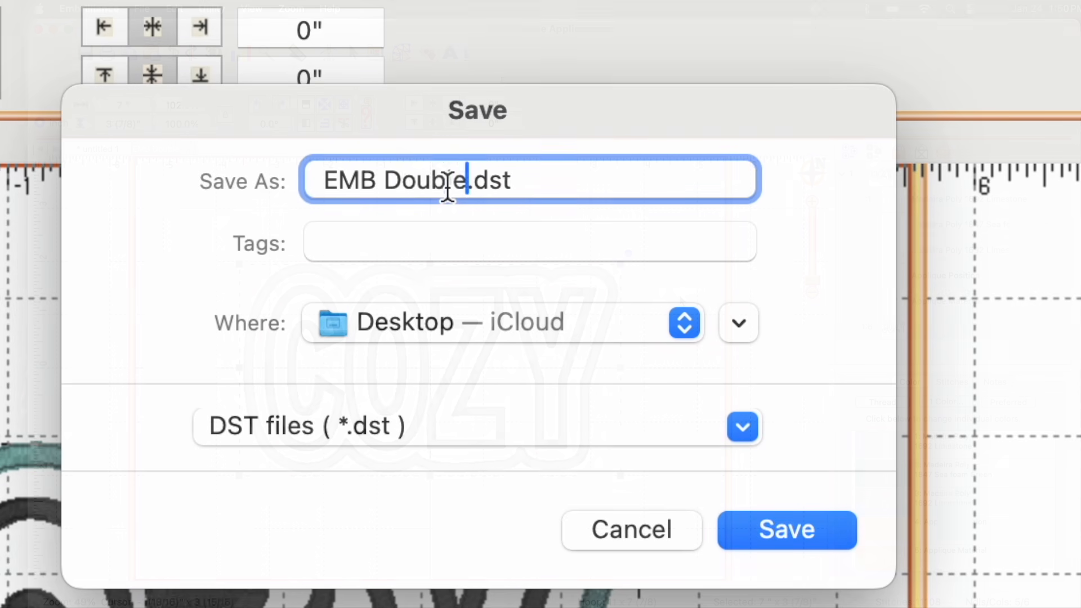
key("Return")
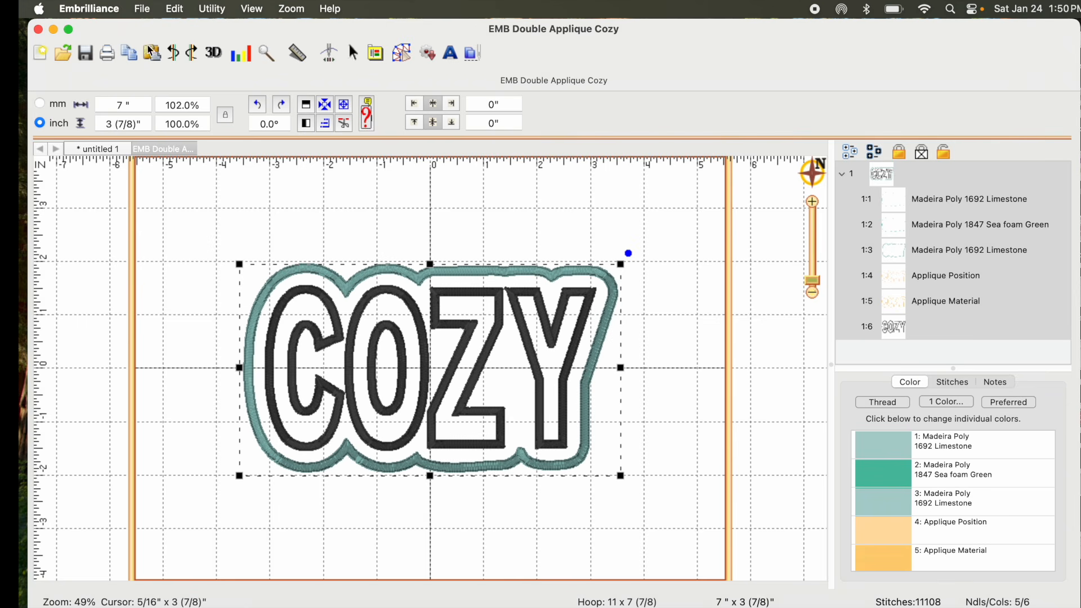
left_click(143, 8)
left_click(150, 31)
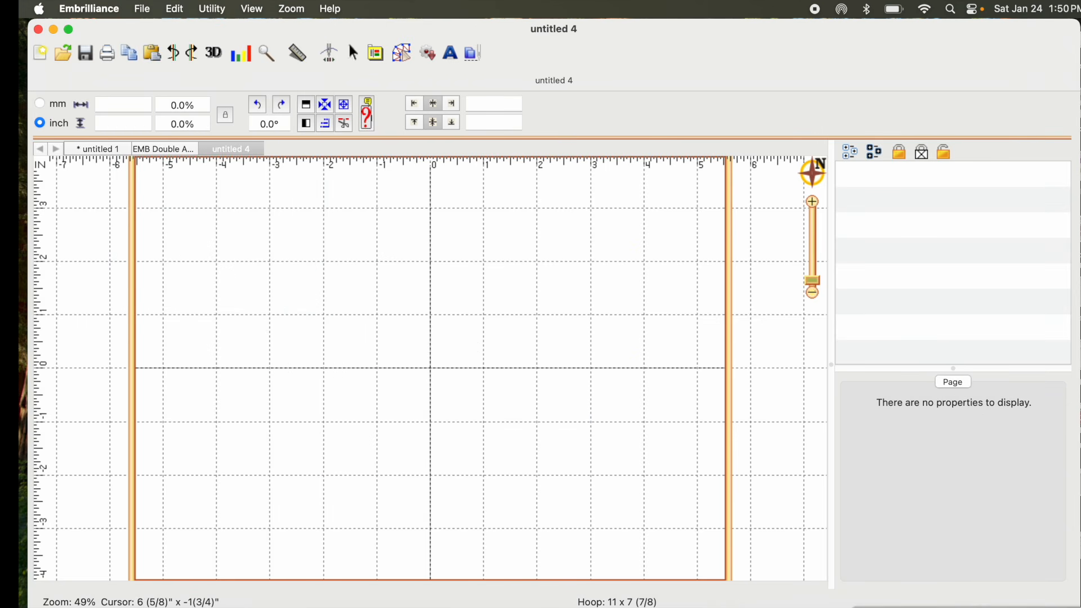
- Switch to Silhouette Studio and add the text "COZY" near the middle of the blank page
left_click(967, 607)
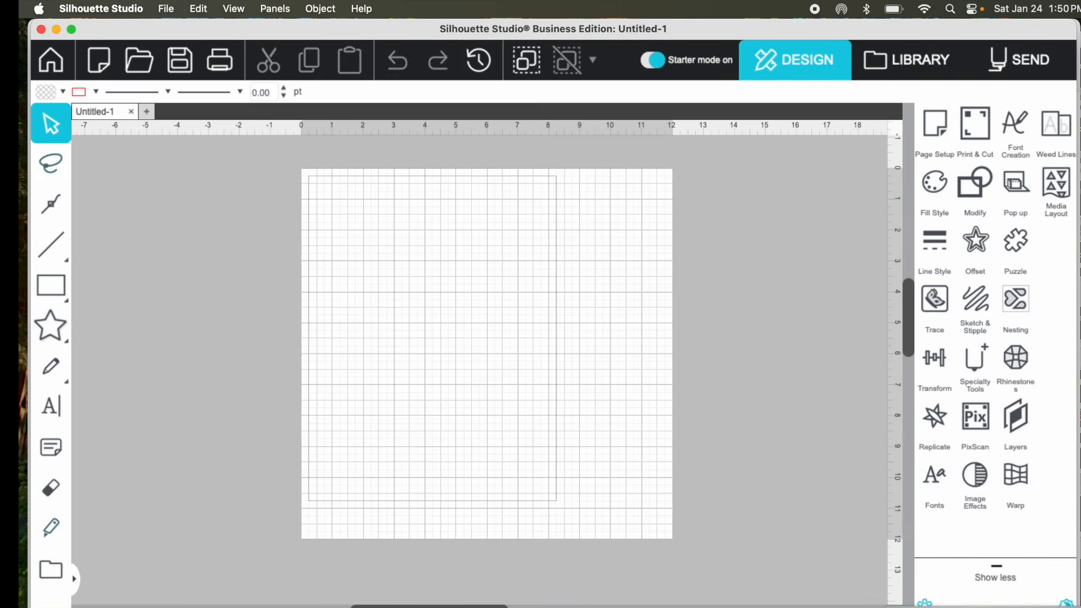
left_click(51, 406)
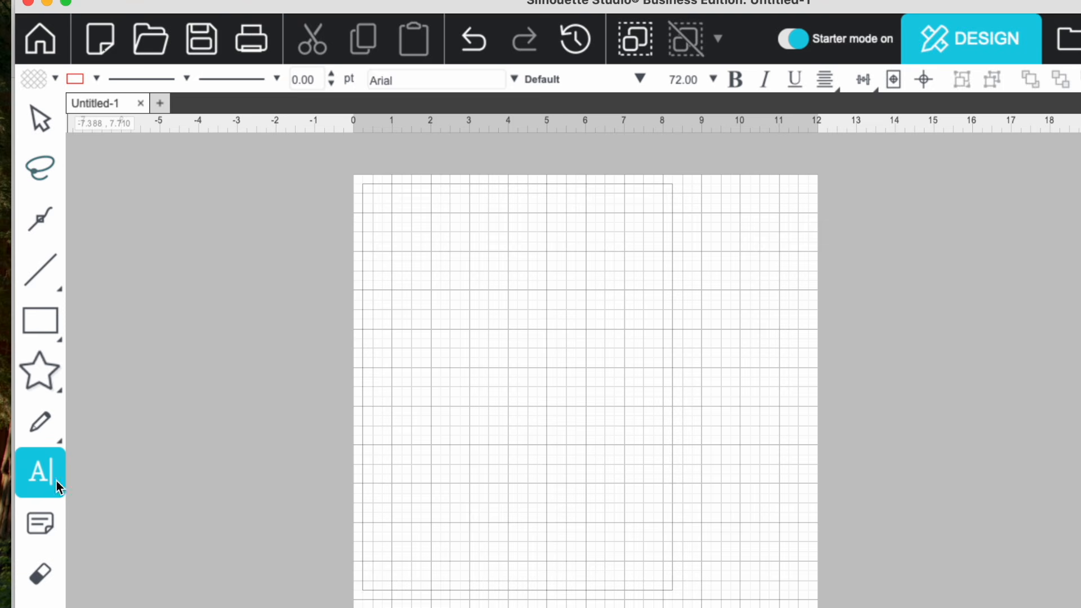
left_click(560, 391)
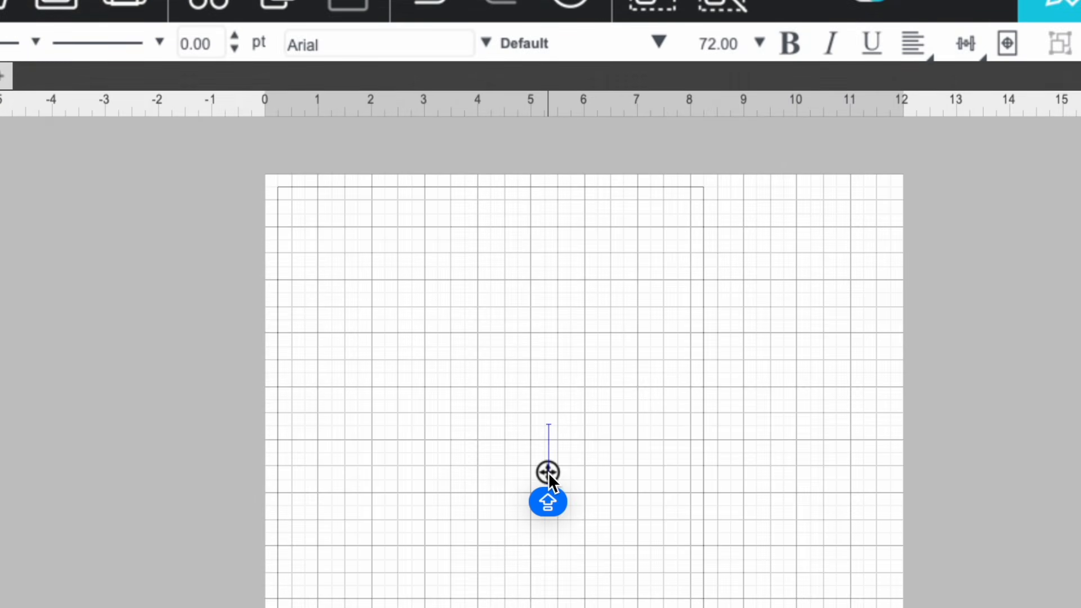
type("COZY")
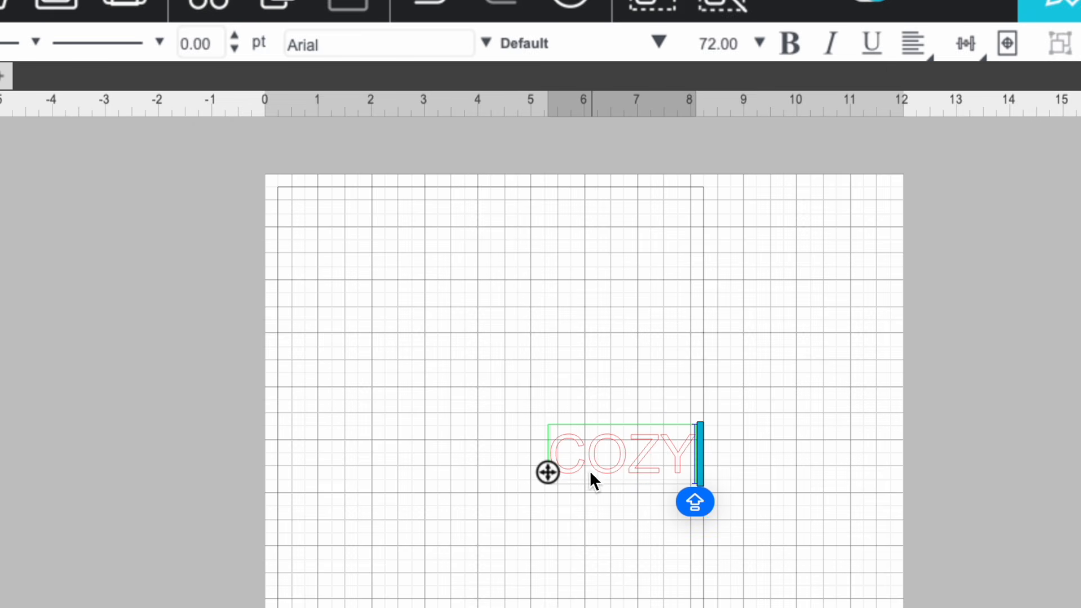
left_click(590, 572)
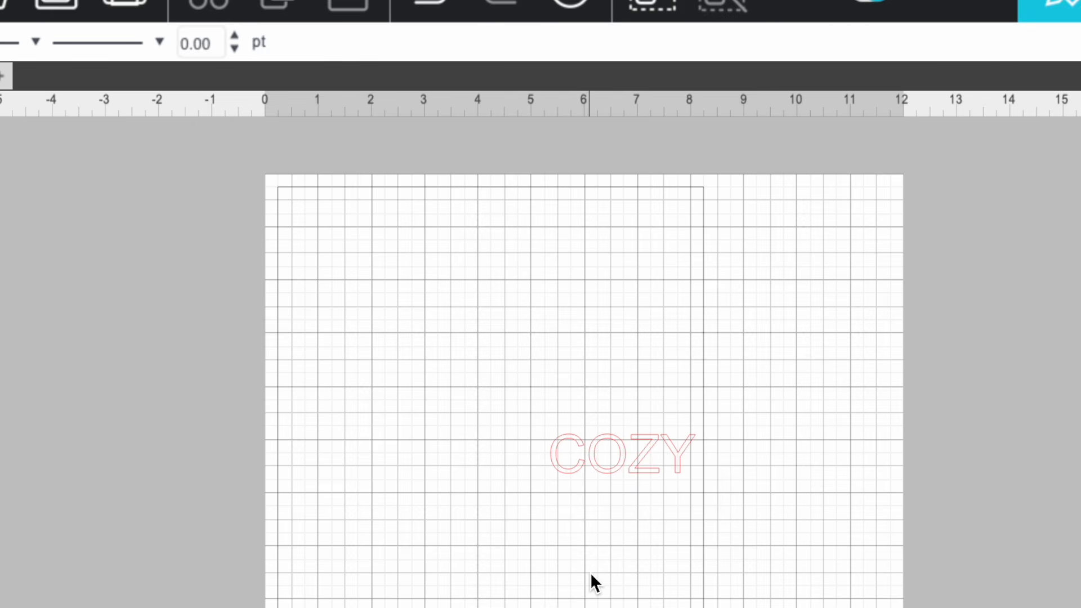
- Change the COZY text's font to Arial Black and enlarge it proportionally to about 6.75 in wide
left_click(643, 472)
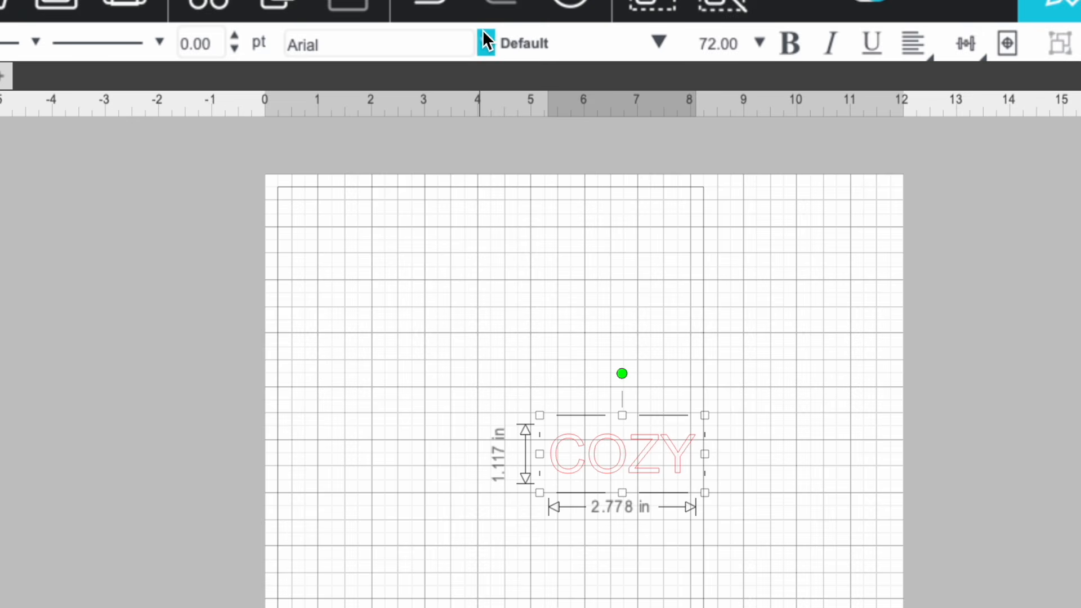
left_click(486, 44)
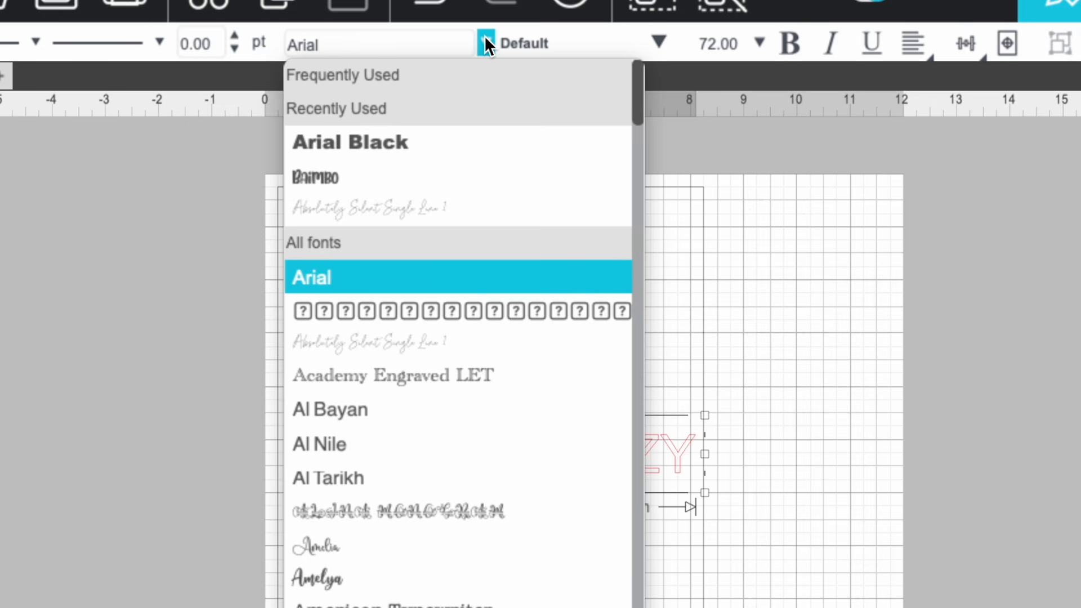
left_click(368, 144)
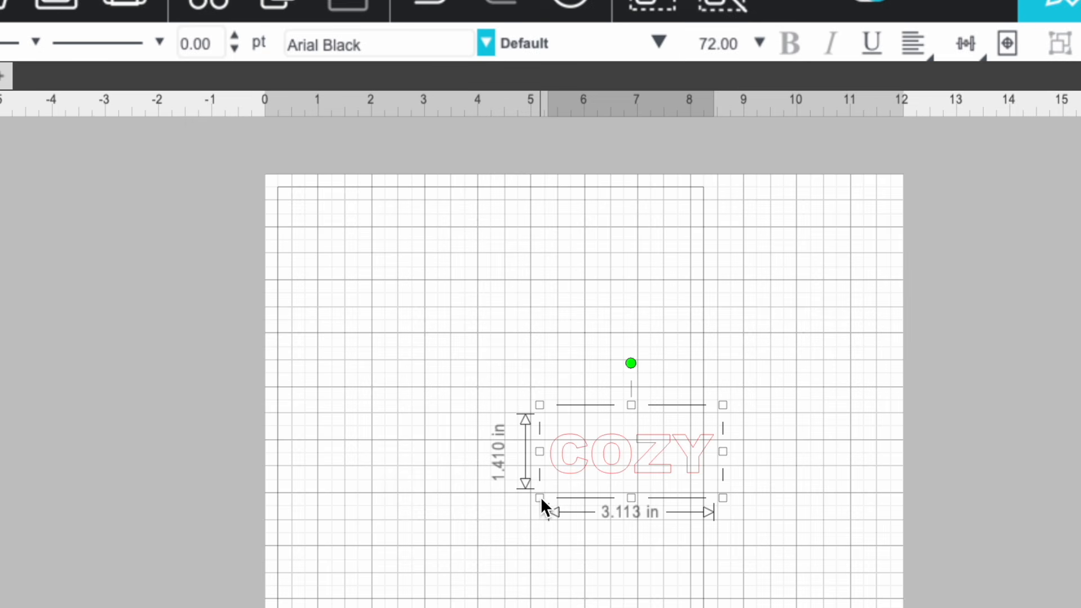
left_click_drag(541, 499, 417, 607)
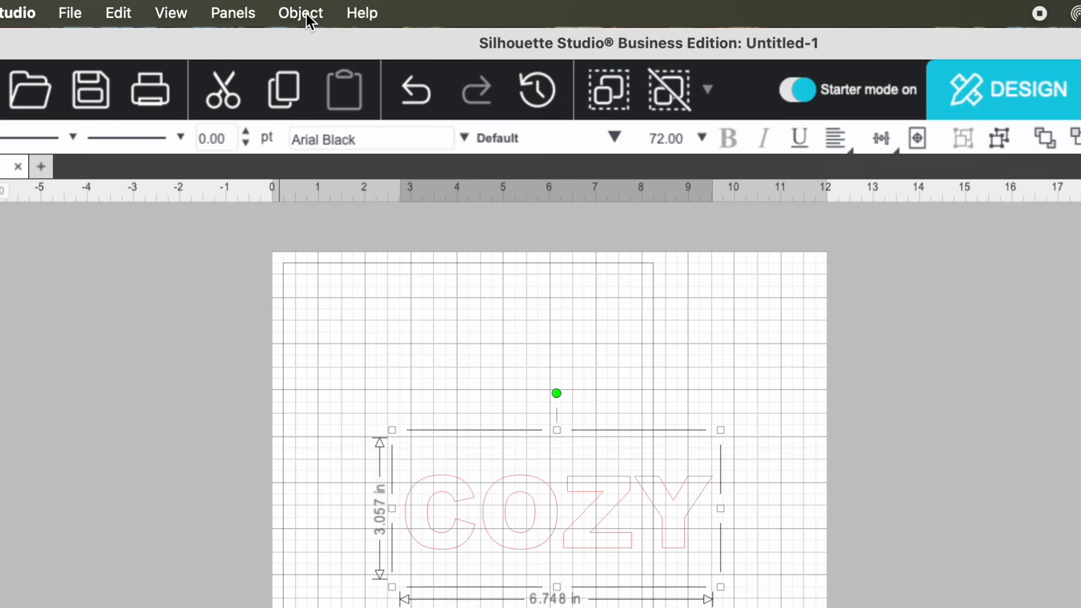
- Ungroup the COZY text and regroup its letters, then stretch the group vertically to about 3.2 in high
left_click(306, 14)
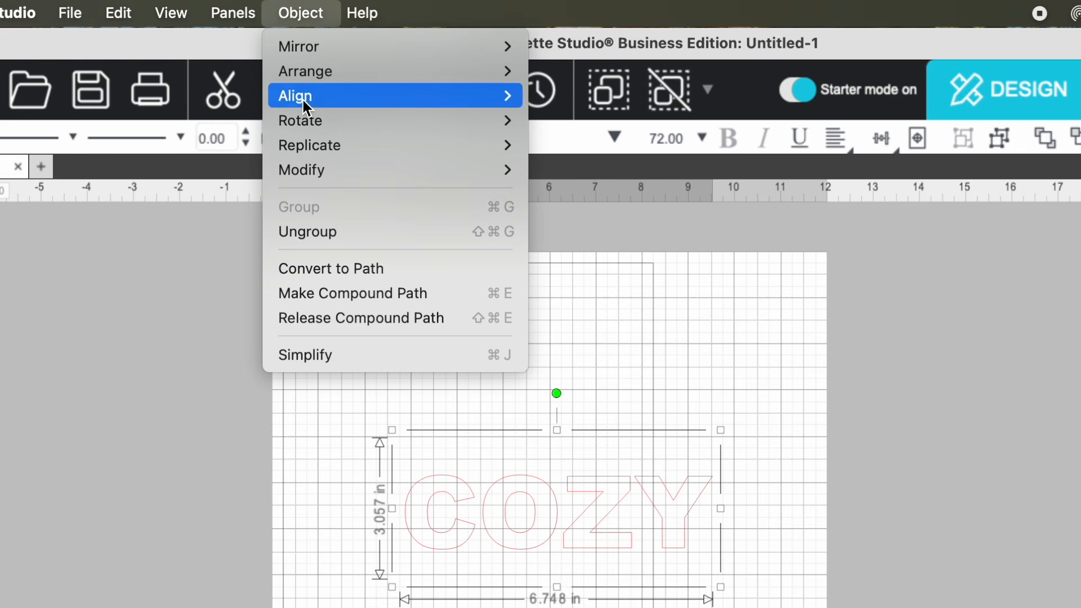
left_click(308, 232)
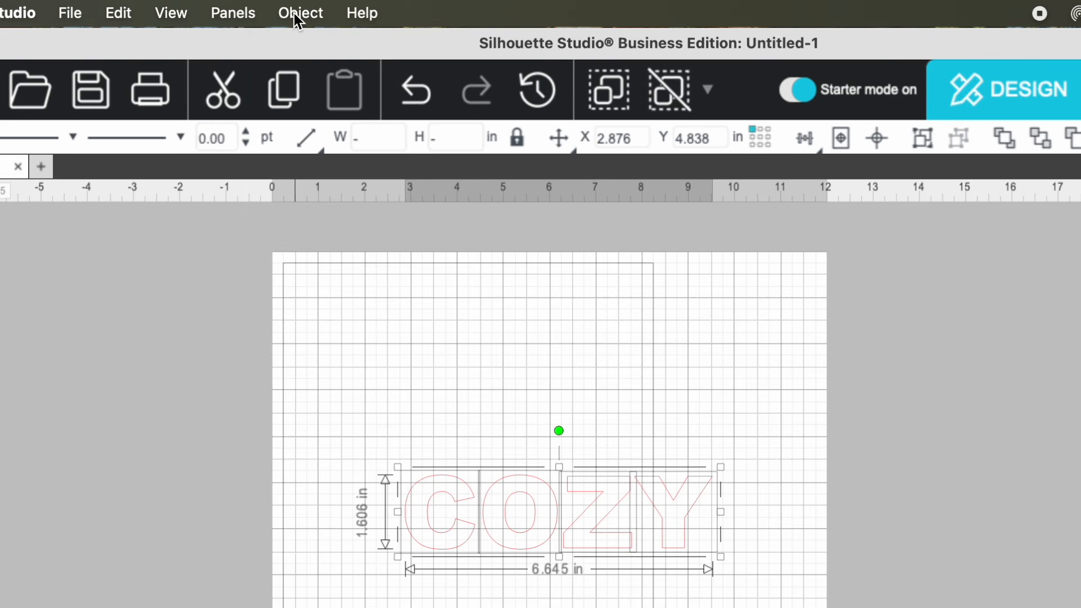
left_click(295, 17)
left_click(304, 207)
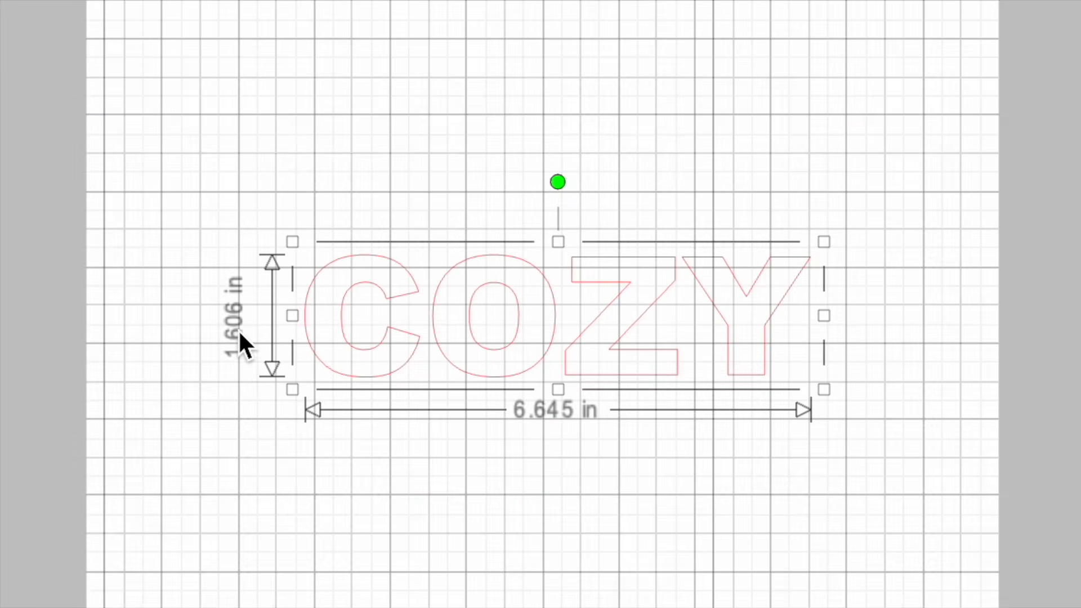
left_click_drag(559, 394, 569, 510)
left_click(622, 605)
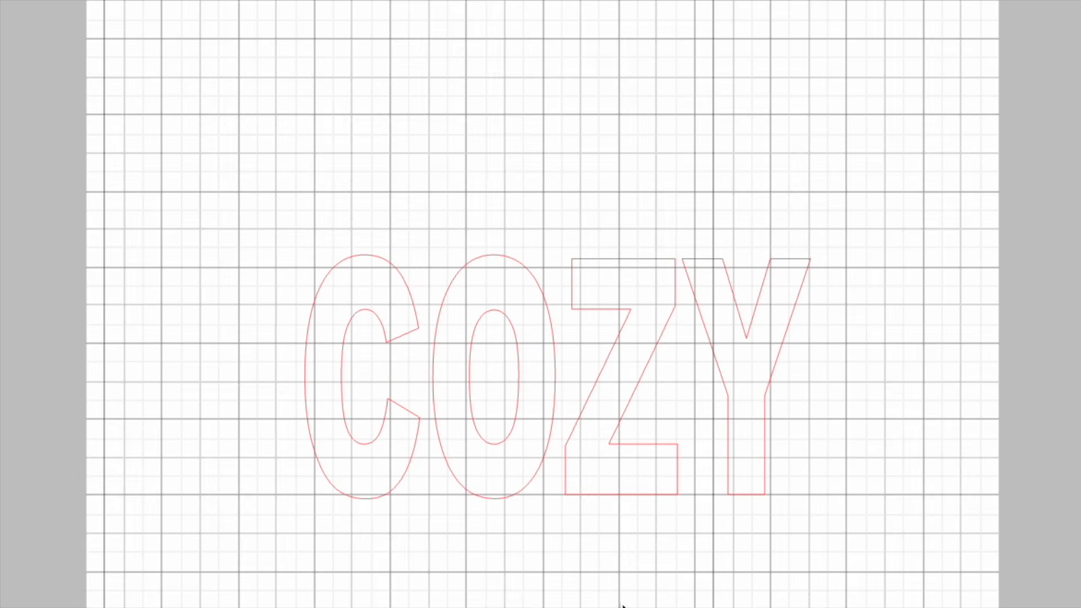
- Ungroup the stretched letters and nudge the Y slightly to the right, away from the Z
left_click(733, 480)
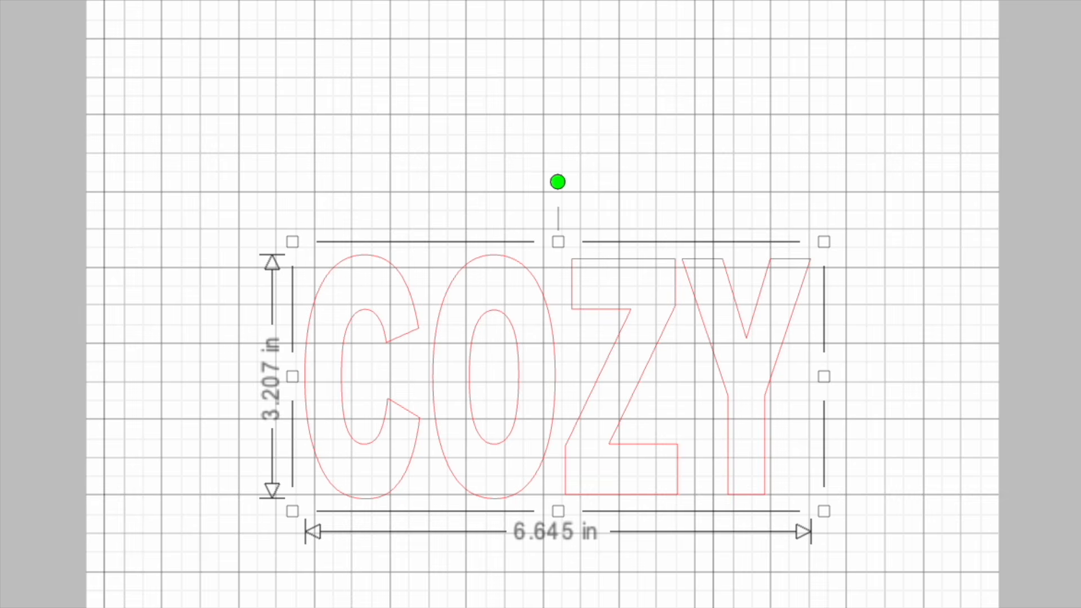
left_click(116, 1)
left_click(225, 1)
left_click(855, 84)
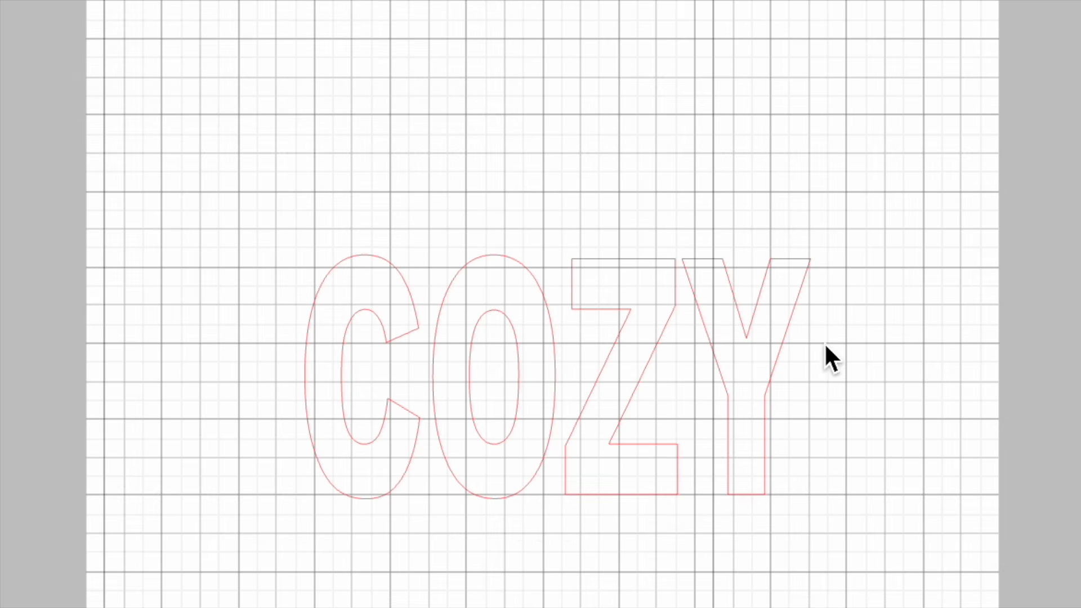
left_click(782, 348)
key("Right")
key("Right")
key("Right")
key("Right")
key("Right")
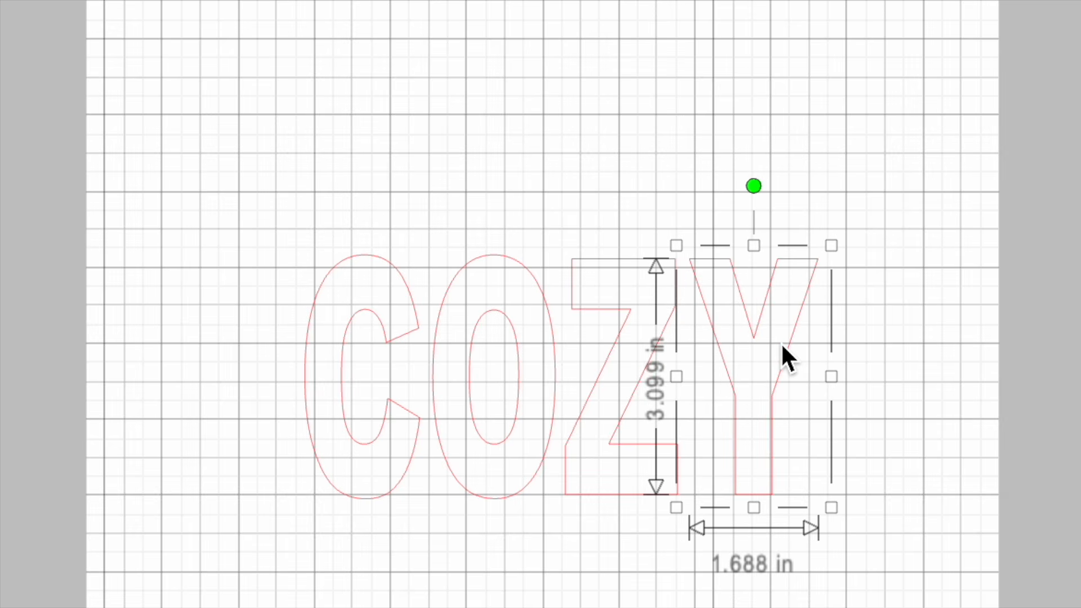
- Group all four COZY letters again and fill them with a dark pink color
left_click_drag(199, 84, 828, 606)
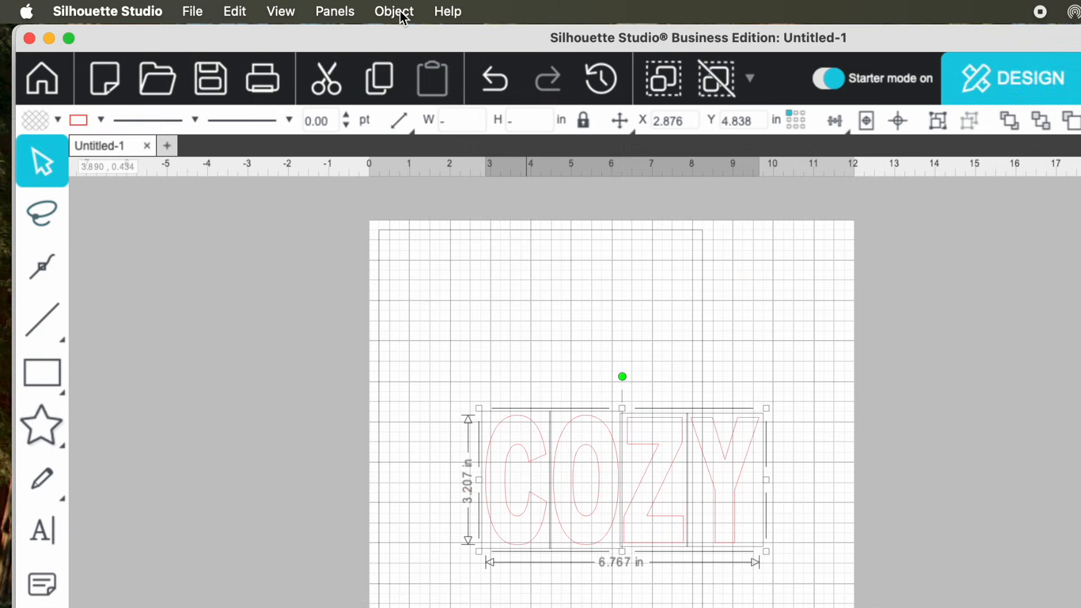
left_click(397, 12)
left_click(397, 193)
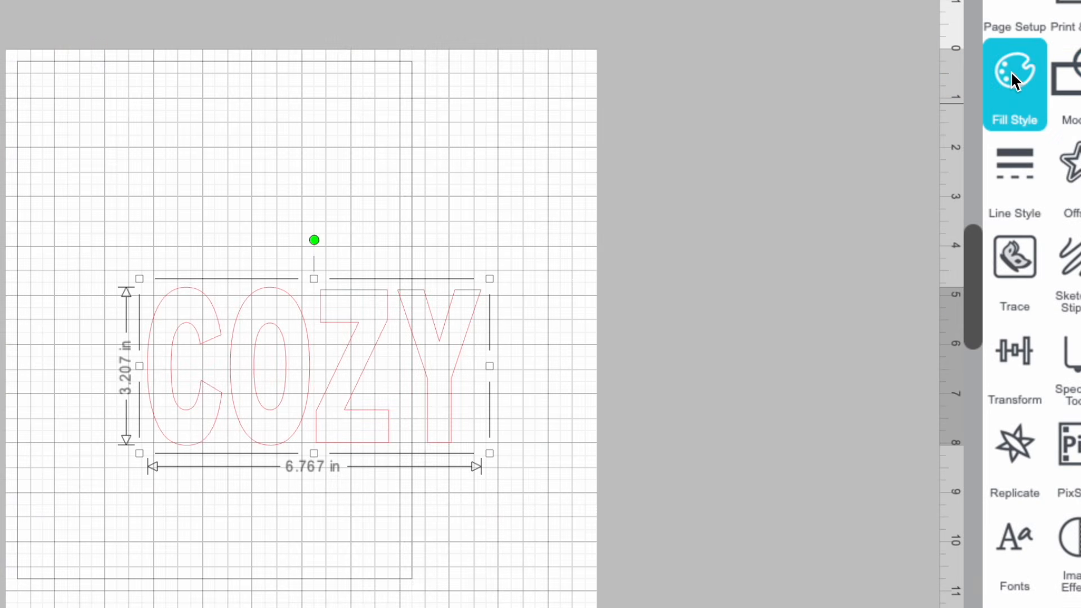
left_click(1011, 71)
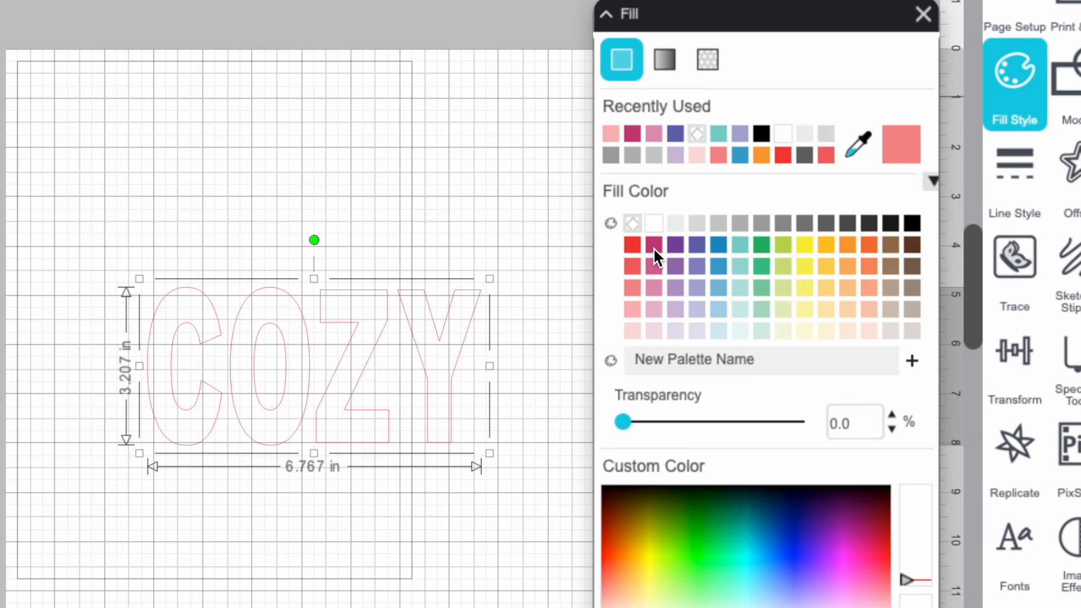
left_click(653, 247)
left_click(921, 13)
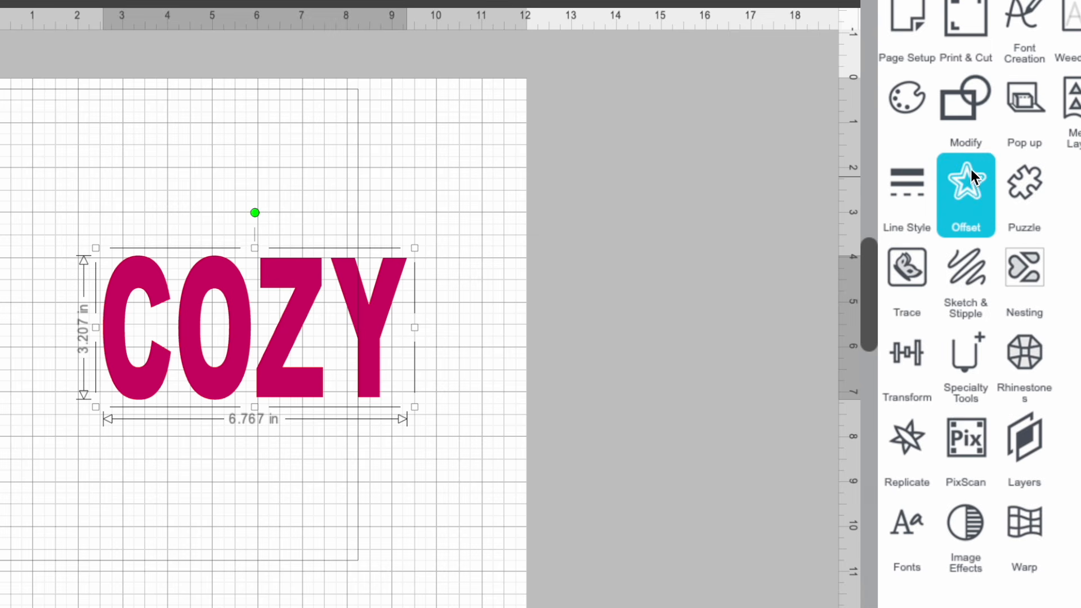
- Apply an external offset of 0.495 in with rounded corners around COZY and move the lettering up off the outline
left_click(966, 186)
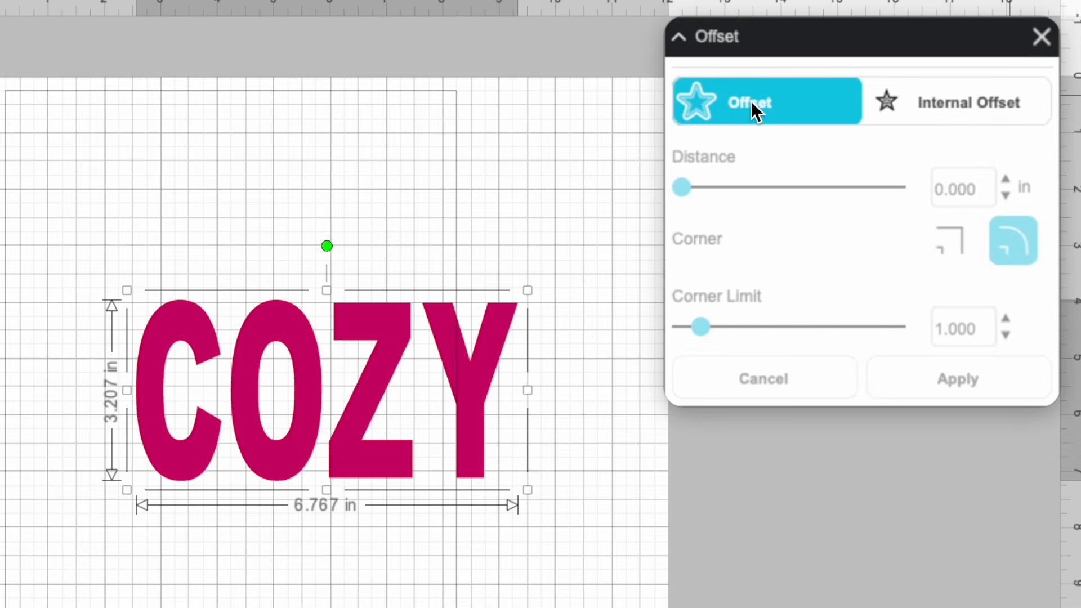
left_click(966, 104)
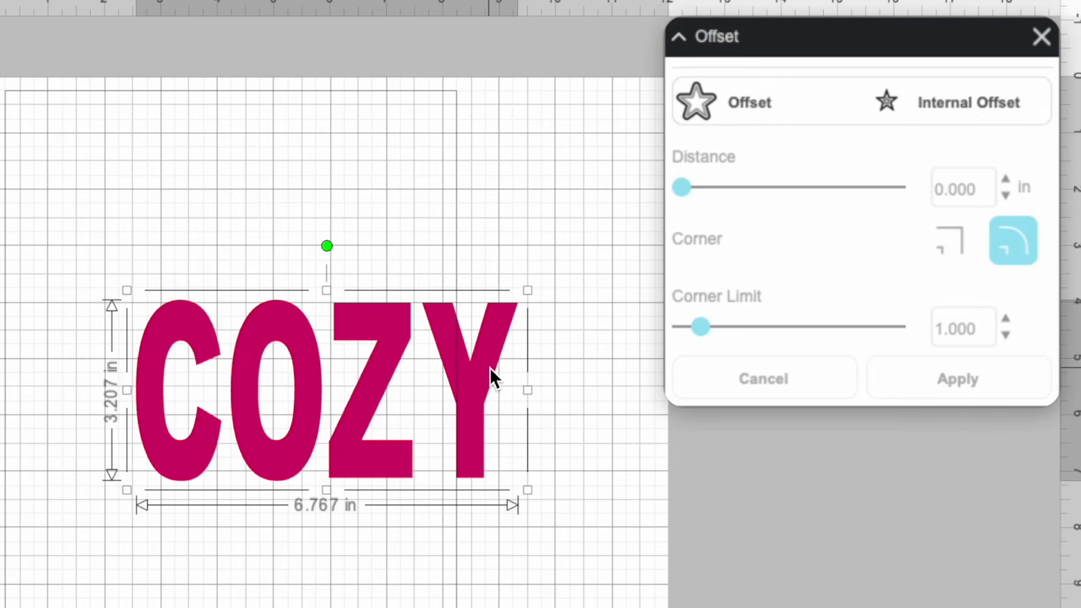
left_click(755, 104)
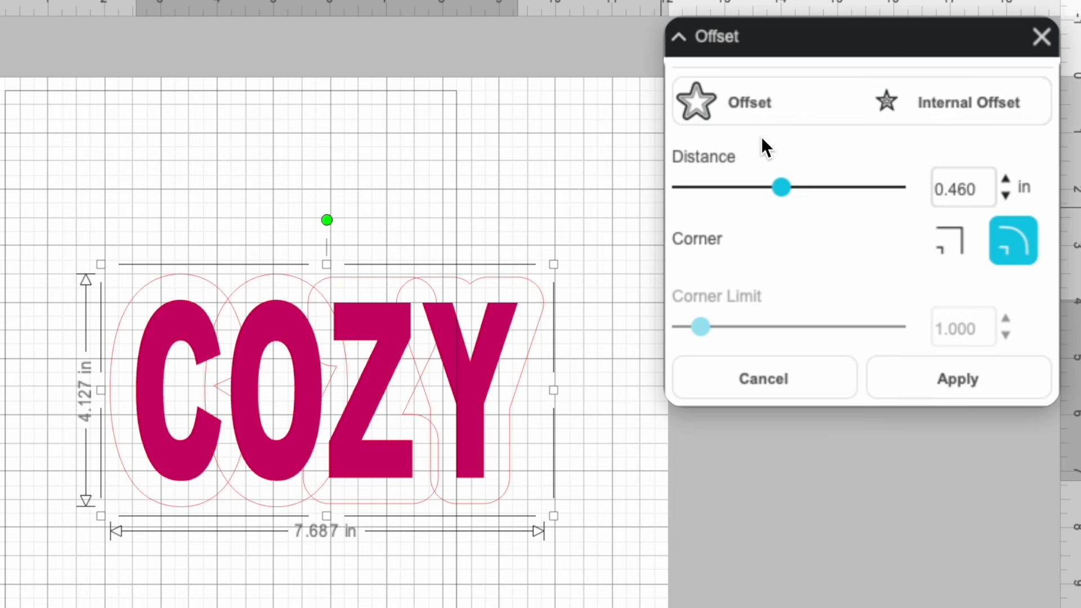
left_click_drag(786, 193, 791, 194)
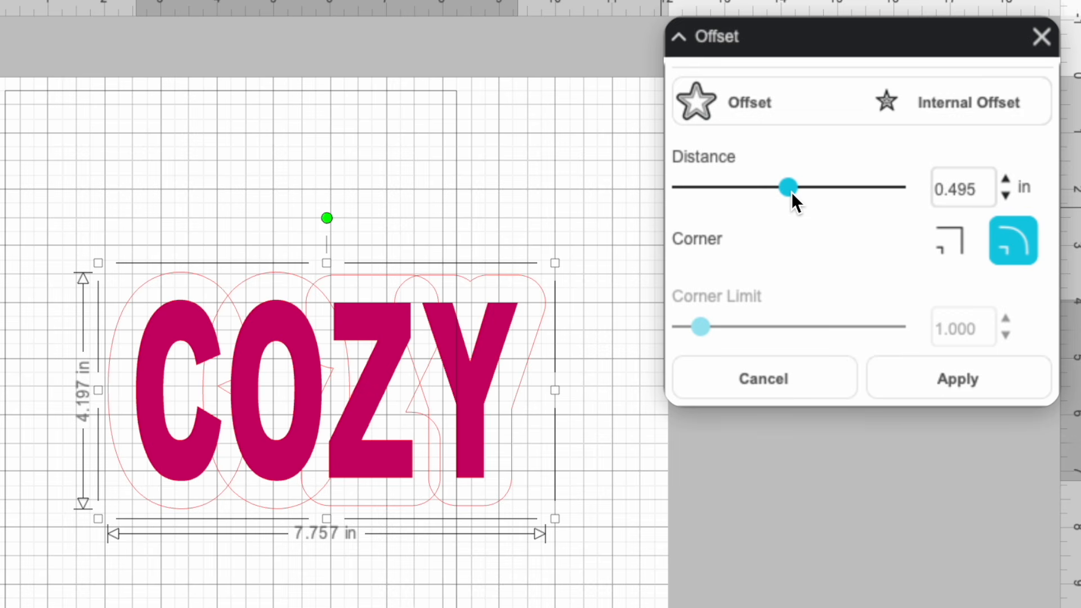
left_click(957, 378)
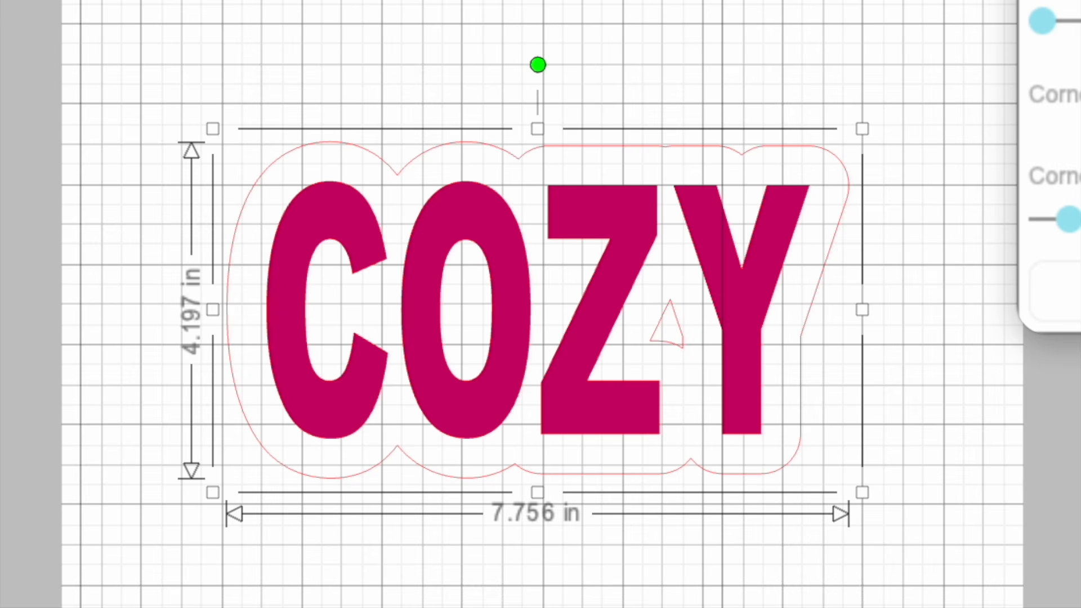
key("Escape")
left_click_drag(759, 306, 752, 0)
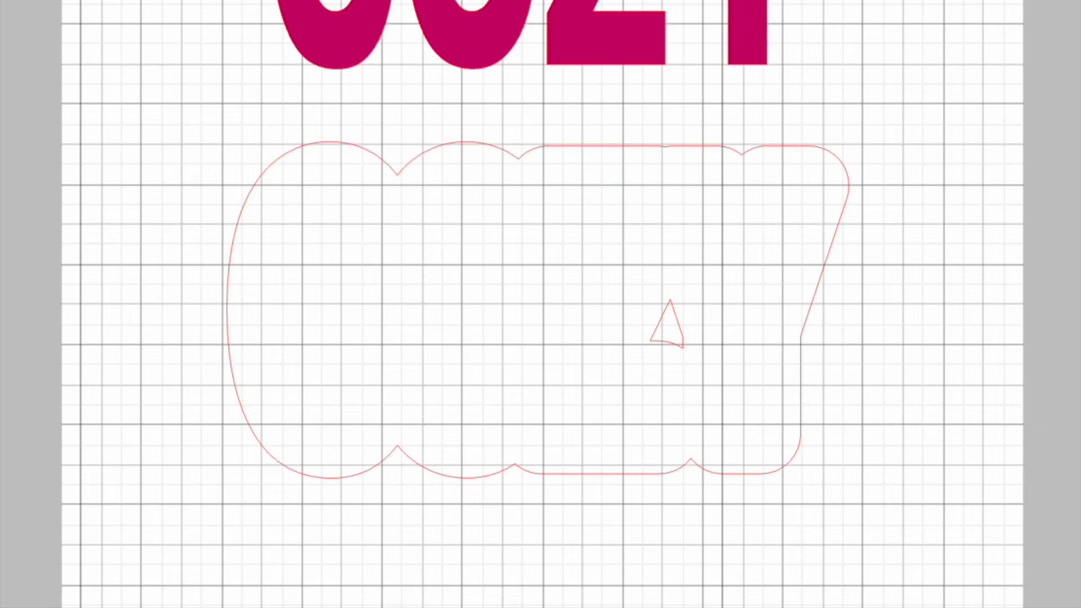
- Delete the points of the small triangle inside the offset outline and simplify the remaining path
left_click(805, 329)
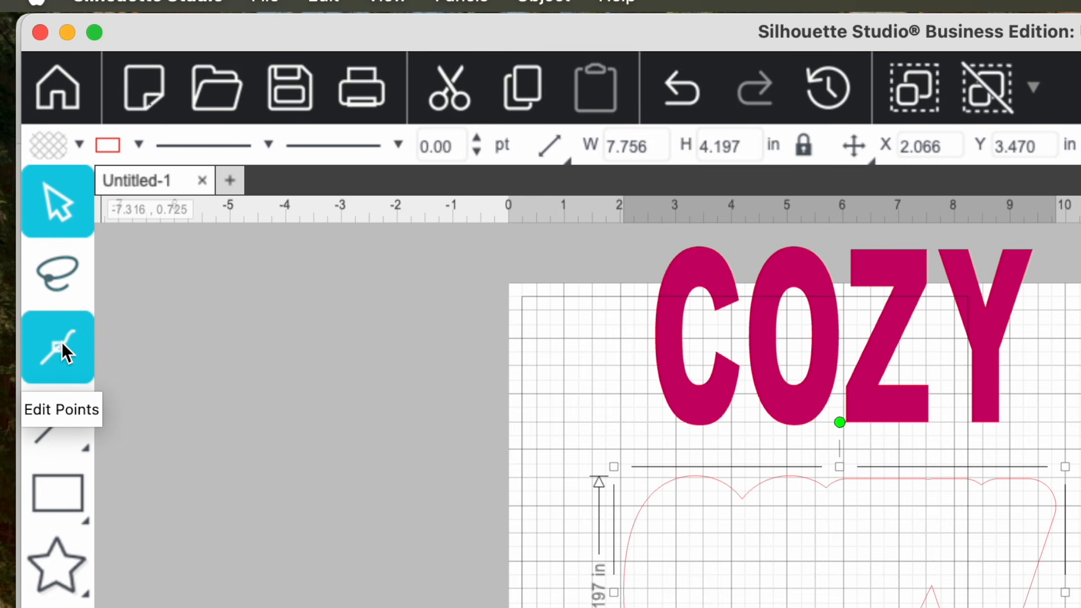
left_click(62, 346)
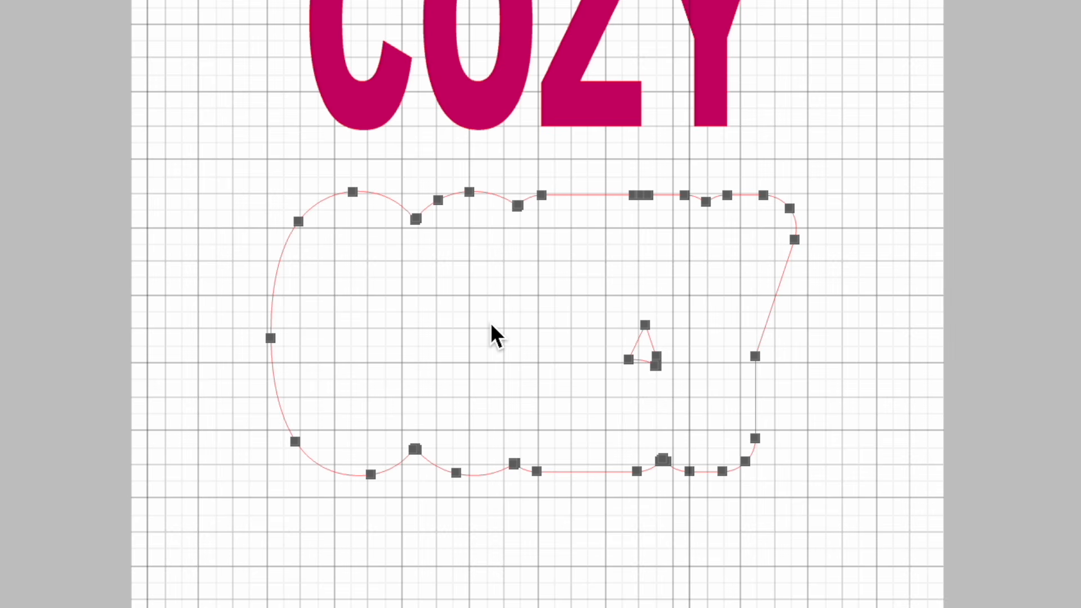
left_click_drag(599, 285, 695, 398)
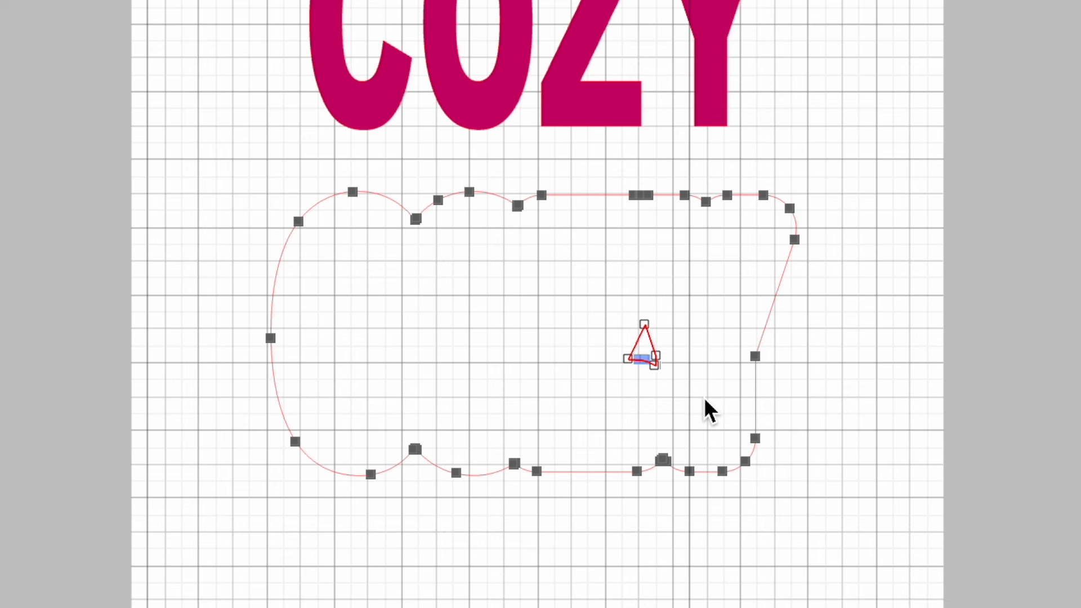
key("Delete")
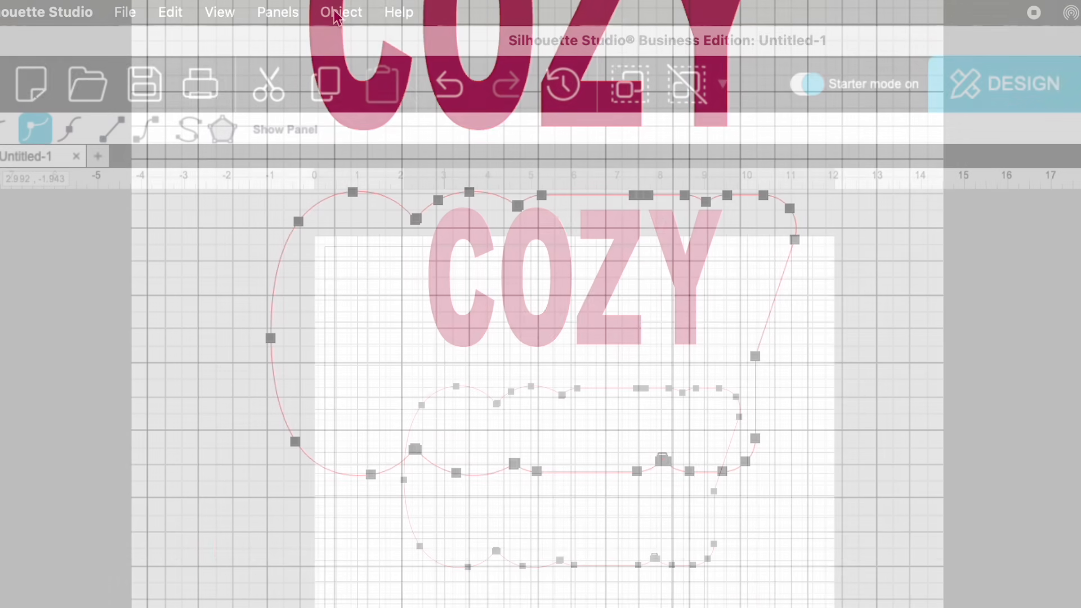
left_click(338, 13)
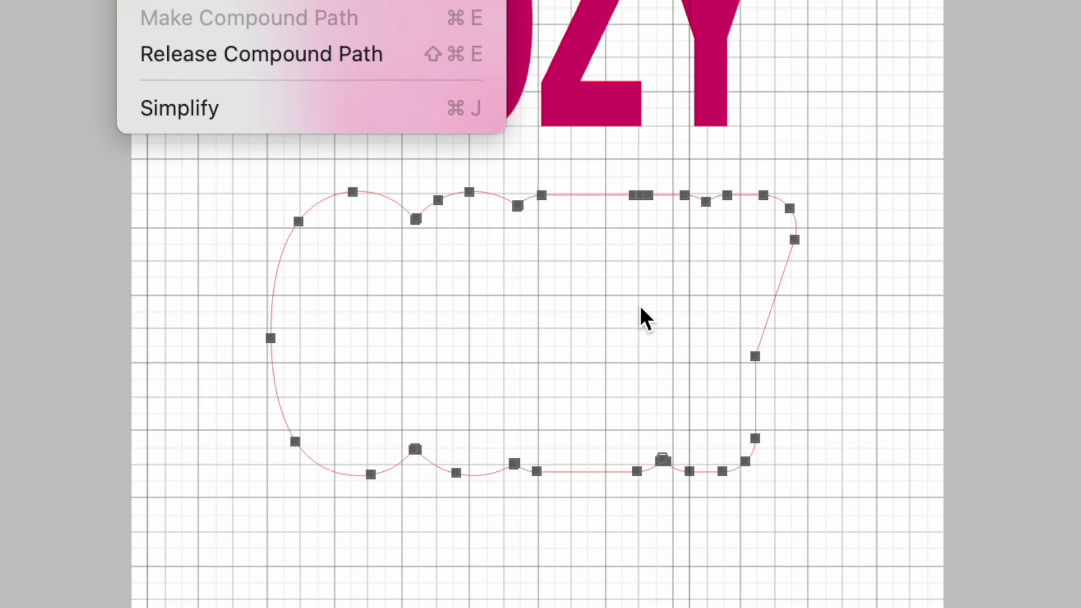
left_click(248, 115)
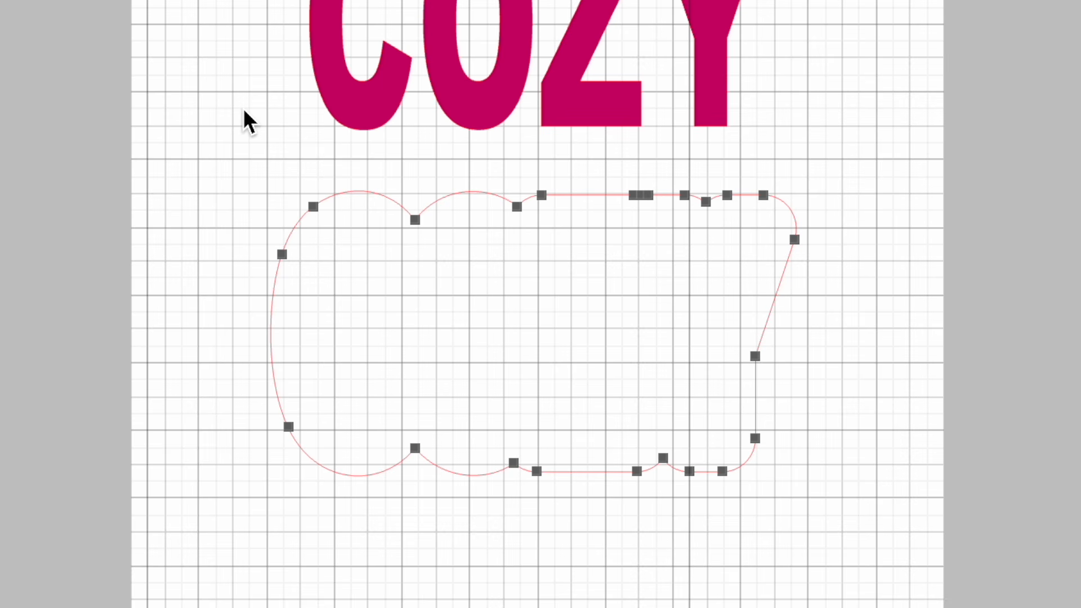
- Move the COZY lettering back over the outline and align both objects center-middle
left_click_drag(362, 107, 350, 410)
left_click_drag(204, 93, 975, 602)
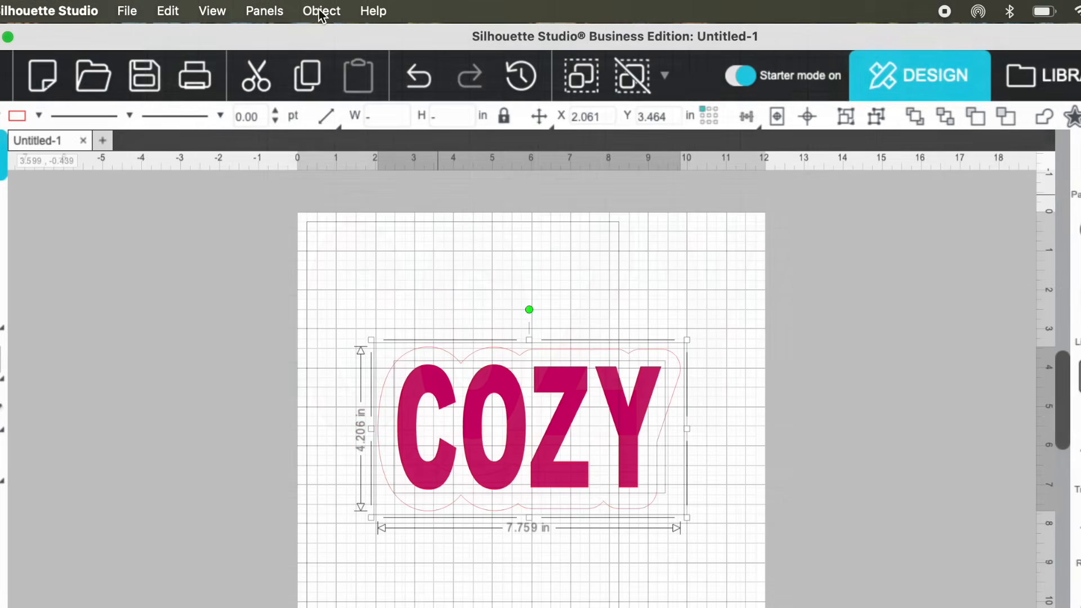
left_click(321, 10)
mouse_move(331, 85)
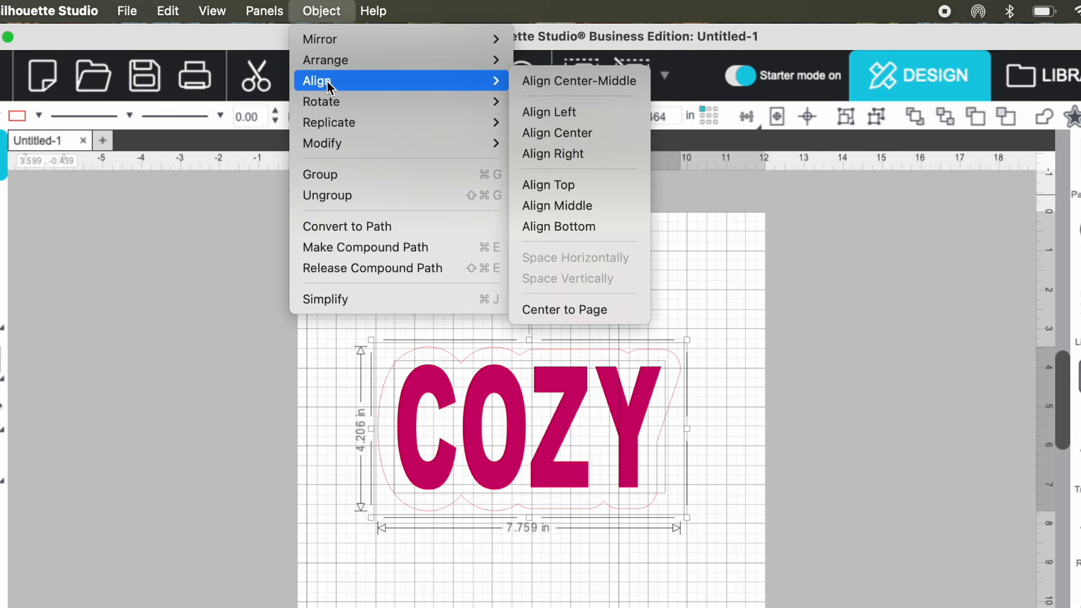
left_click(565, 83)
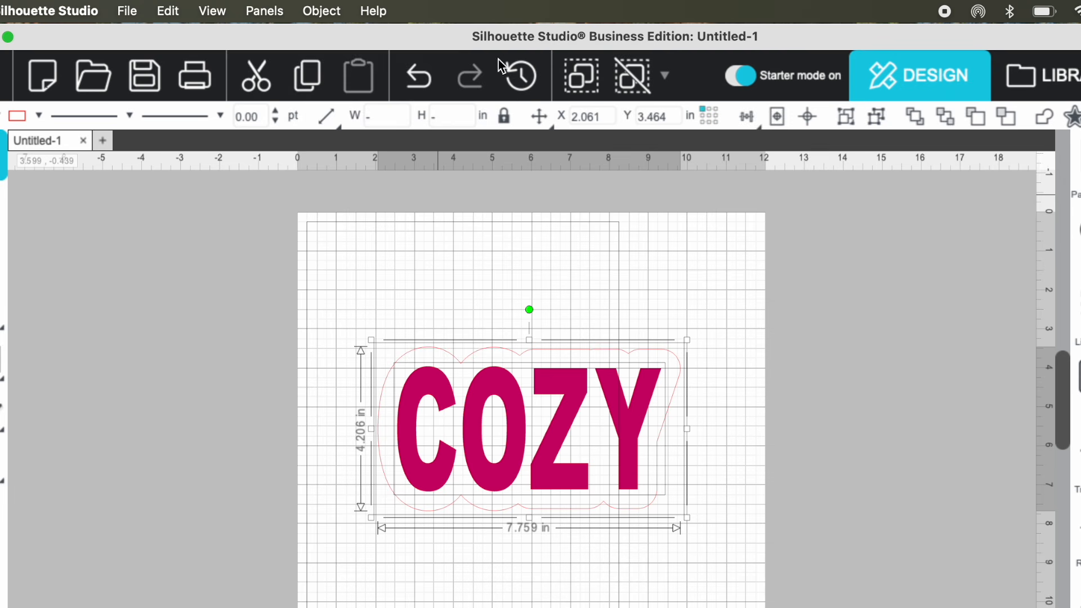
- Group the COZY lettering with its offset outline and save the design as an SVG named COZY for Double Applique
left_click(332, 11)
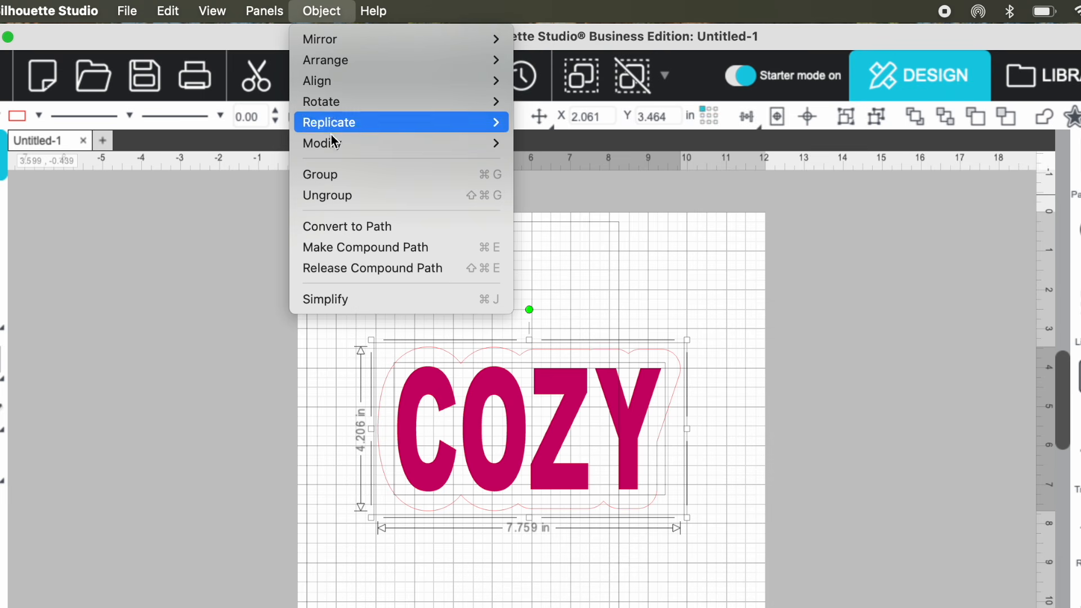
left_click(338, 173)
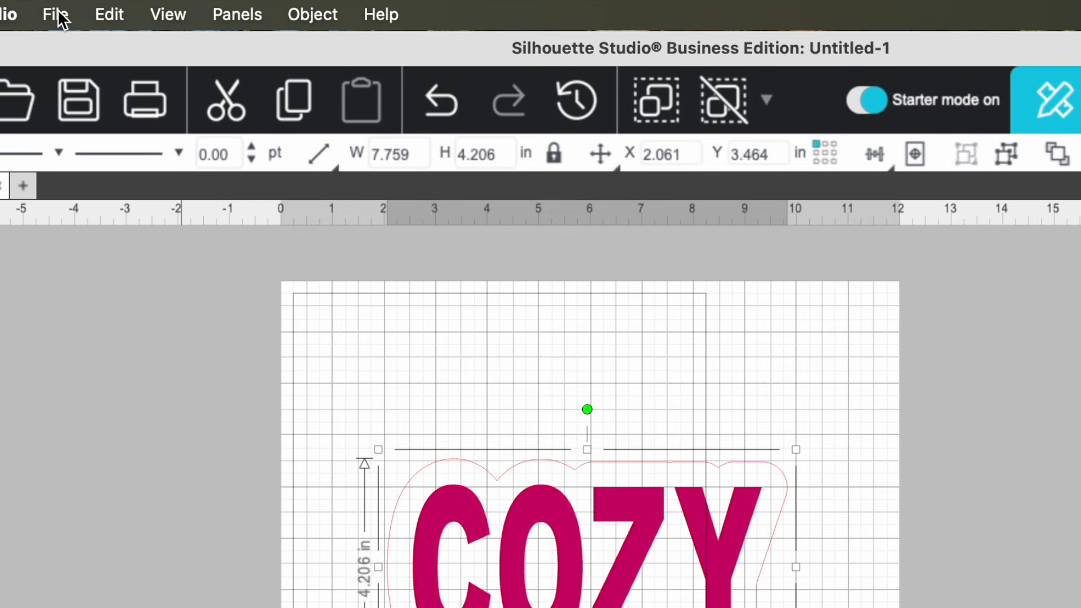
left_click(56, 14)
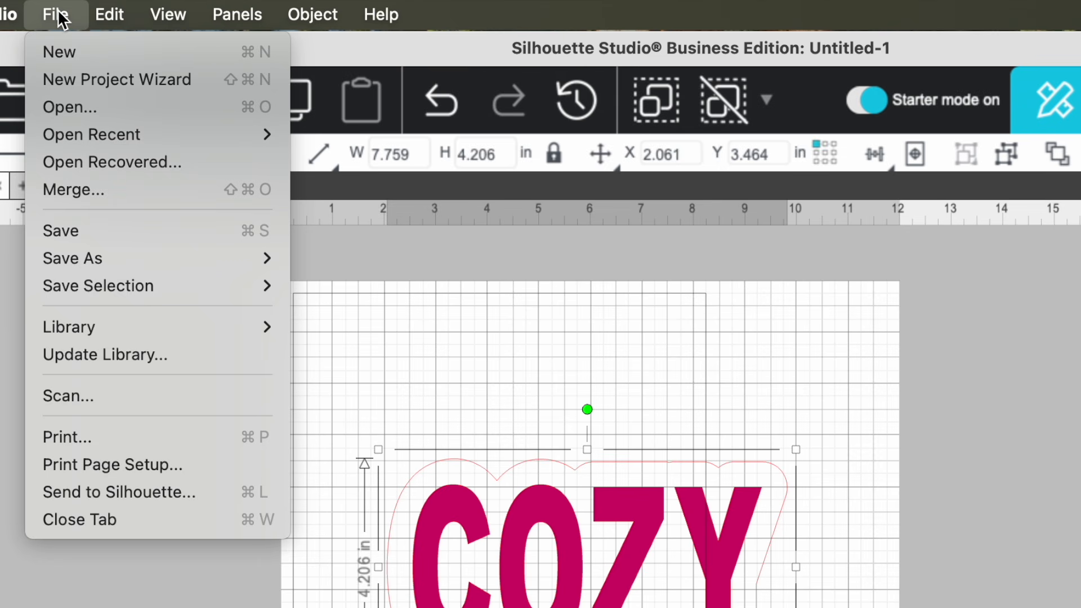
mouse_move(63, 258)
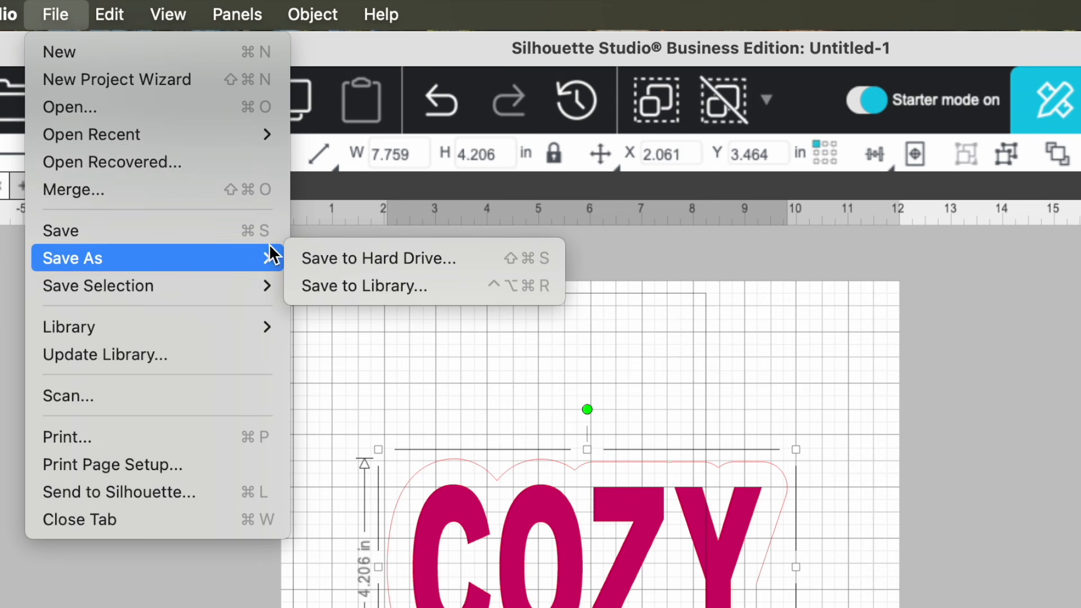
left_click(353, 259)
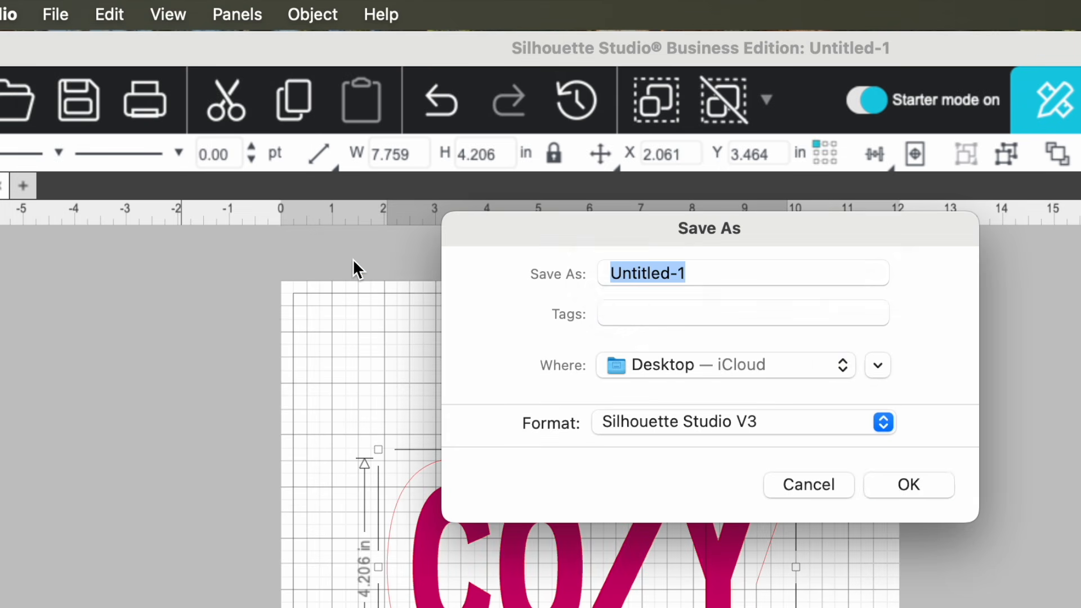
left_click(883, 421)
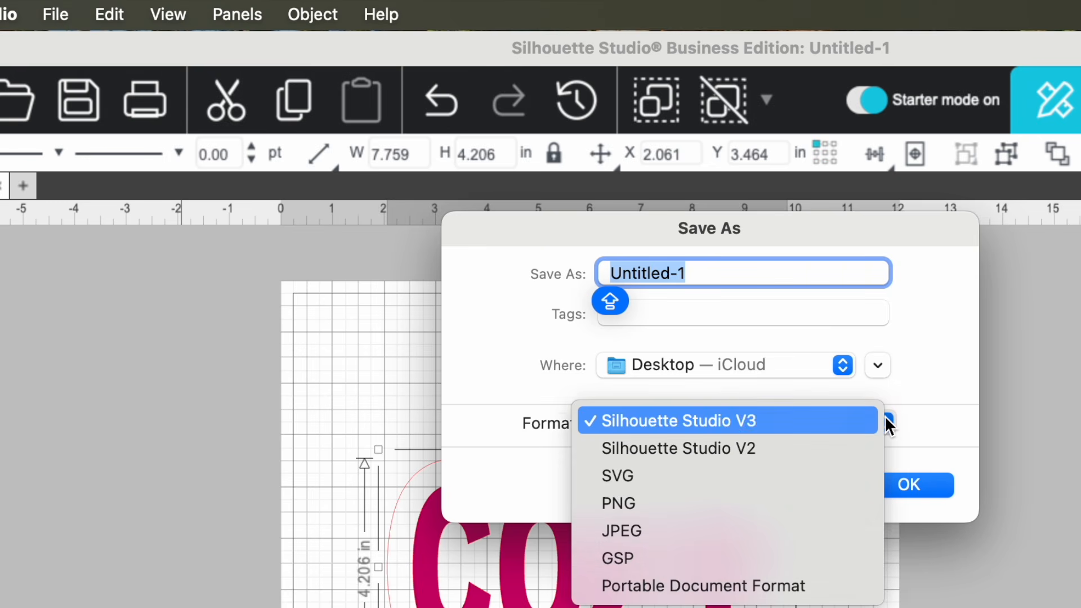
left_click(747, 475)
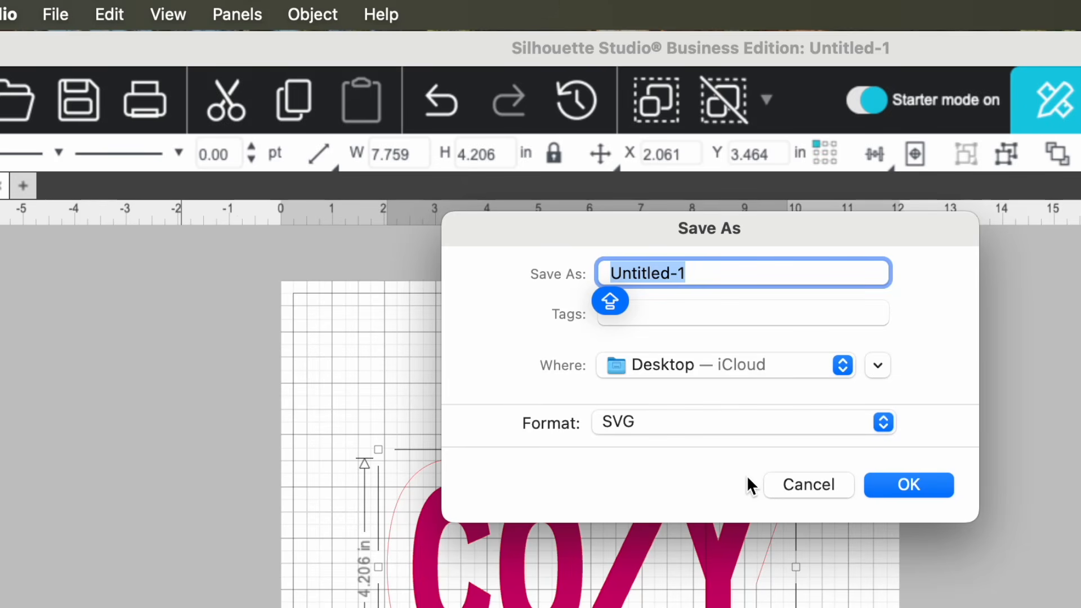
type("COZY ")
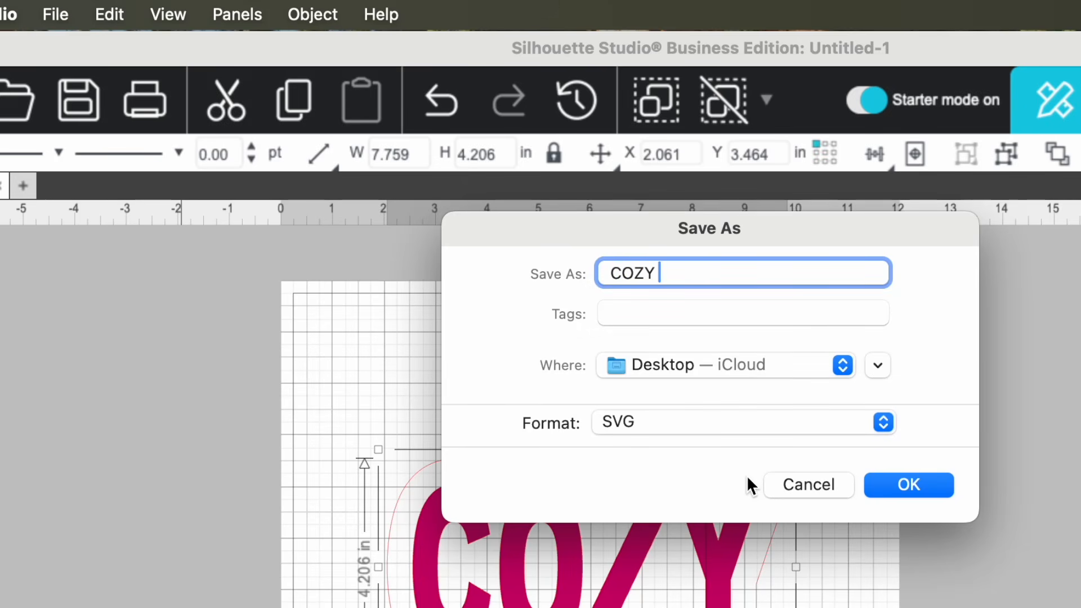
type("for Double Appli")
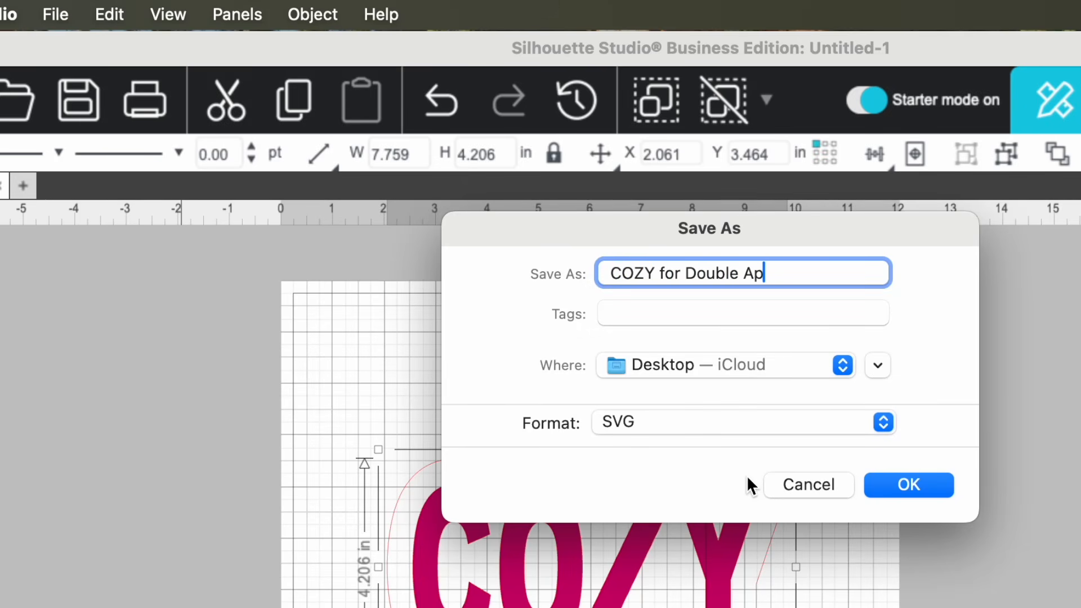
type("que")
left_click(921, 490)
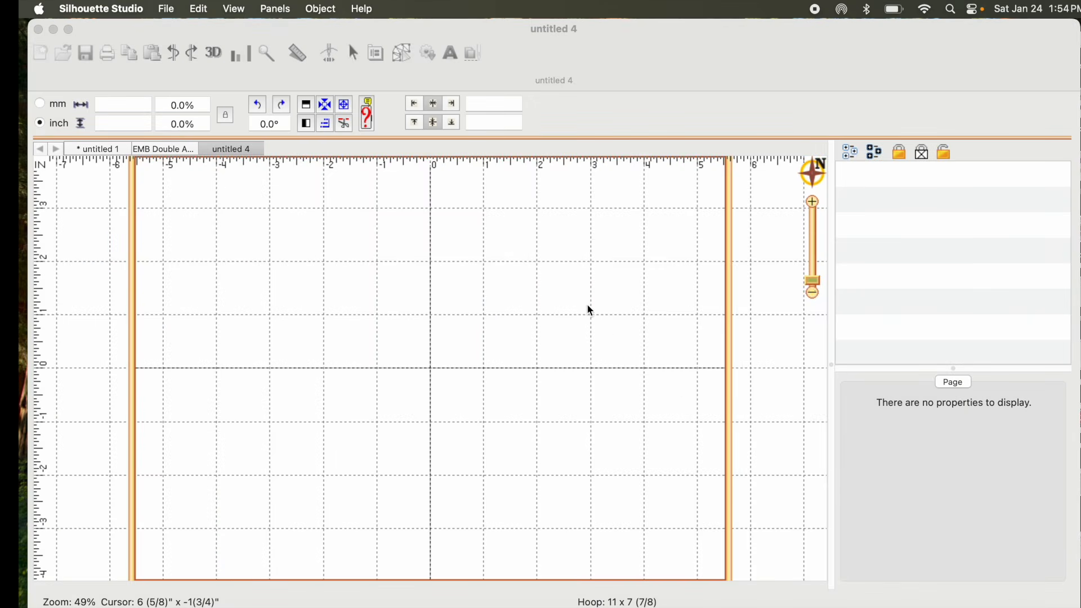
- Switch to Embrilliance and import the vector file COZY for Double Applique.svg into the untitled 4 page in Create mode
left_click(238, 153)
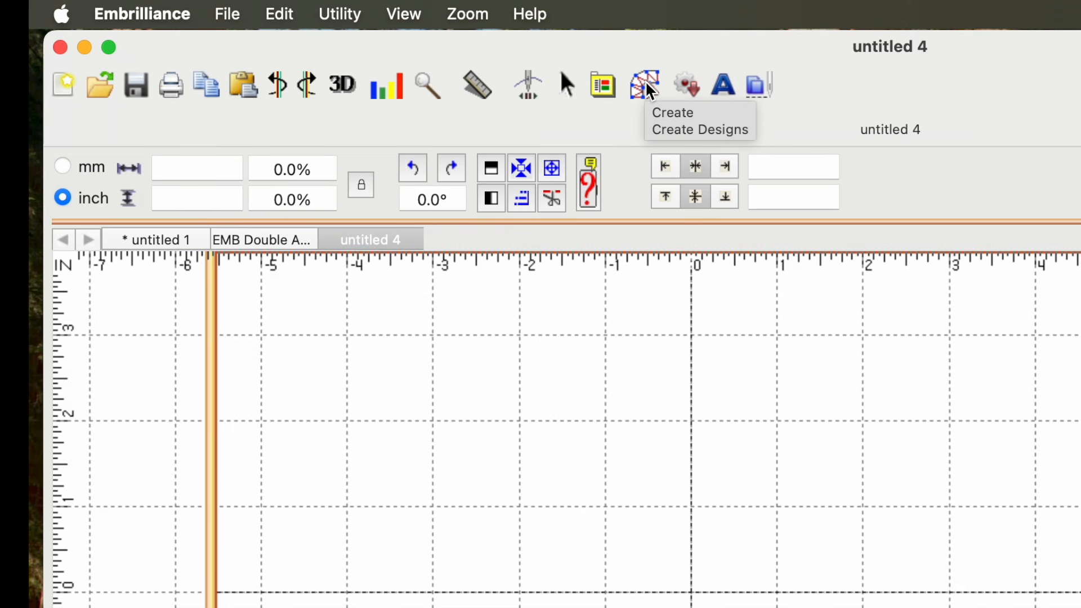
left_click(648, 87)
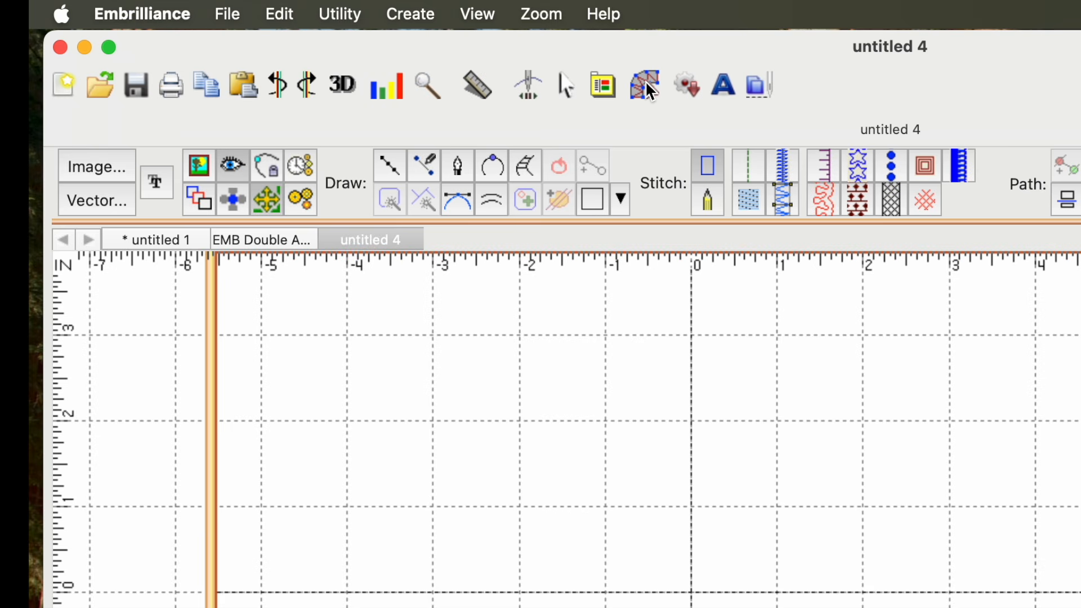
left_click(104, 202)
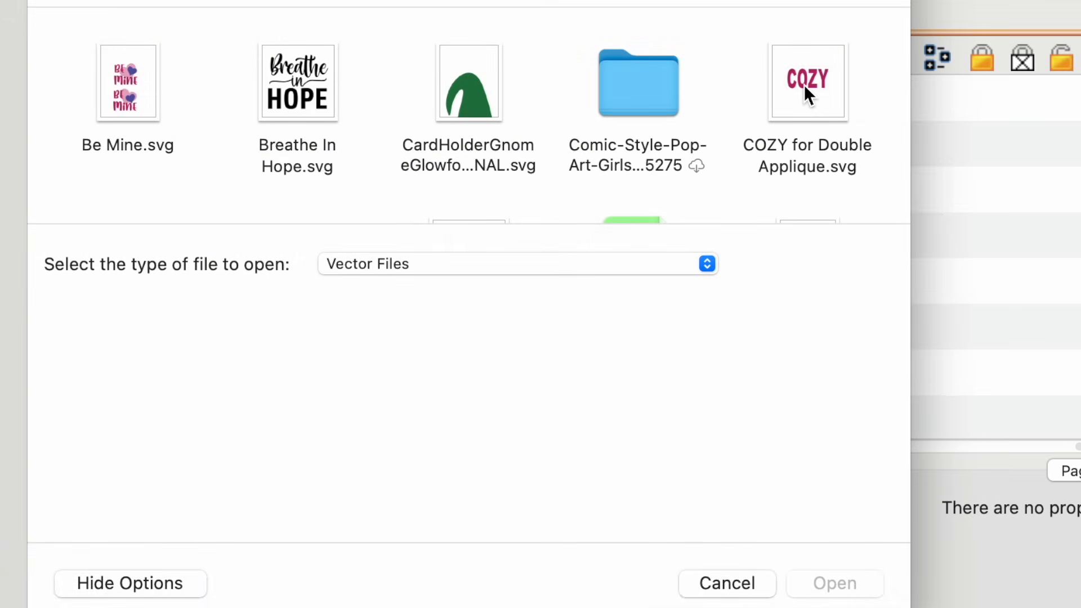
left_click(805, 89)
left_click(864, 590)
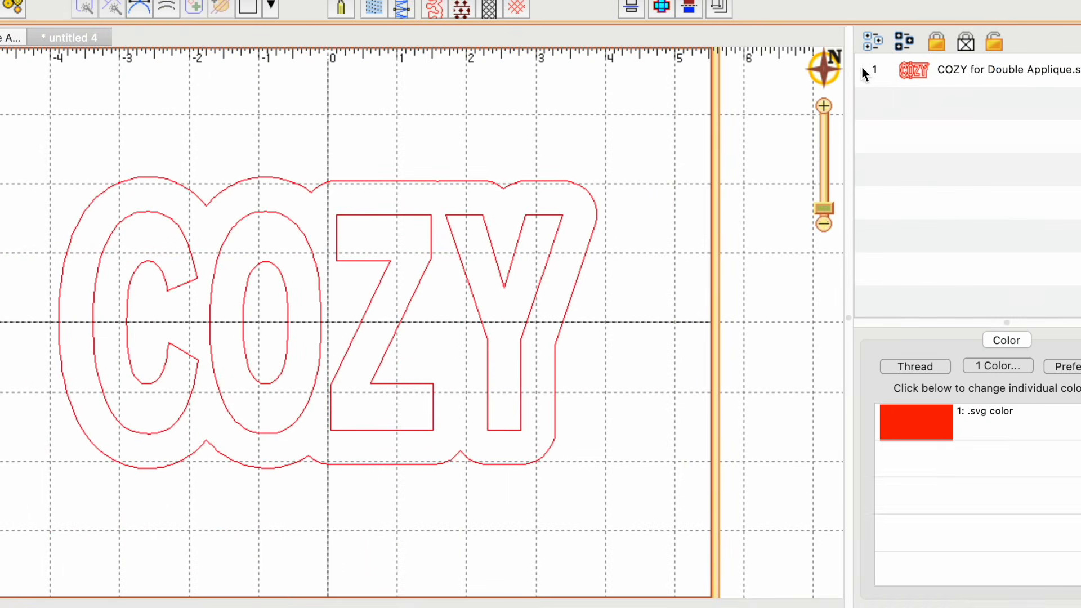
- Expand the COZY design's objects and combine the inner and outer outlines of the O into one object with a hole
left_click(864, 68)
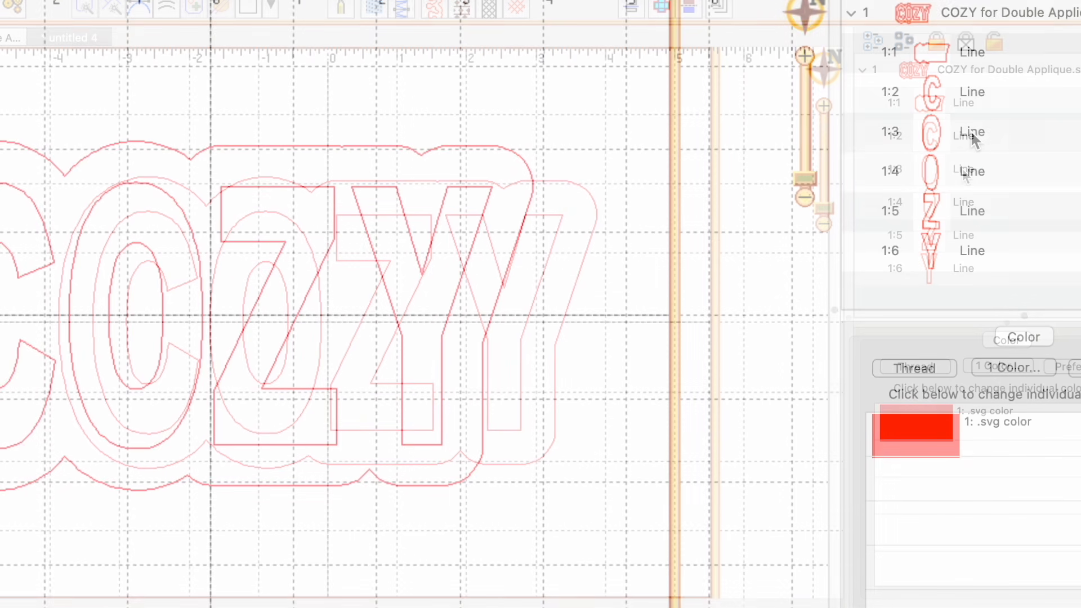
left_click(970, 130)
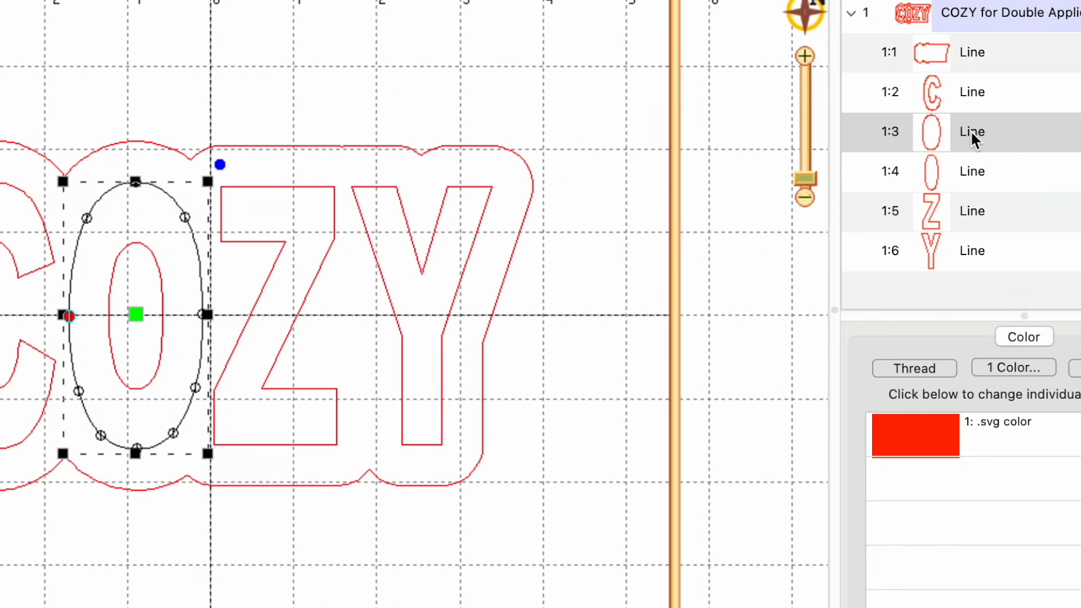
left_click(969, 170)
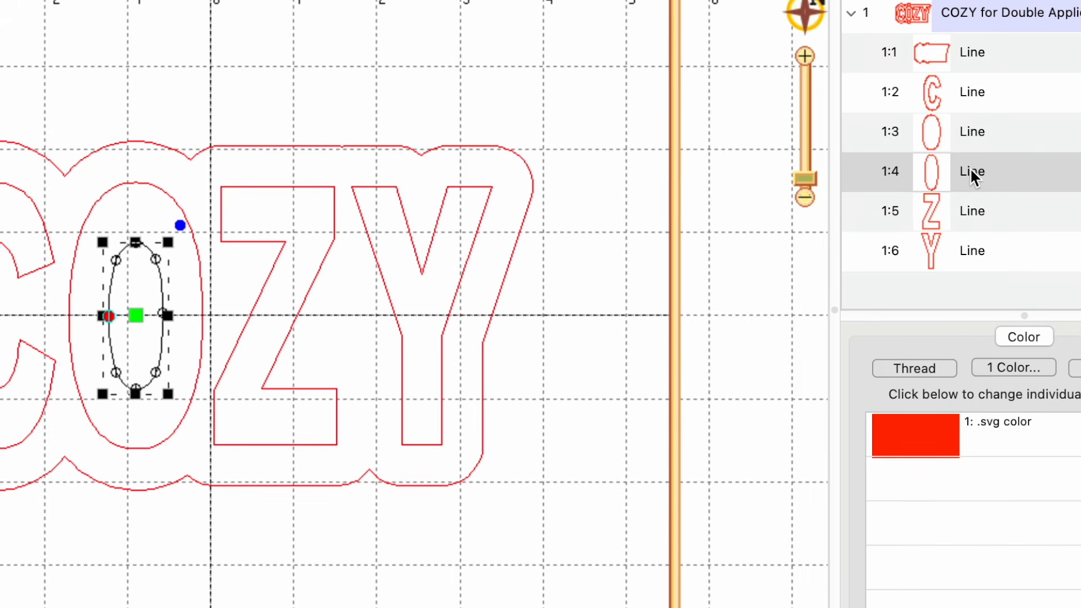
left_click(972, 128, "shift")
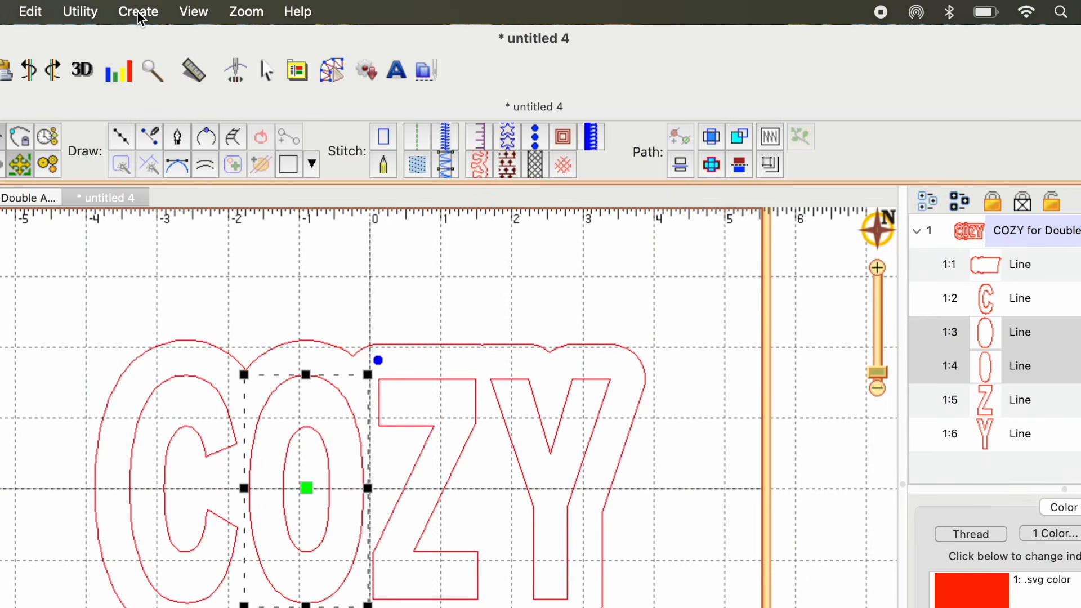
left_click(139, 11)
mouse_move(148, 43)
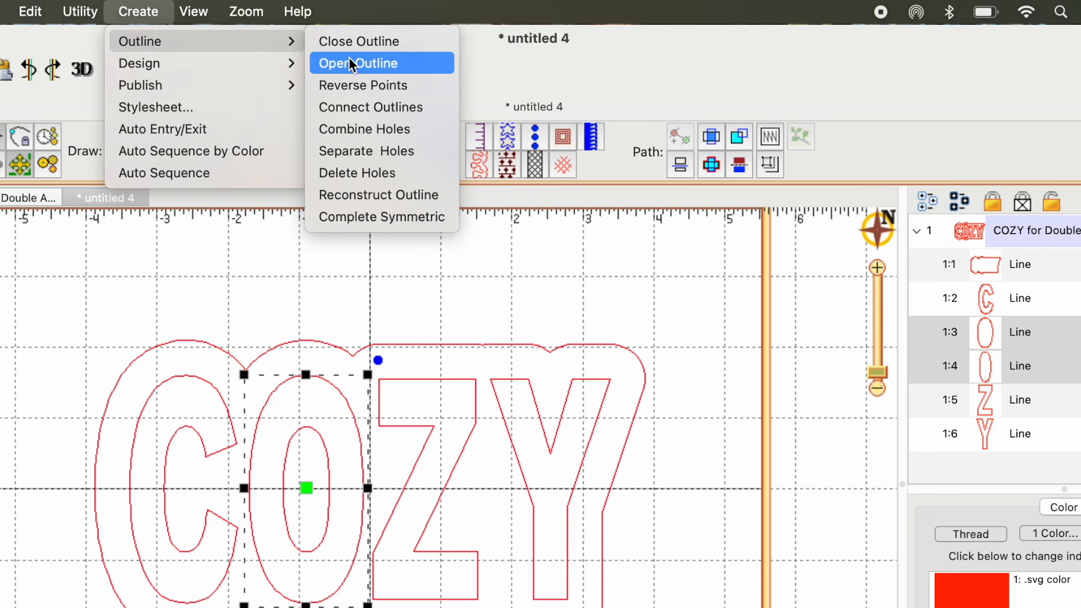
left_click(365, 130)
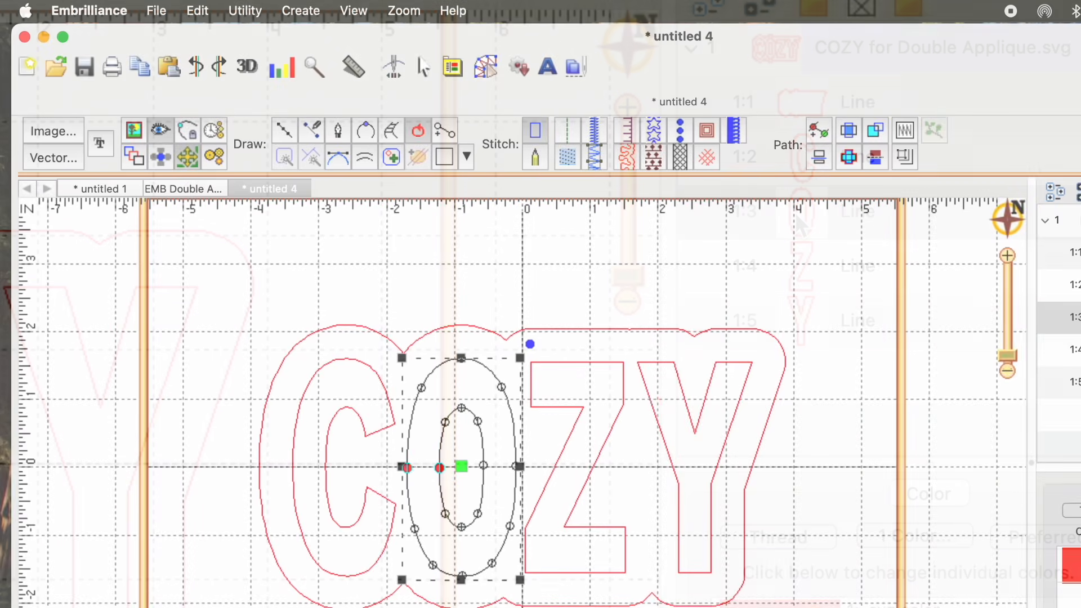
- Convert the outer offset outline around COZY to an applique with a Satin border
left_click(1072, 253)
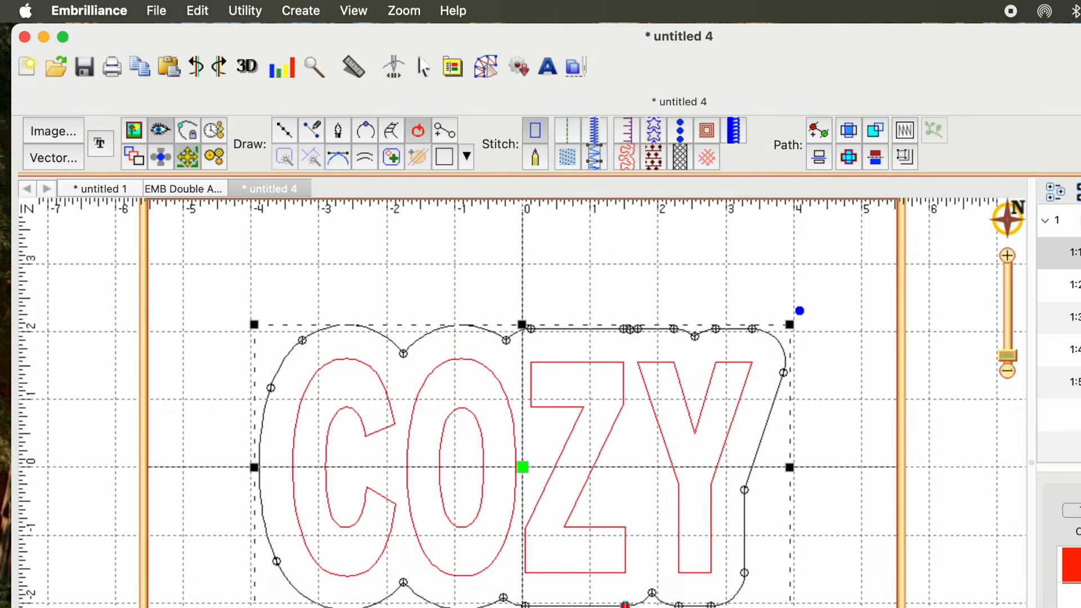
left_click(628, 134)
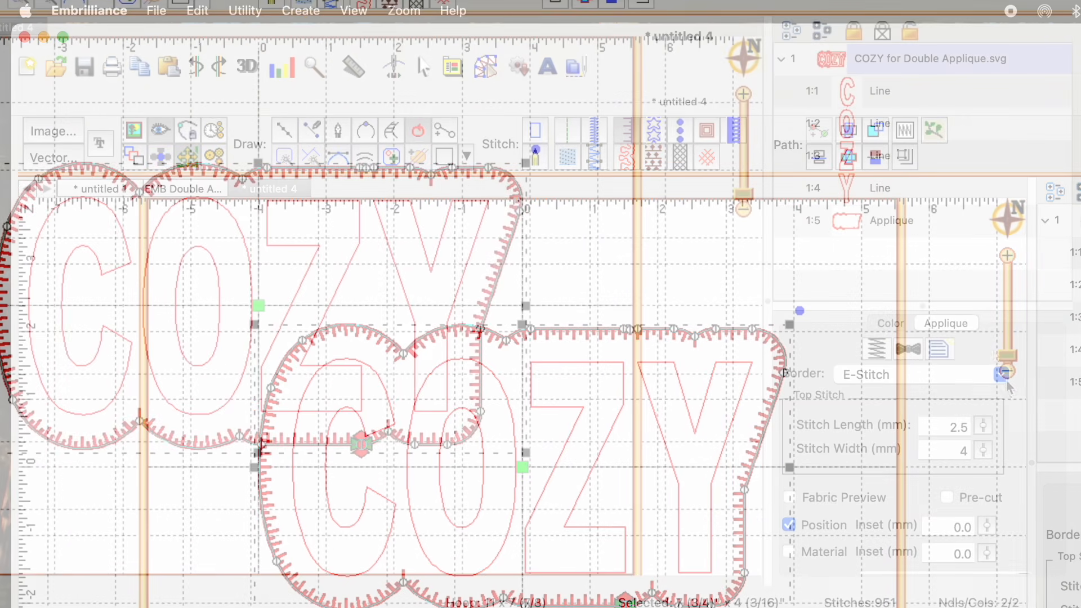
left_click(1080, 536)
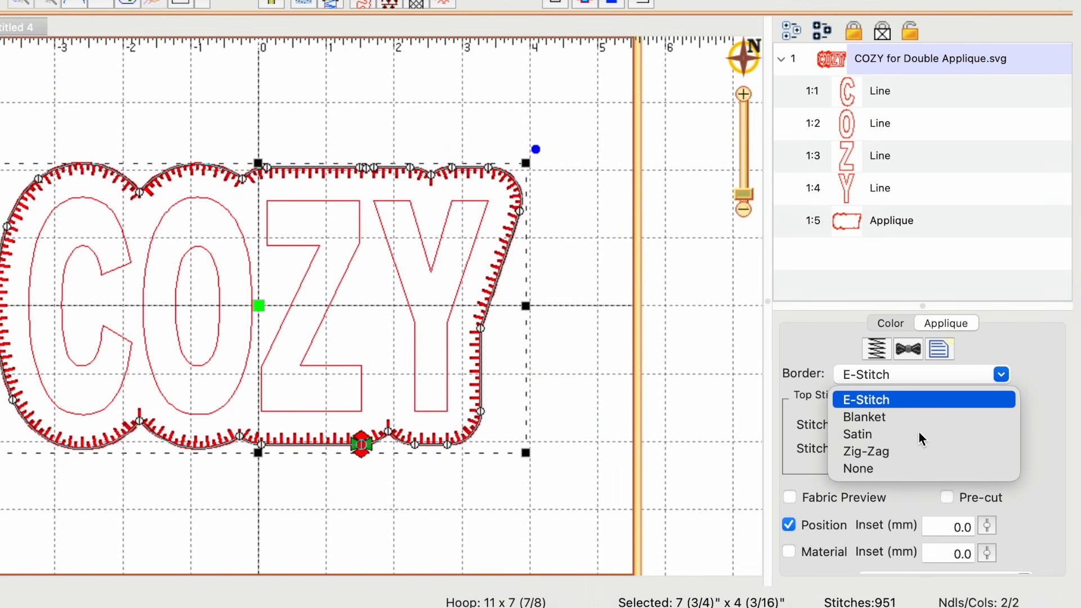
left_click(918, 434)
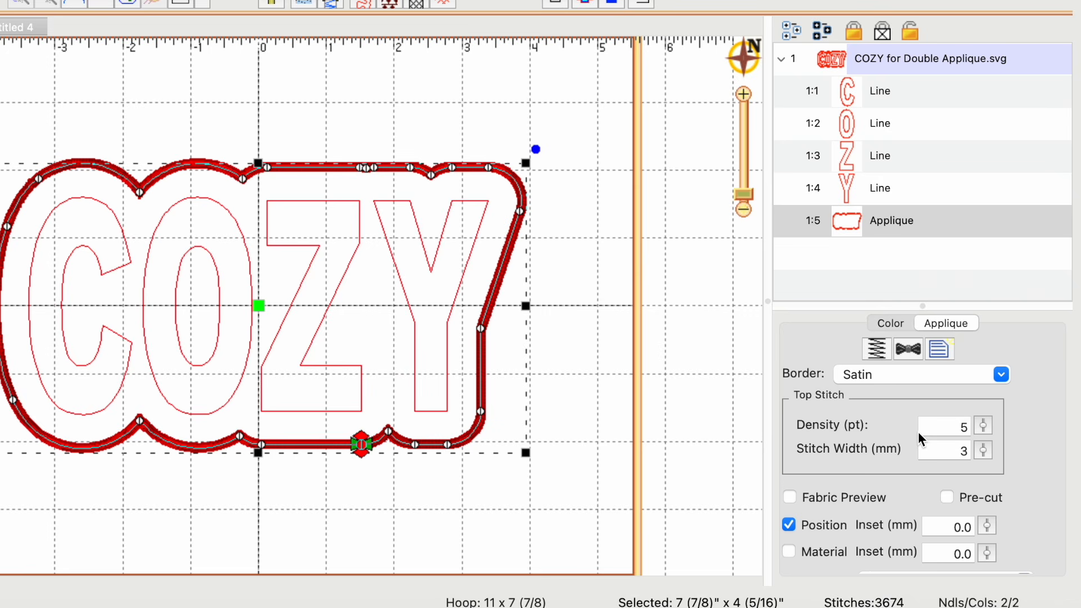
- Set the applique's satin stitch width to 5.0 mm and enable its Fabric Preview and Material options
left_click(985, 451)
left_click_drag(983, 438, 983, 360)
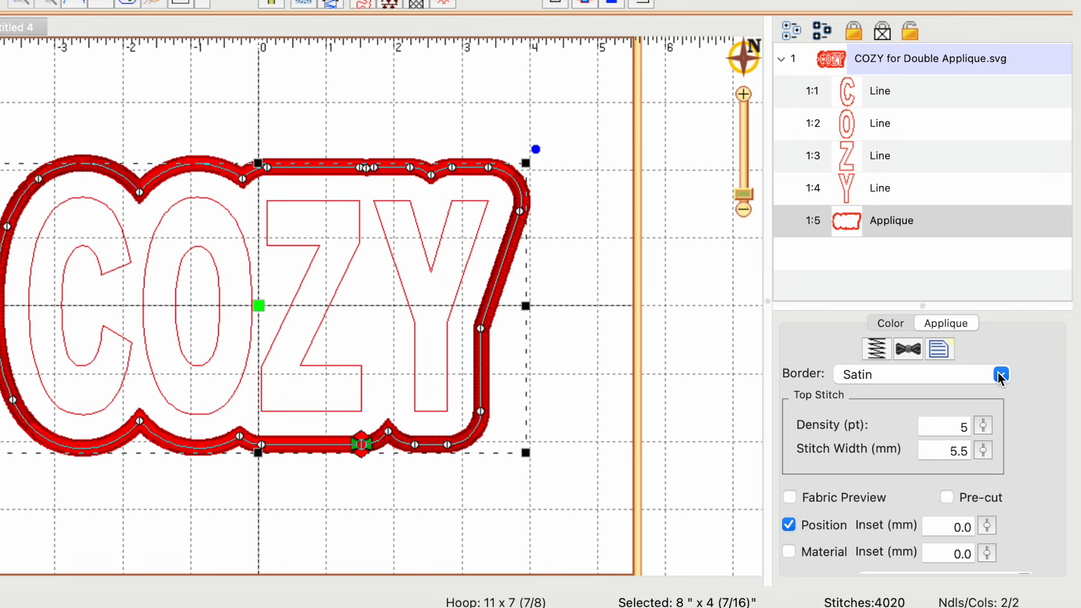
left_click(985, 447)
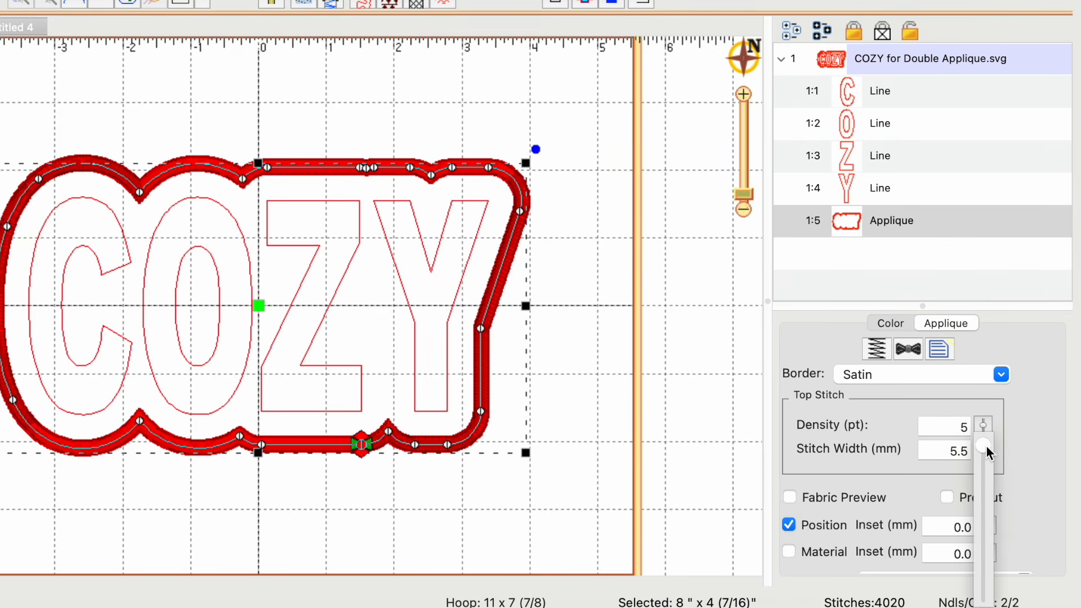
left_click_drag(986, 444, 985, 463)
left_click(790, 498)
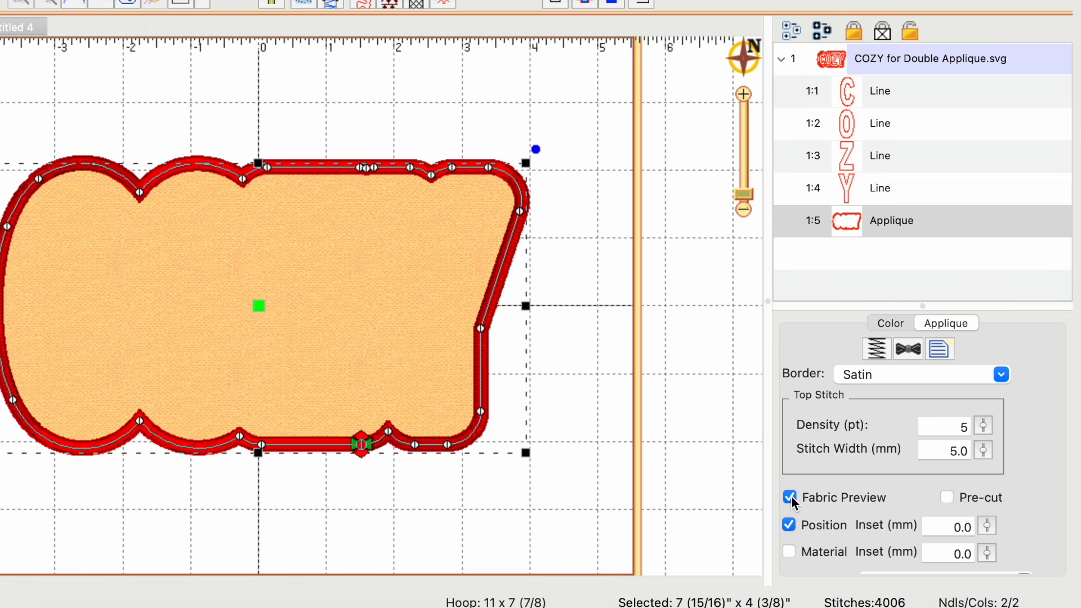
left_click(790, 551)
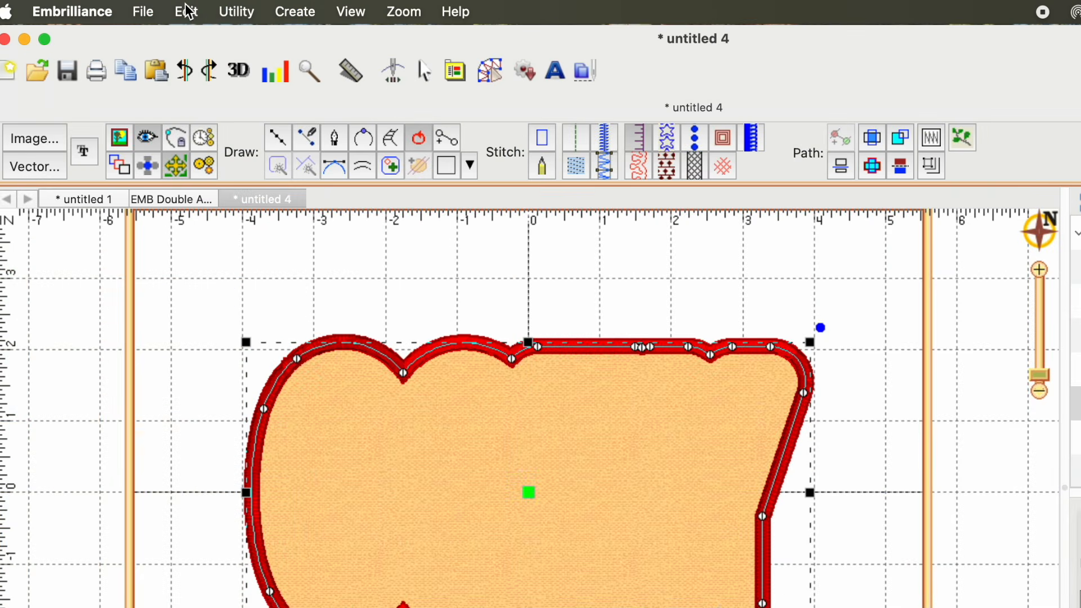
- Move the outline applique first in the stitching sequence, ahead of the letter outlines
left_click(188, 12)
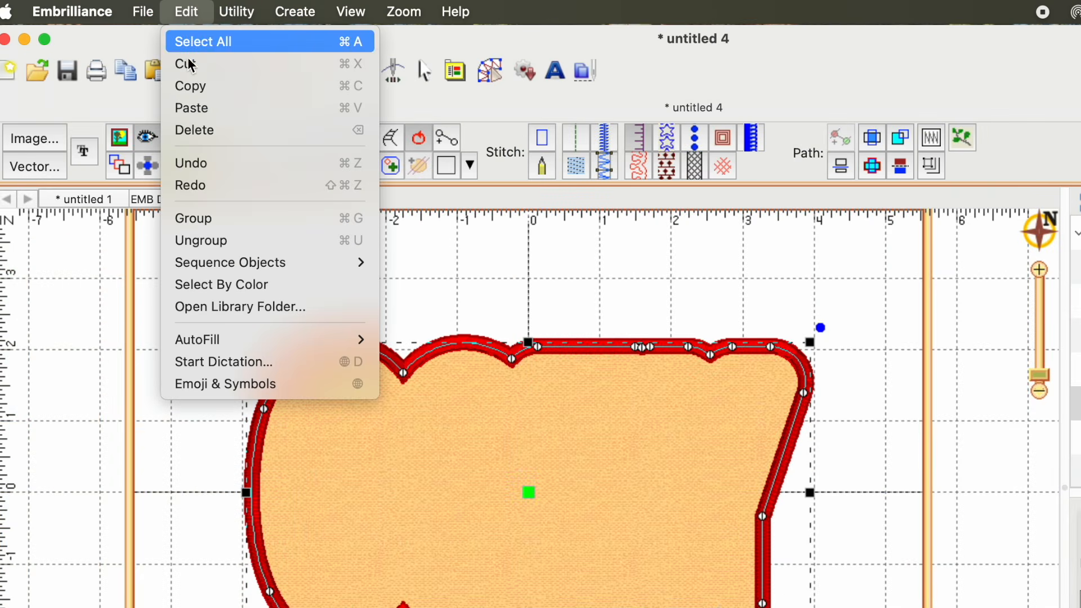
mouse_move(255, 265)
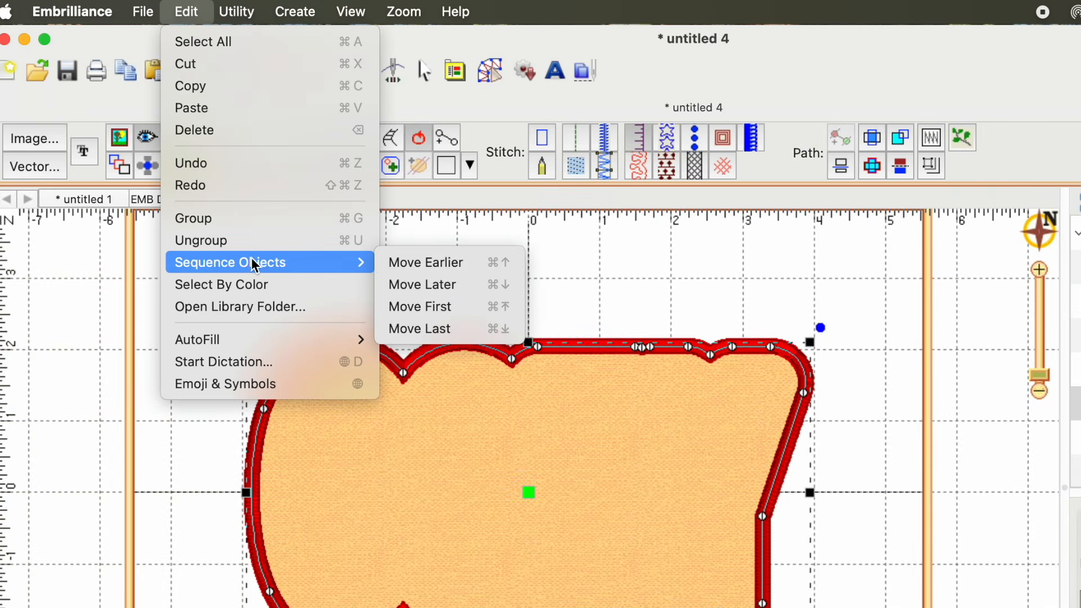
left_click(436, 308)
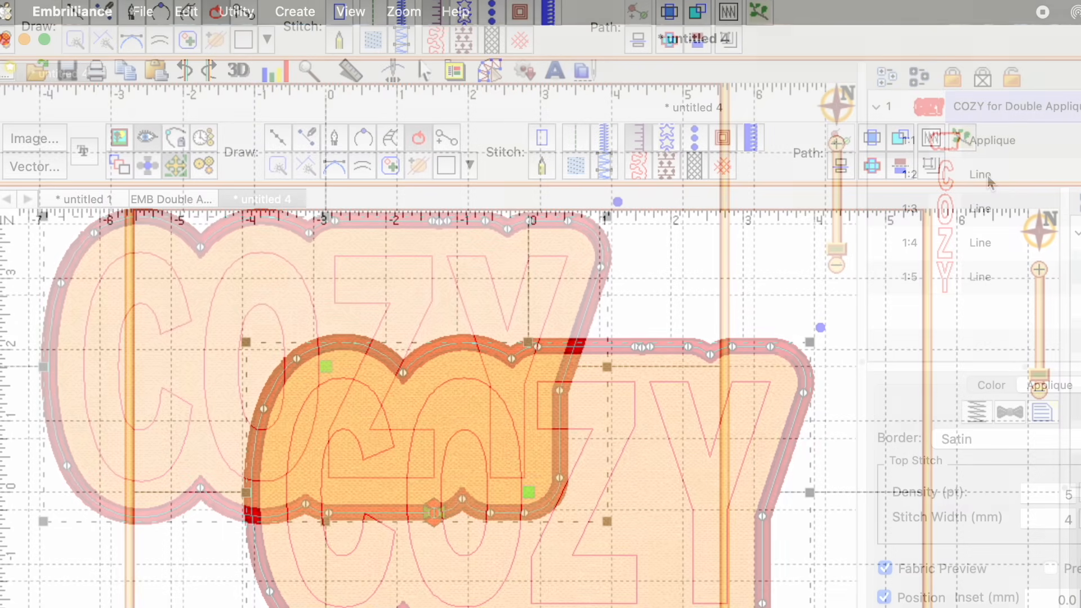
- Select the C, O, Z and Y letter outlines together, without the outer applique, and group them
left_click(986, 176)
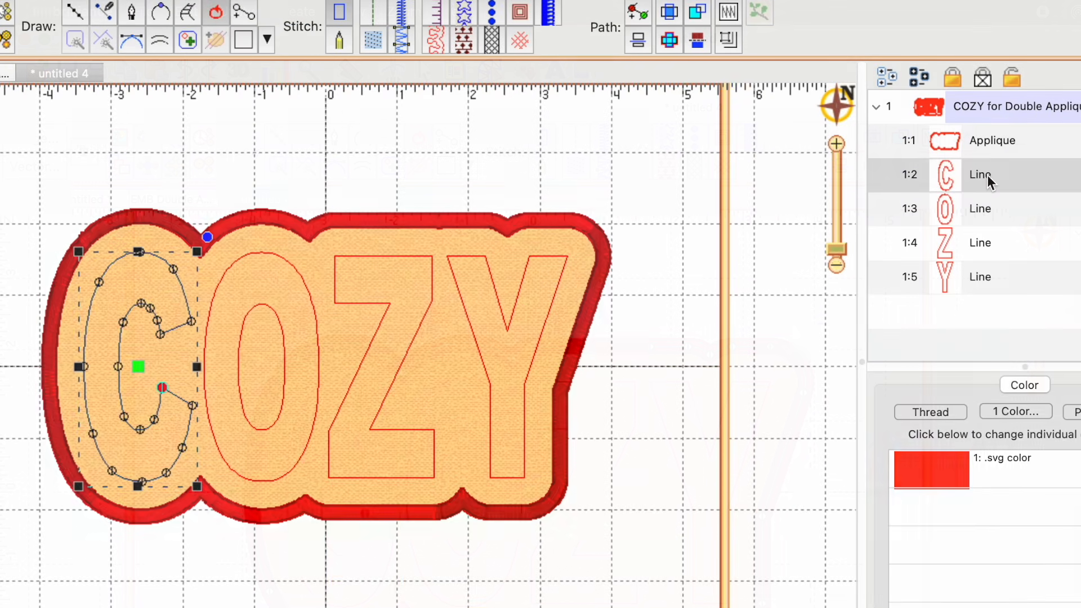
left_click(986, 208, "shift")
left_click(985, 244, "shift")
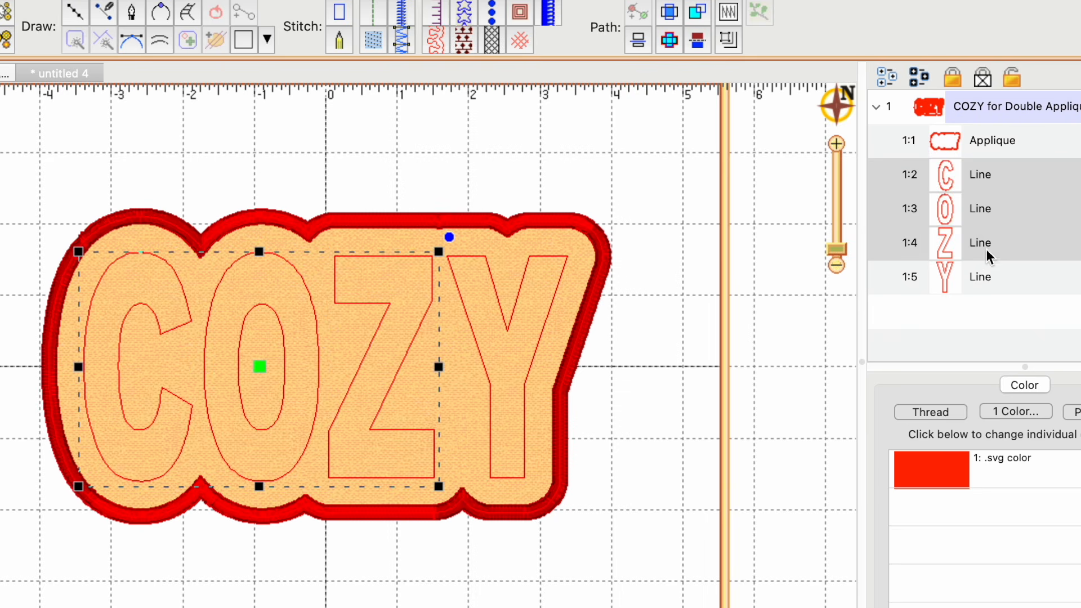
left_click(984, 280, "shift")
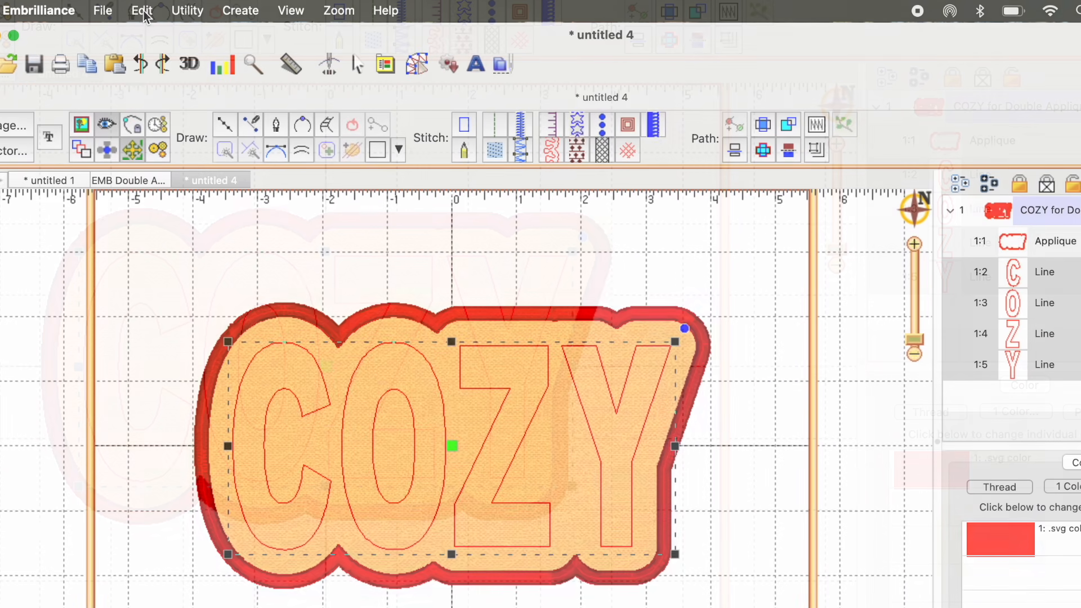
left_click(142, 10)
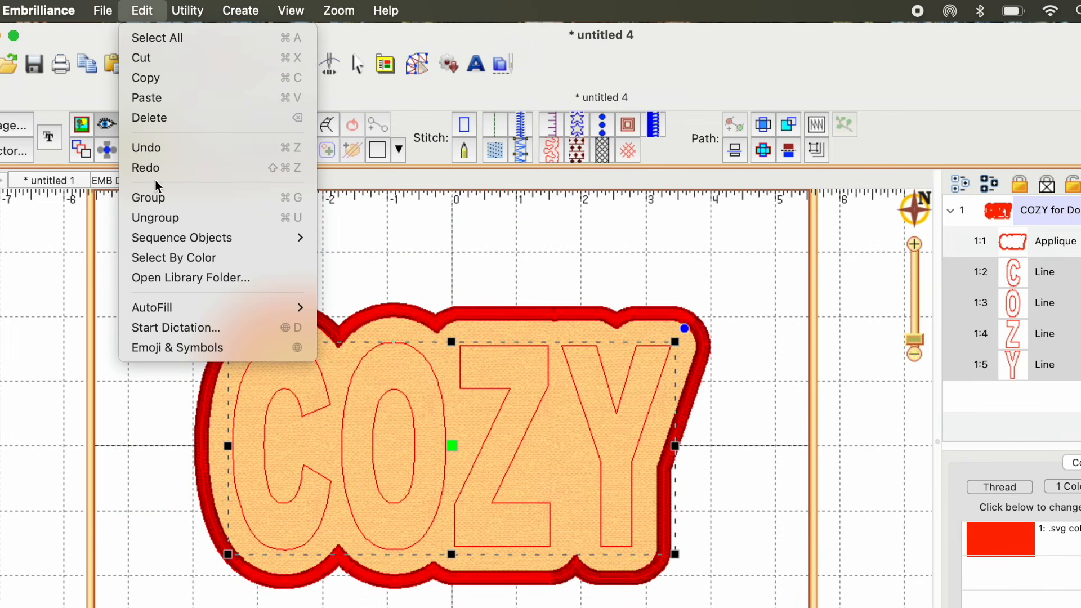
left_click(160, 197)
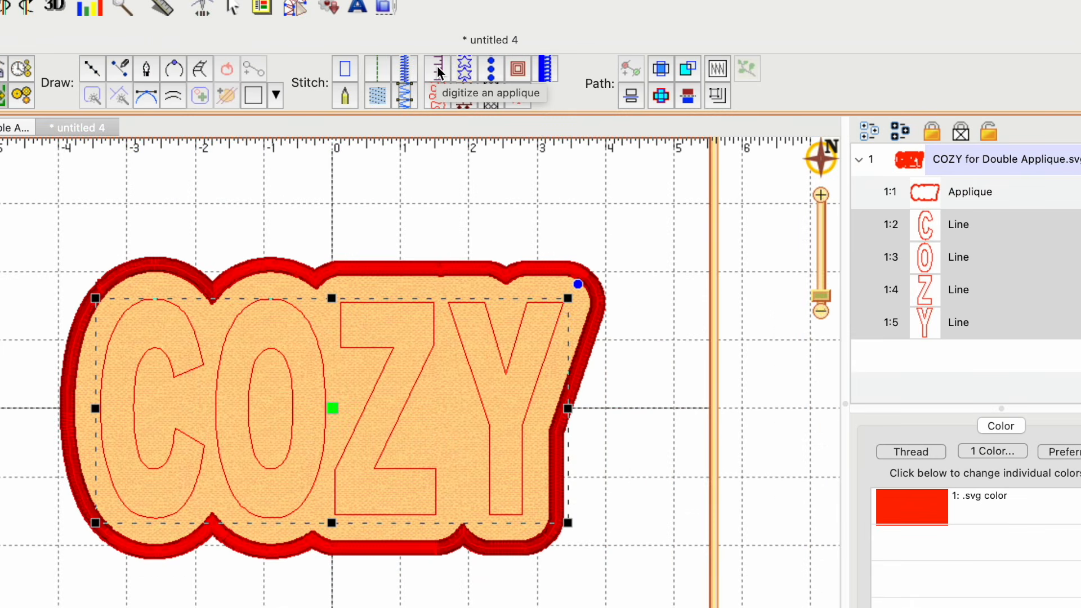
- Convert the selected C, O, Z and Y outlines to appliques with a Satin border and adjust their stitch width
left_click(437, 67)
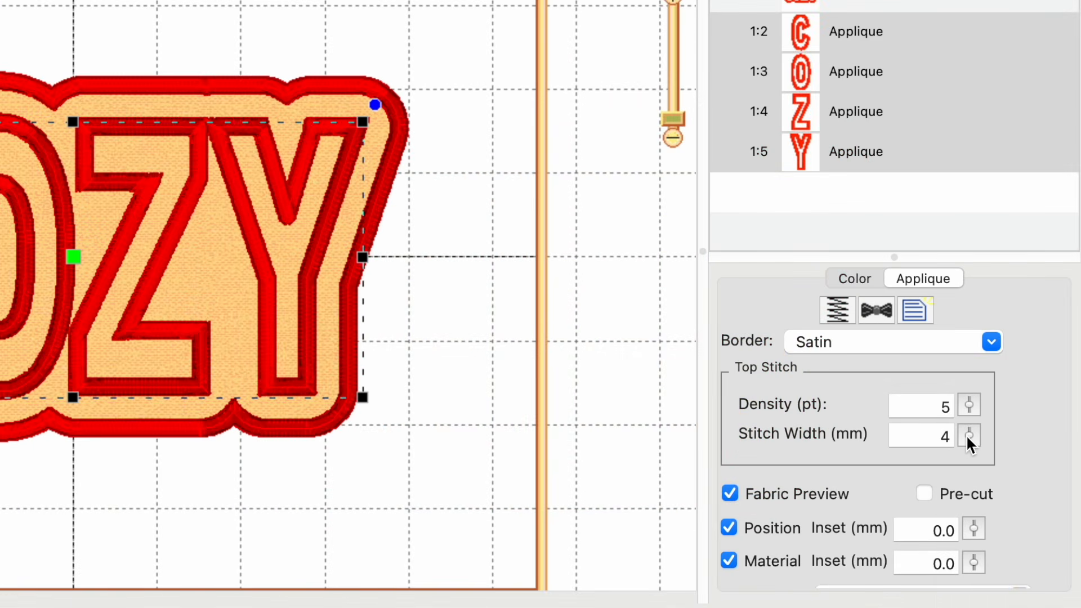
left_click_drag(965, 434, 972, 458)
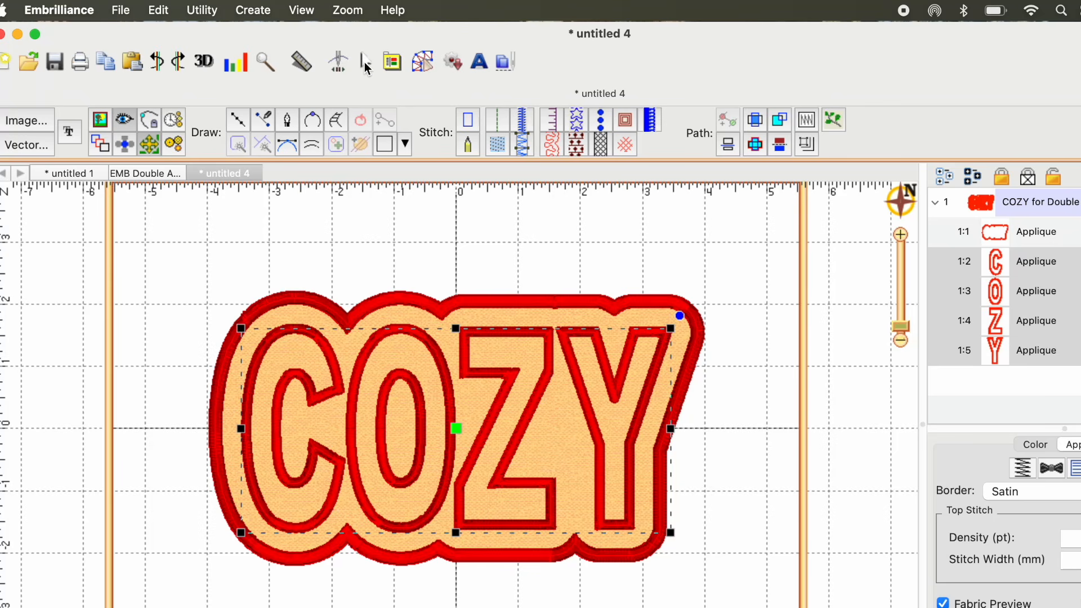
- Select the whole COZY design and run through its stitch simulation to check the applique sequence
left_click(366, 62)
mouse_move(174, 237)
left_mouse_down()
mouse_move(409, 599)
mouse_move(732, 603)
left_mouse_up()
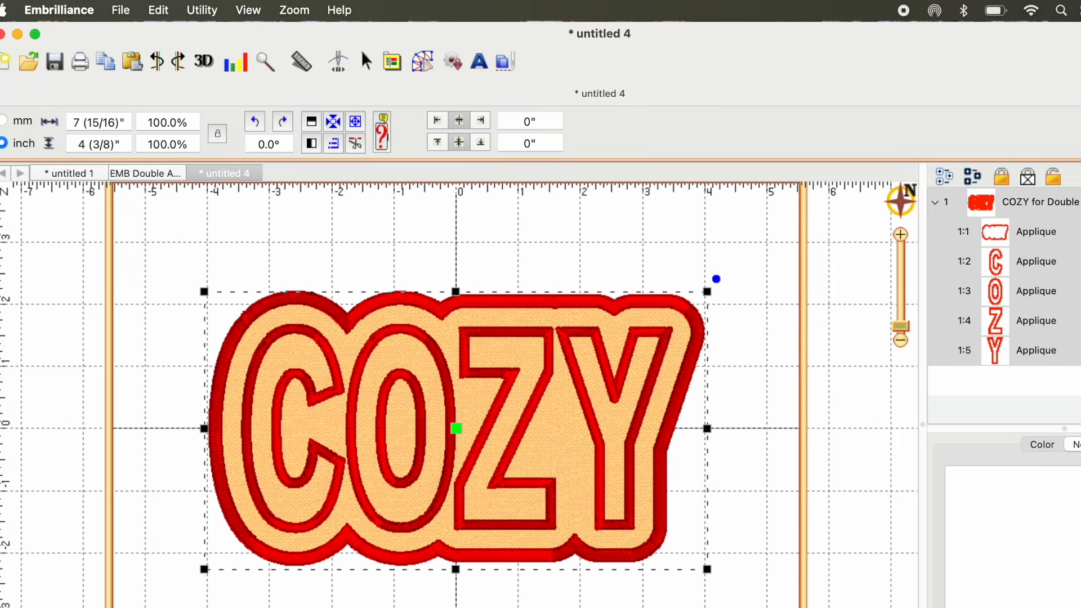
left_click(201, 10)
left_click(199, 37)
left_click(337, 62)
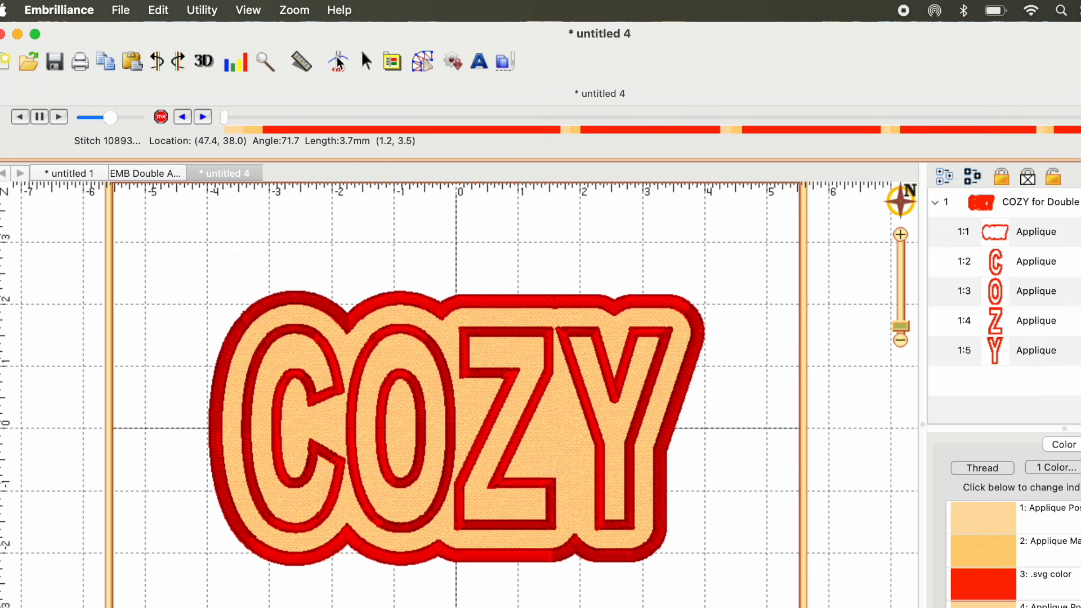
left_click(229, 120)
mouse_move(229, 119)
left_mouse_down()
mouse_move(571, 117)
mouse_move(584, 98)
mouse_move(945, 133)
mouse_move(1078, 121)
left_mouse_up()
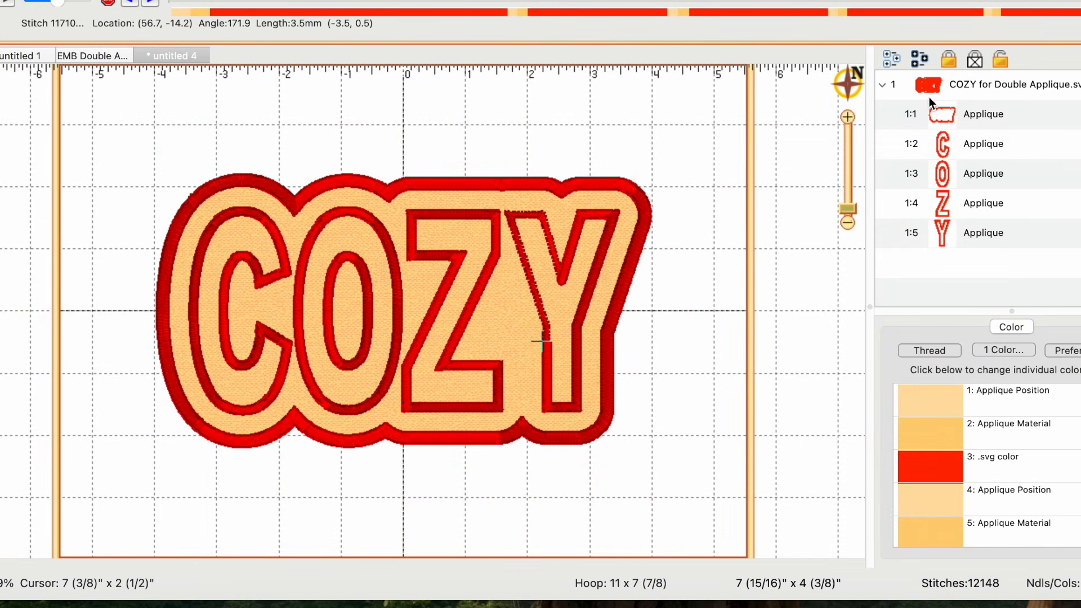
- Set the outer outline applique's position stitch color to Madeira Poly 1647 Mantis
left_click(980, 114)
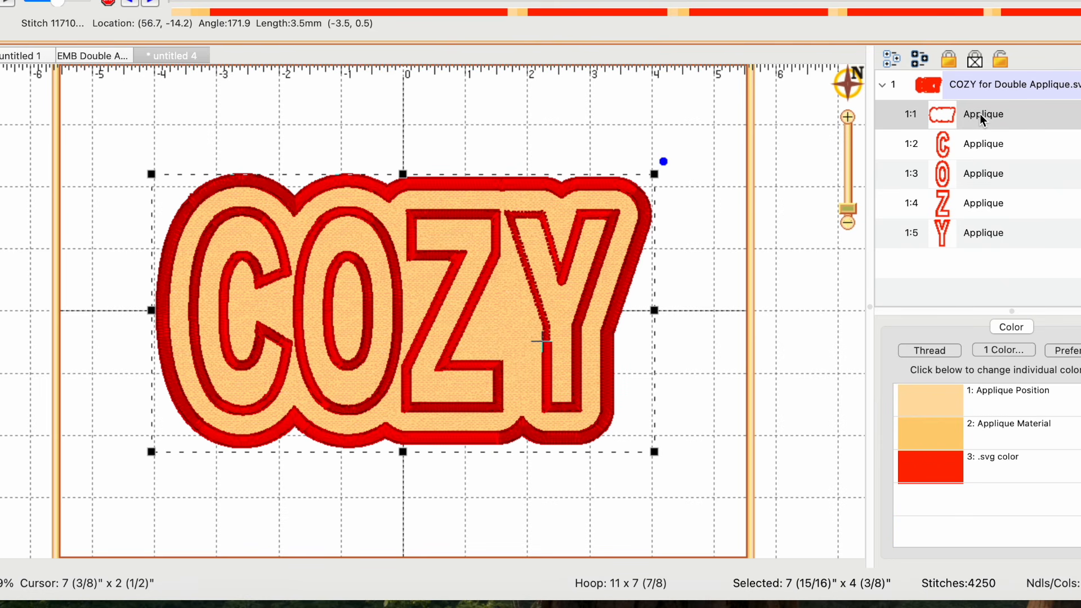
left_click(944, 401)
scroll(239, 394, "down", 10)
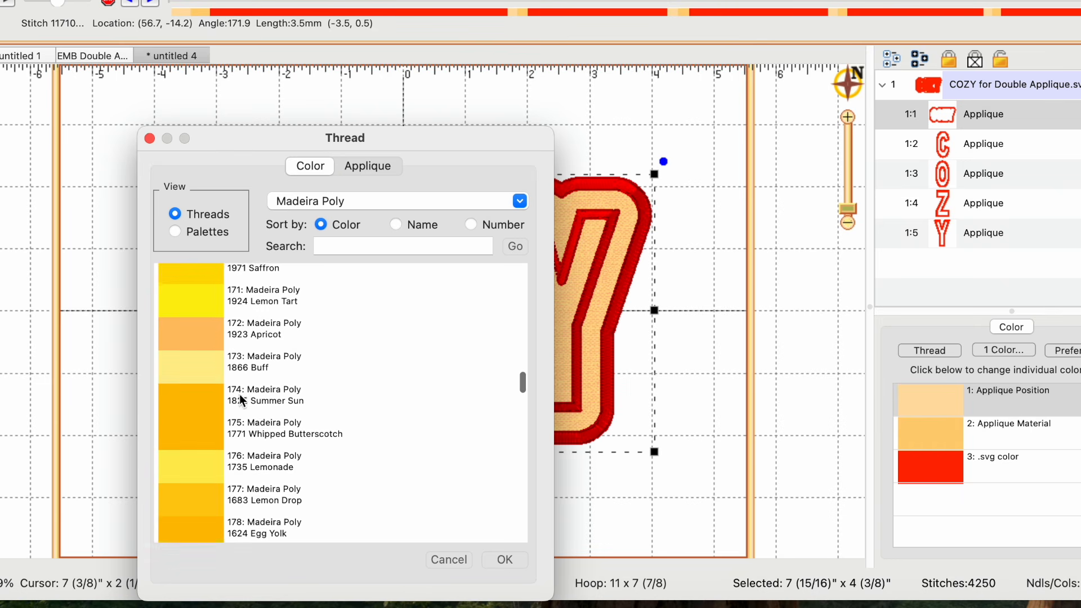
scroll(239, 394, "down", 4)
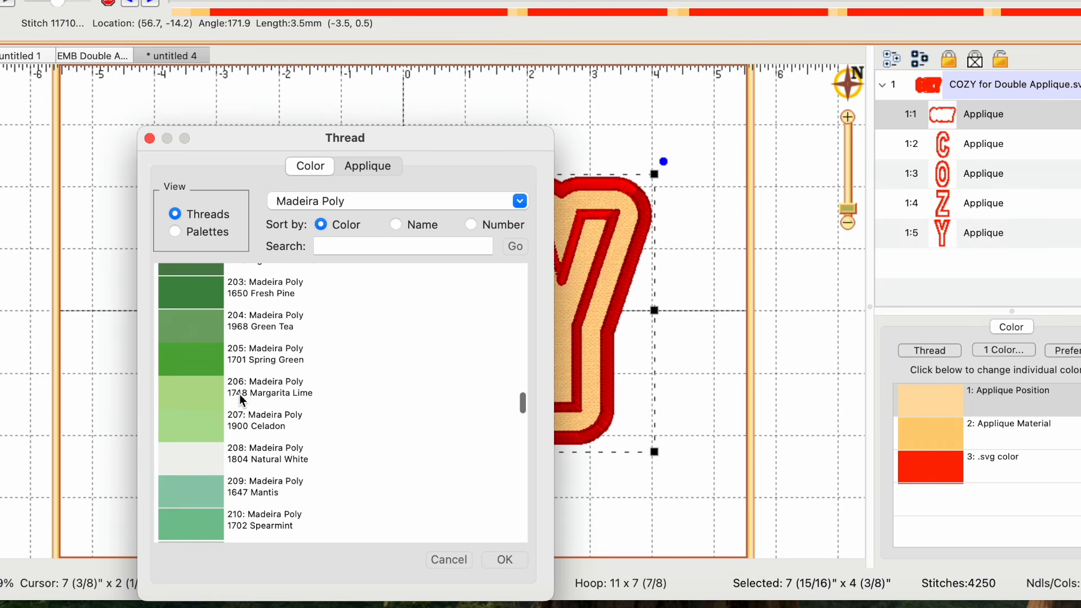
left_click(200, 487)
left_click(512, 561)
- Set the outer outline applique's material stitch color to Madeira Poly 1968 Green Tea
left_click(929, 432)
scroll(258, 143, "down", 10)
left_click(256, 274)
left_click(529, 350)
- Change the outer outline applique's satin border to a green Madeira Poly thread
left_click(925, 469)
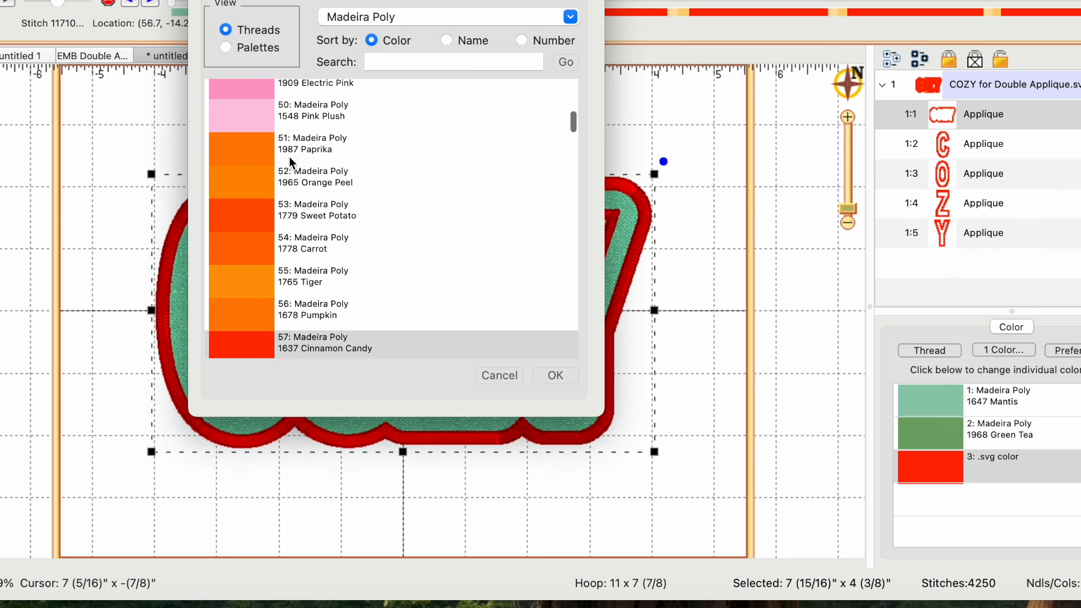
left_click(224, 43)
left_click(241, 260)
left_click(555, 374)
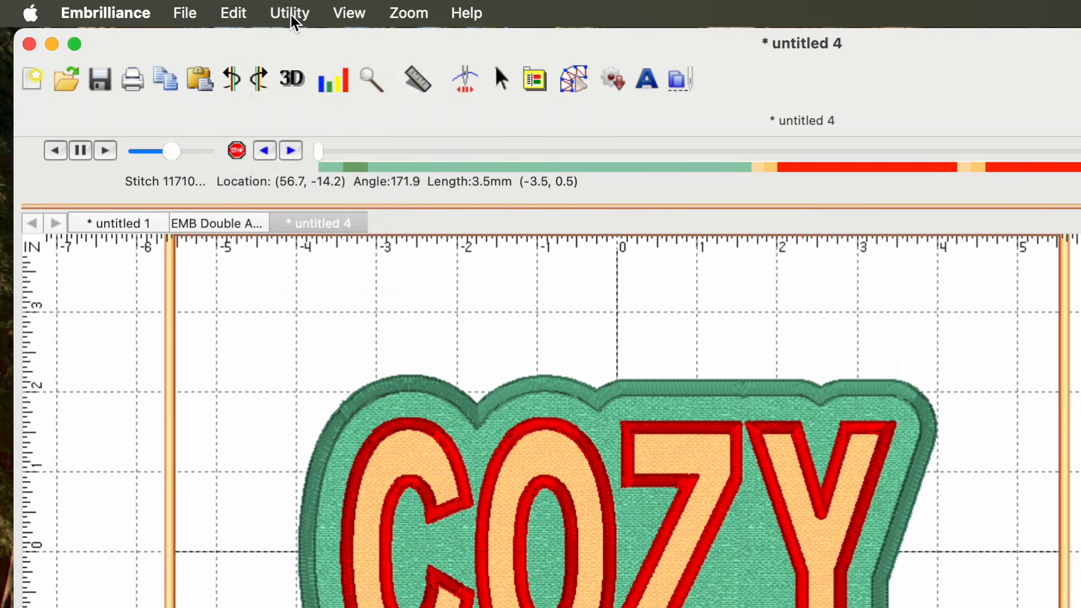
- Color-sort the COZY design into a new document and run through its stitch simulation
left_click(291, 14)
left_click(298, 72)
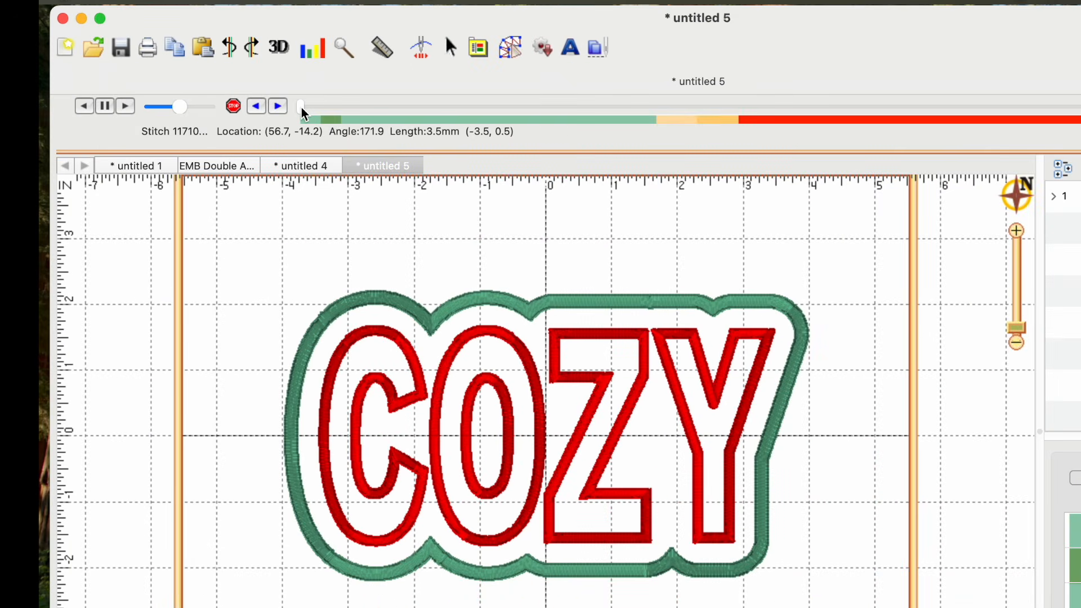
left_click_drag(304, 115, 850, 148)
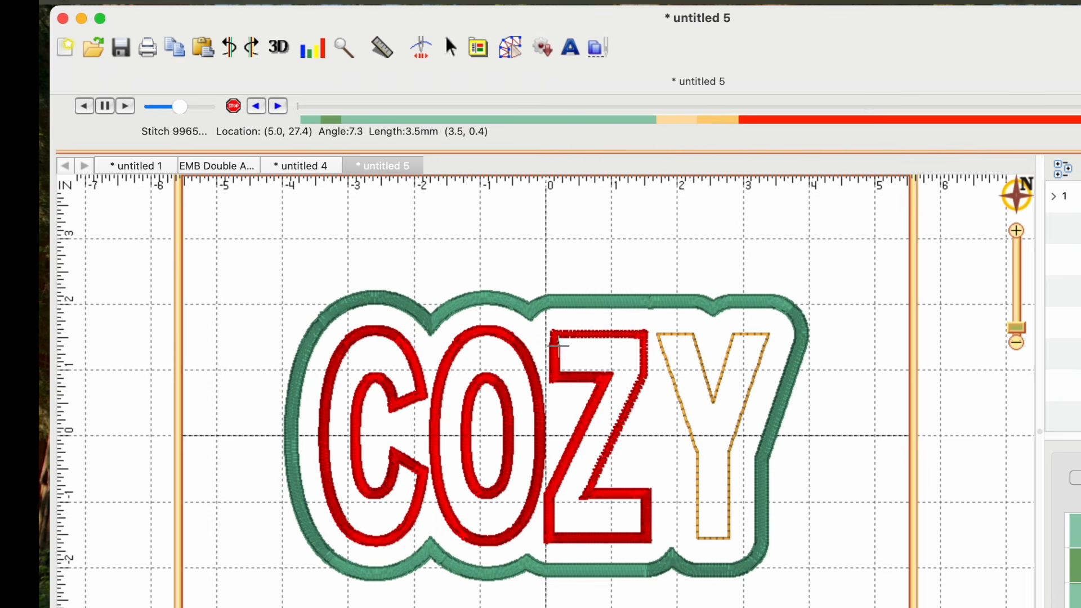